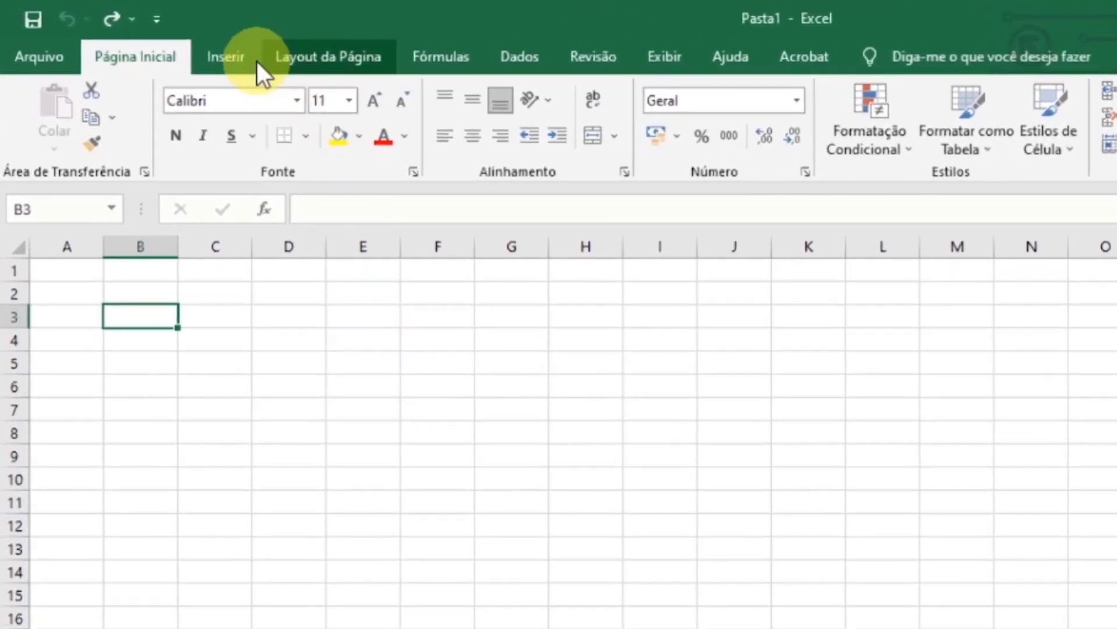
left_click(169, 40)
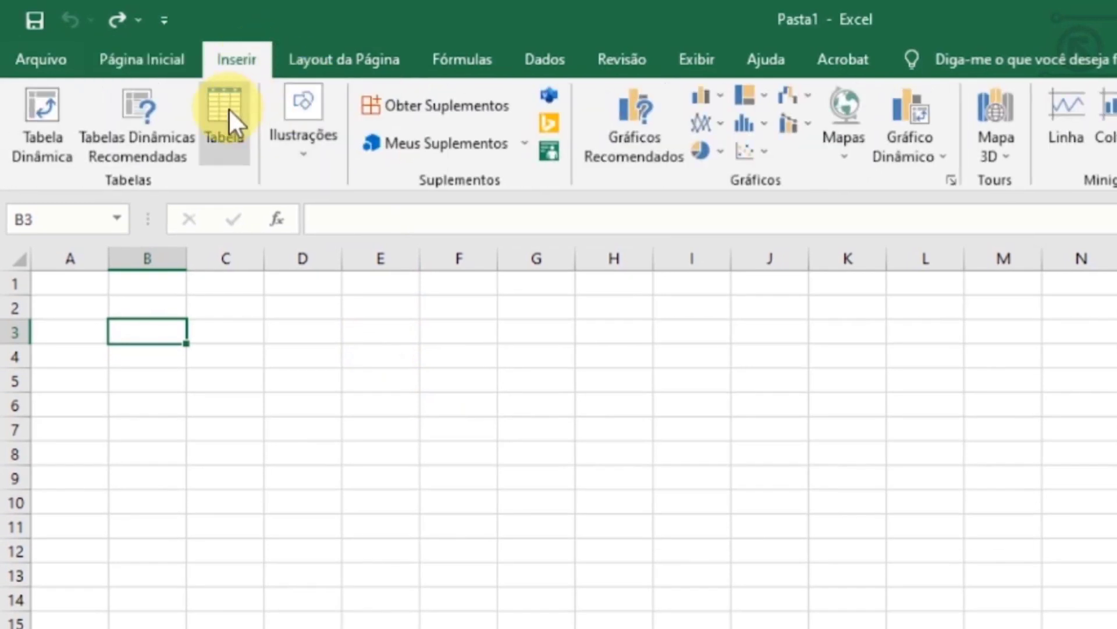
left_click(228, 107)
left_click(825, 434)
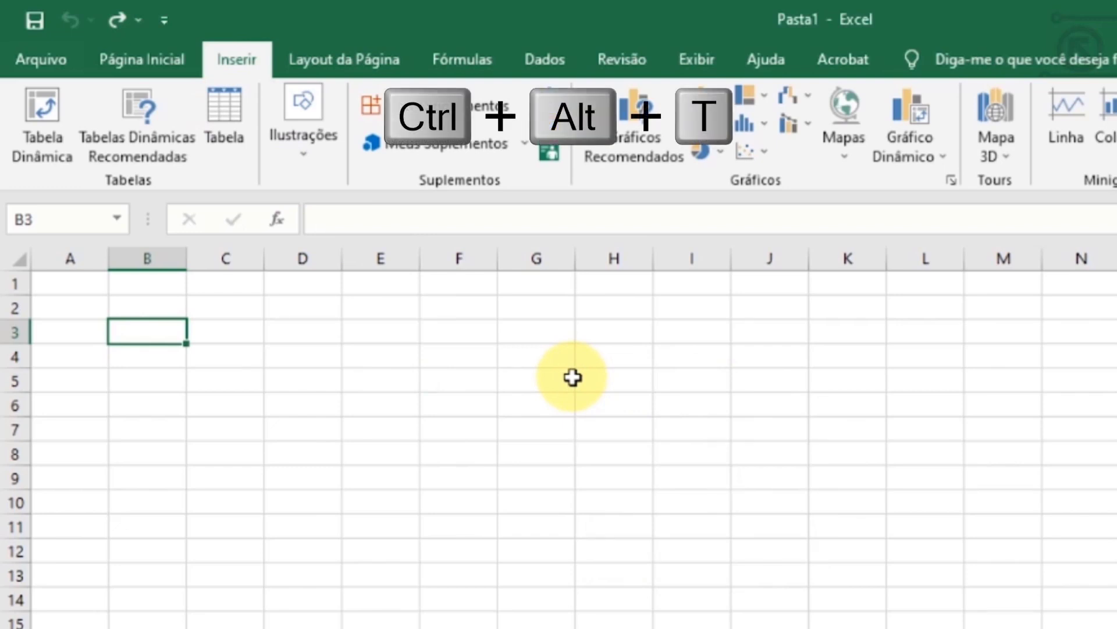
- Start creating a table and set its data range to $B$3:$N$13
key("ctrl+alt+t")
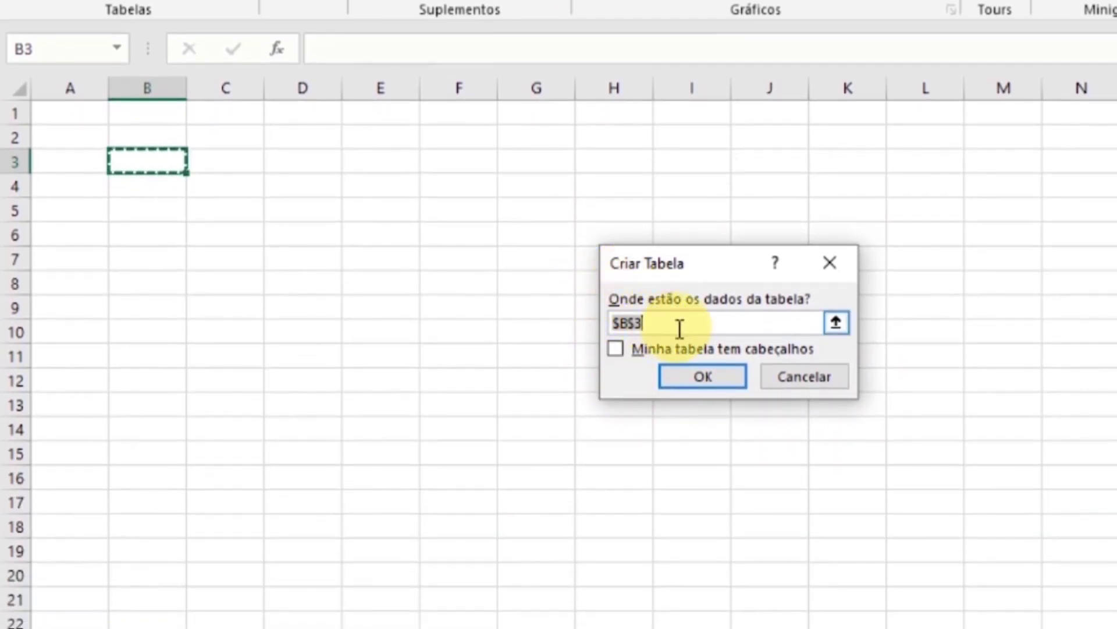
left_click(678, 491)
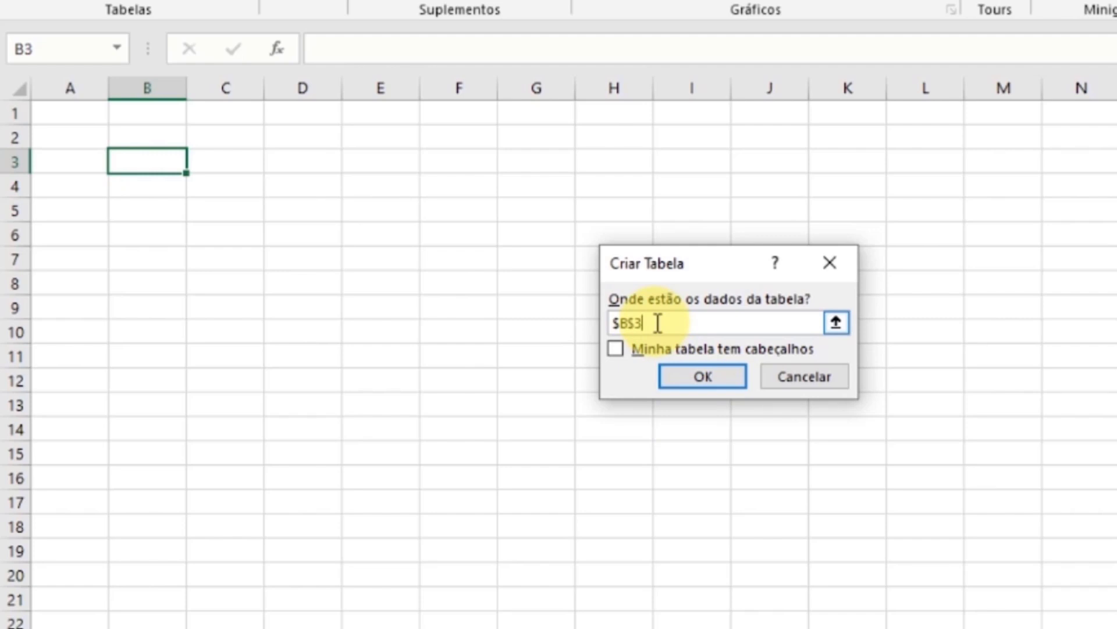
left_click(835, 324)
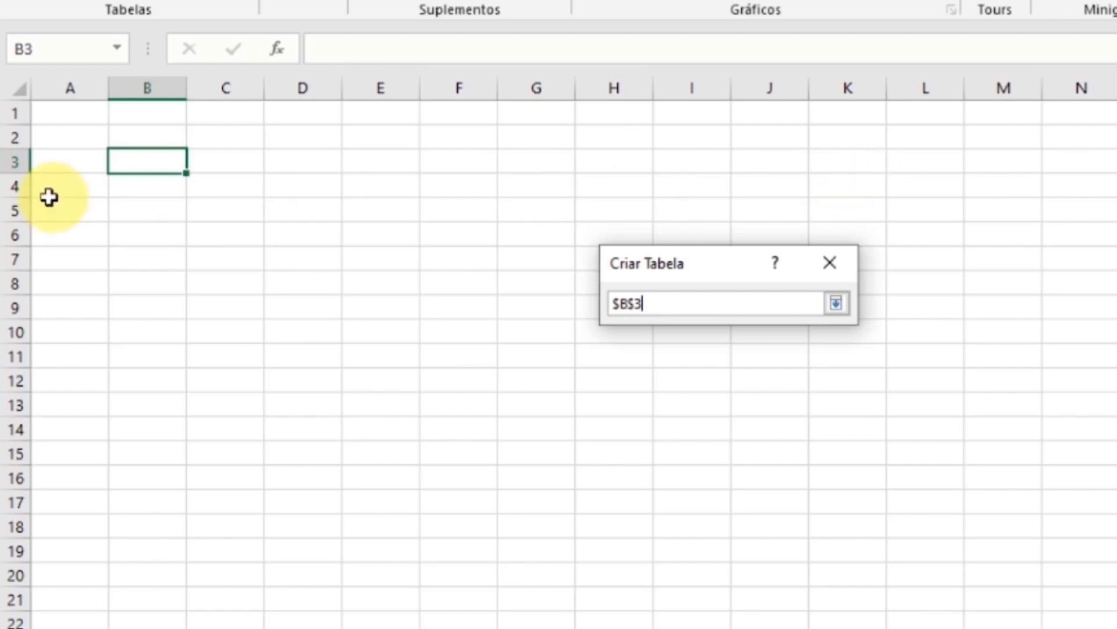
left_click(144, 161)
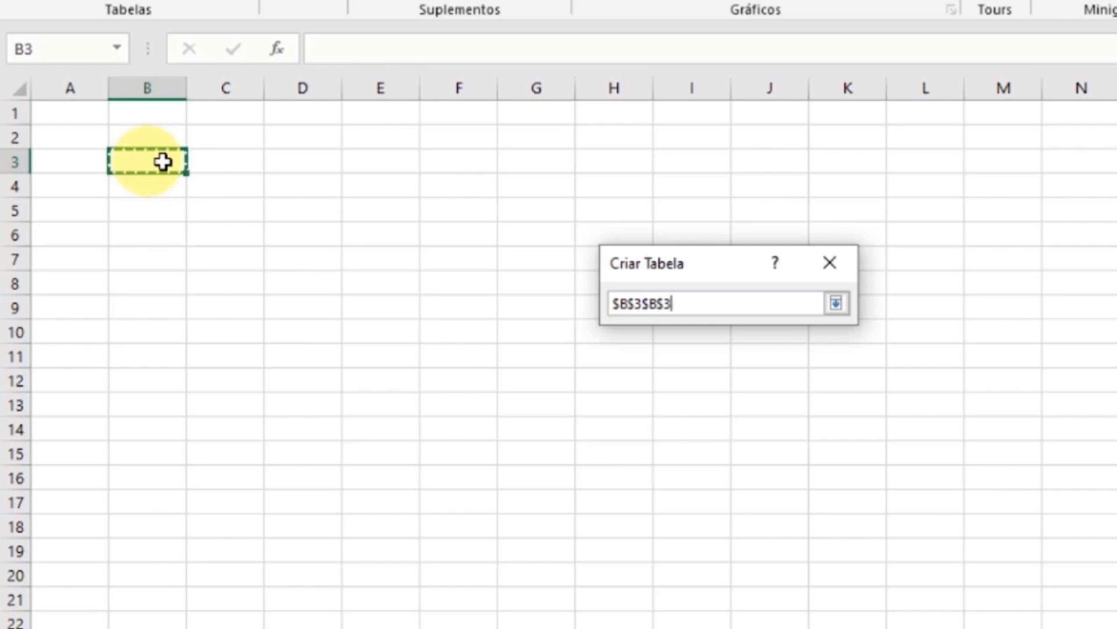
left_click_drag(163, 162, 1016, 171)
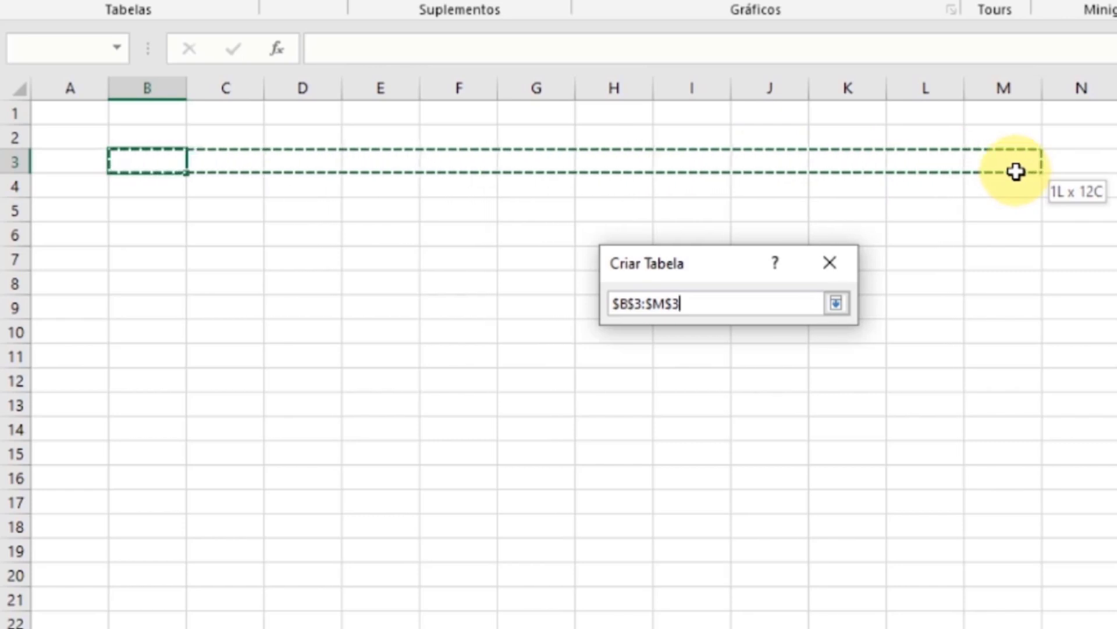
left_click_drag(1016, 171, 979, 161)
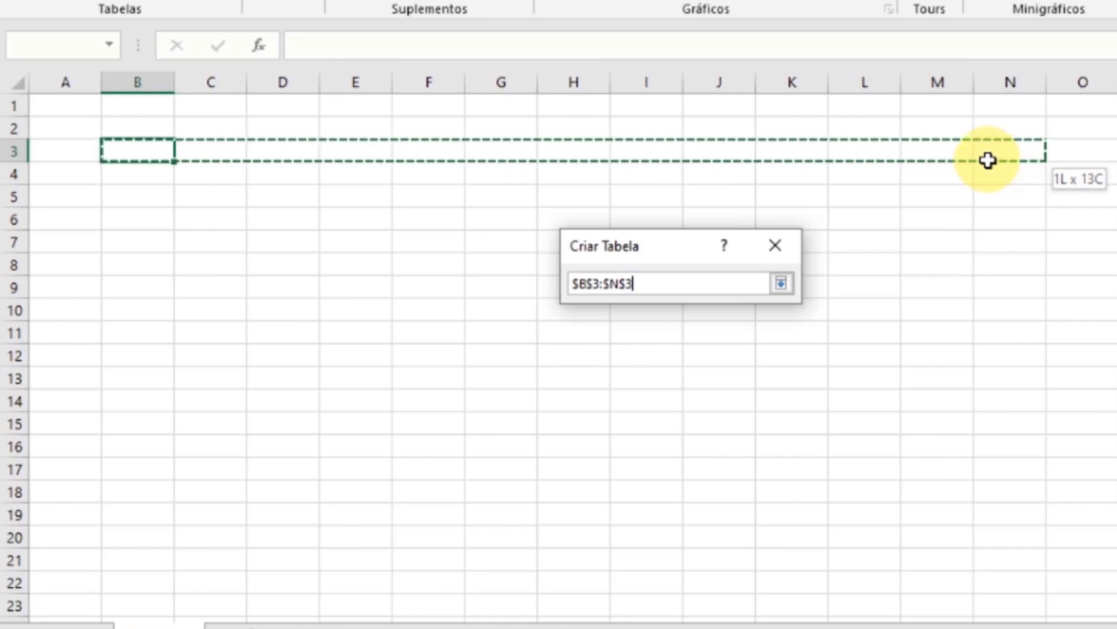
left_click_drag(988, 161, 1116, 426)
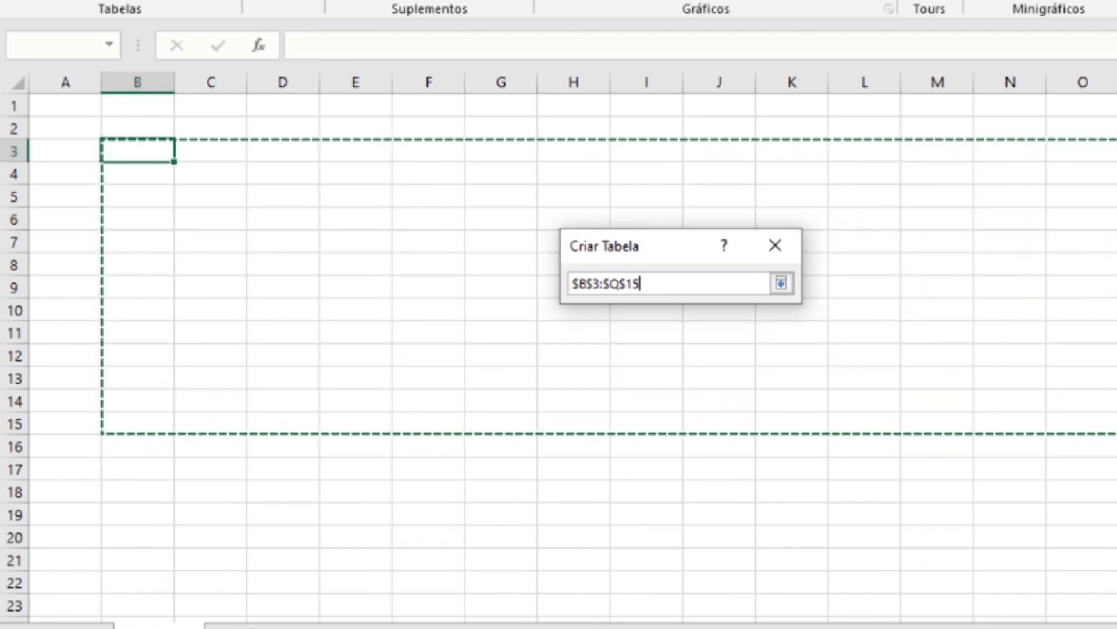
left_click_drag(1116, 426, 1023, 348)
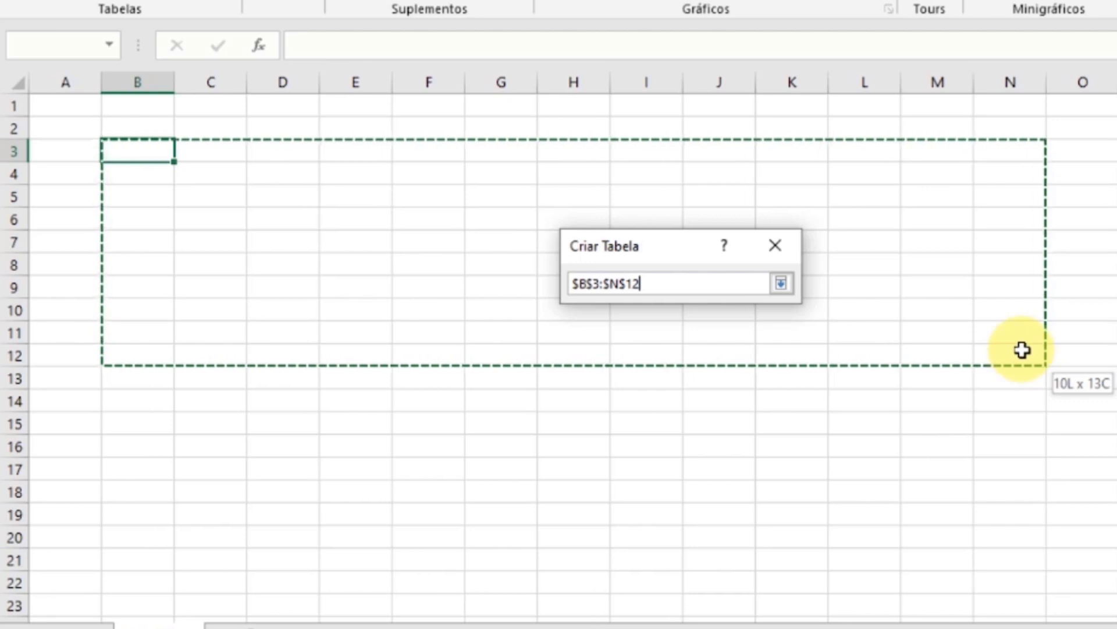
left_click_drag(1022, 349, 1031, 370)
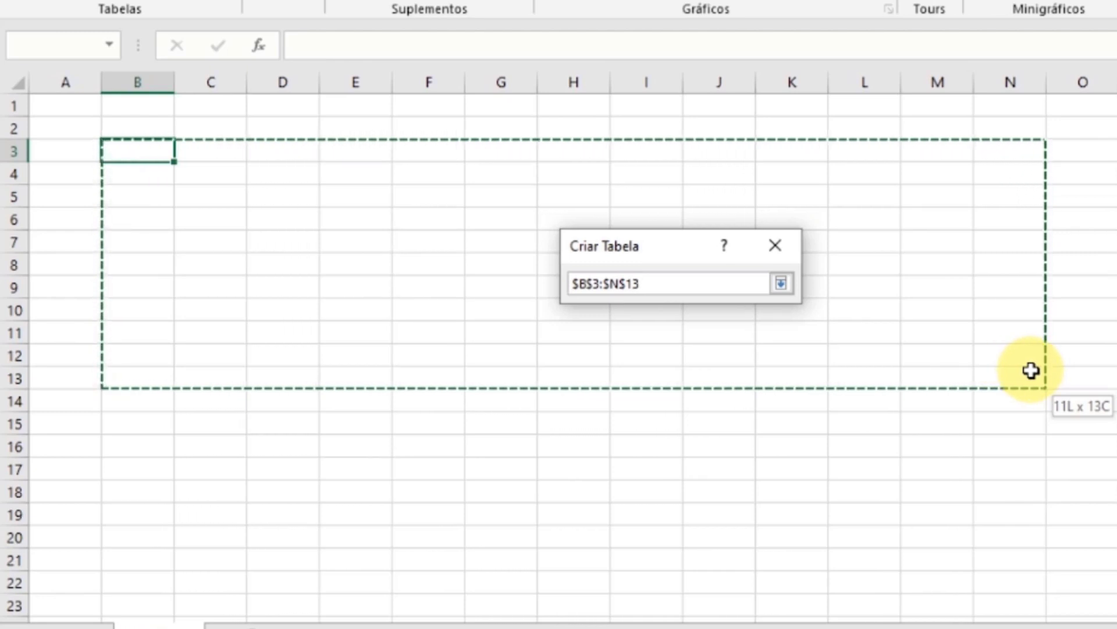
left_click_drag(1032, 370, 1032, 370)
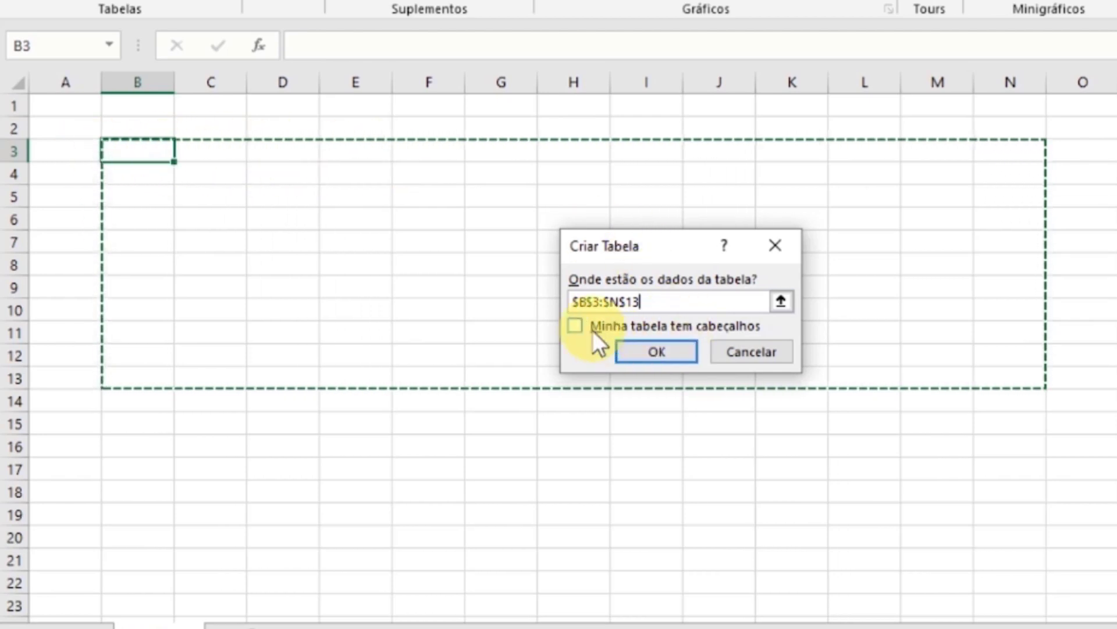
- Mark the table as having headers, create it, and select the last cell of its first column
left_click(575, 326)
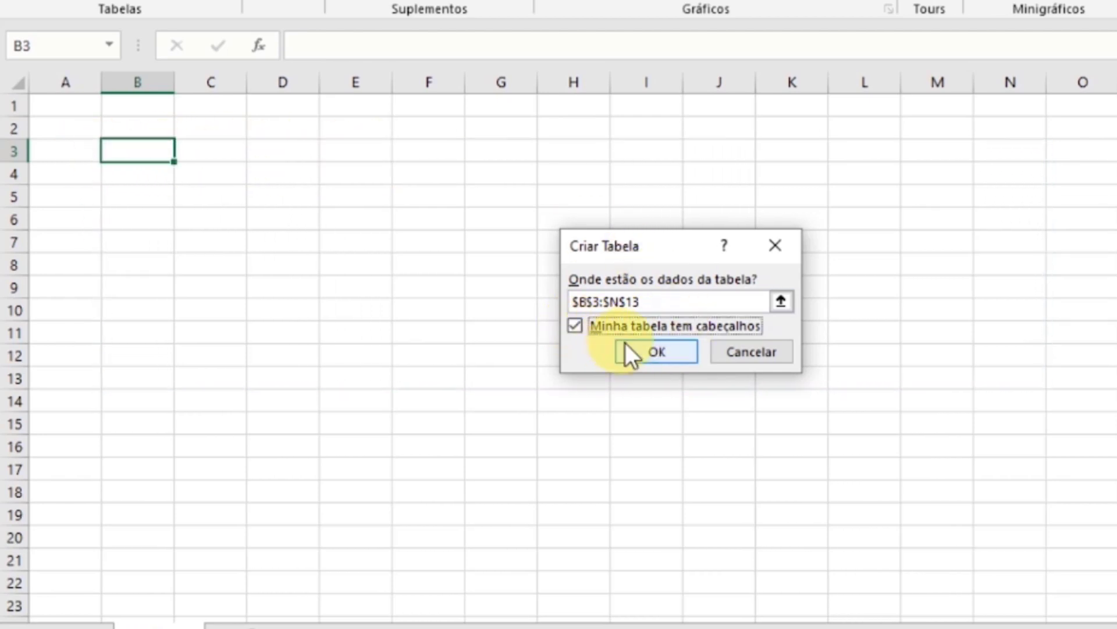
left_click(654, 352)
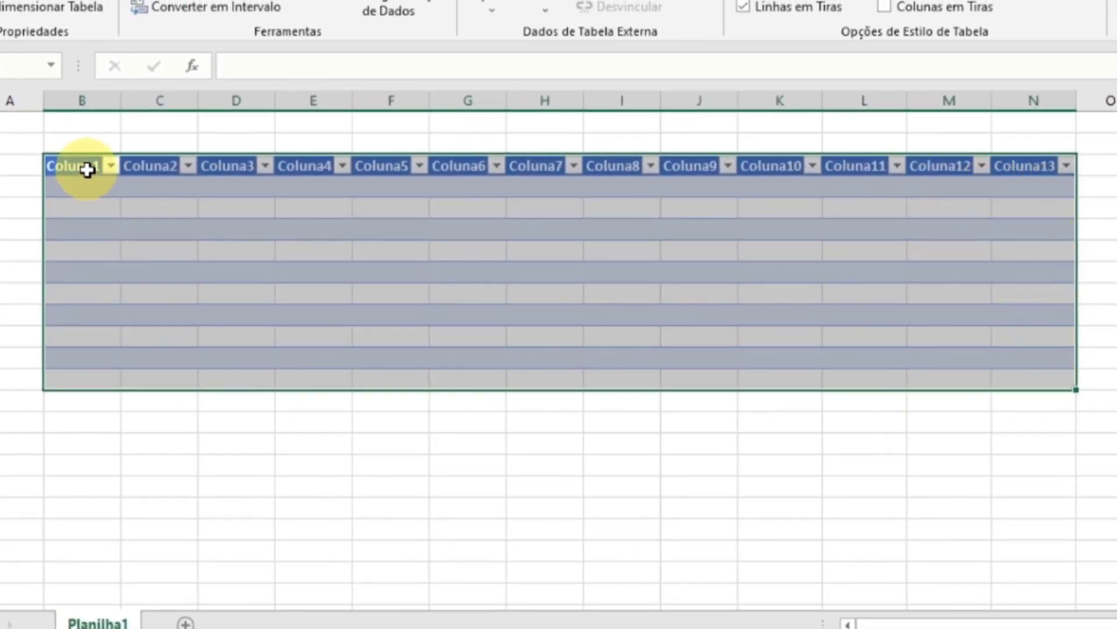
left_click(92, 378)
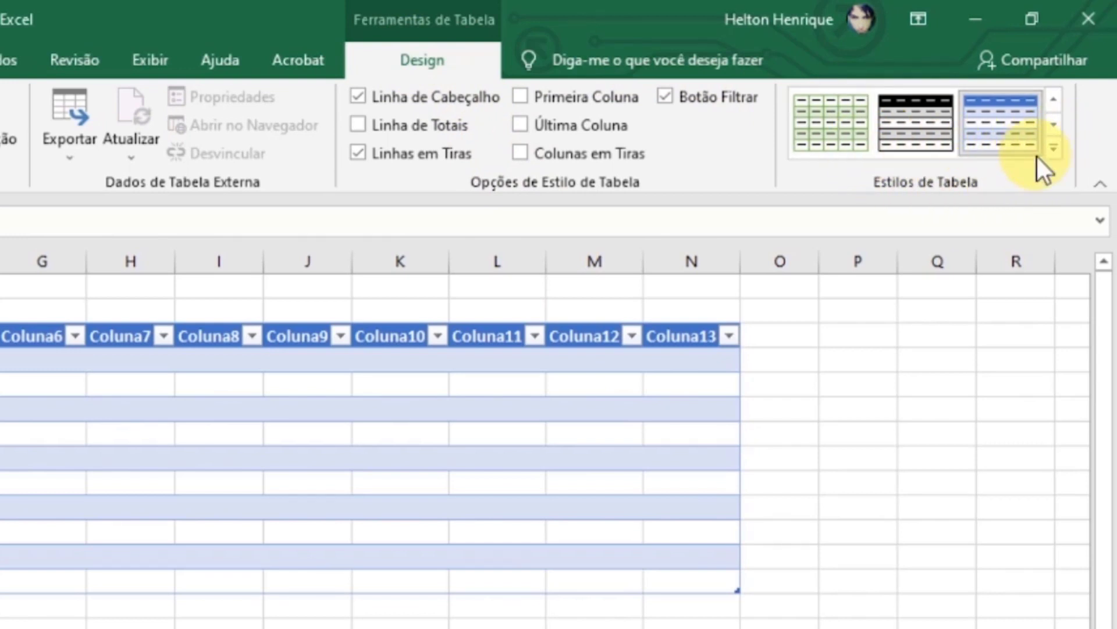
- Start a new table style and view the font formatting options for its Tabela Inteira element
left_click(1057, 145)
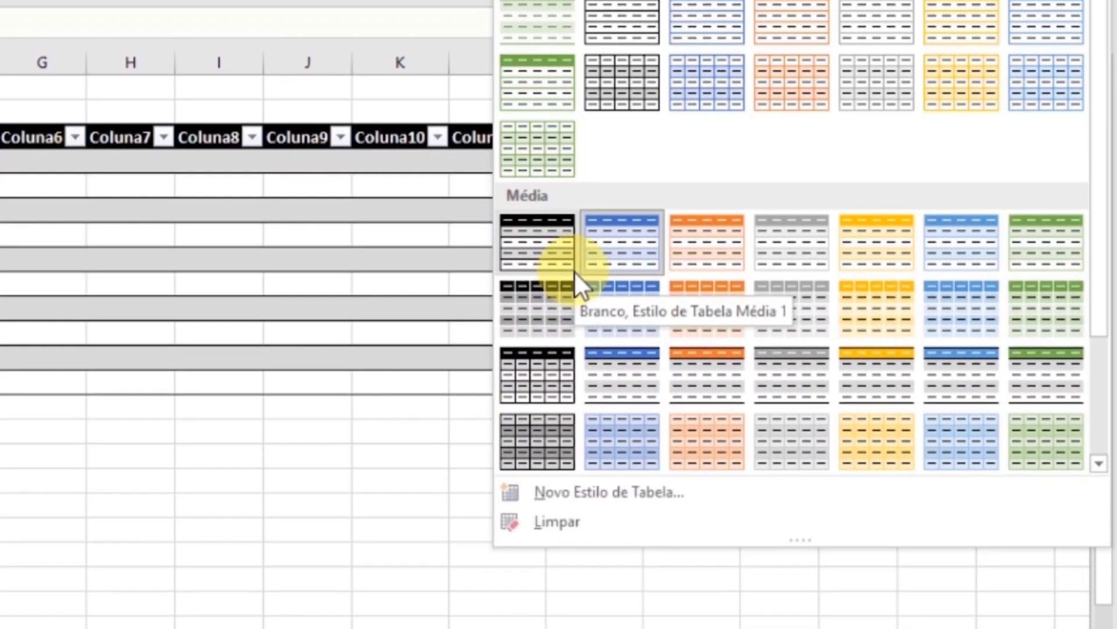
left_click(627, 490)
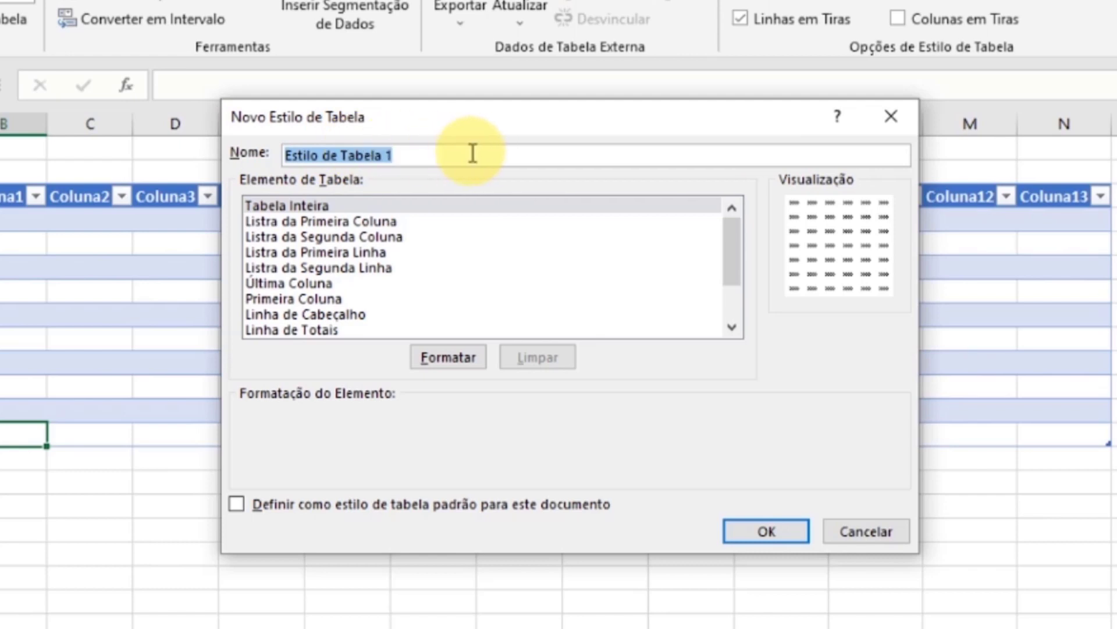
left_click(451, 358)
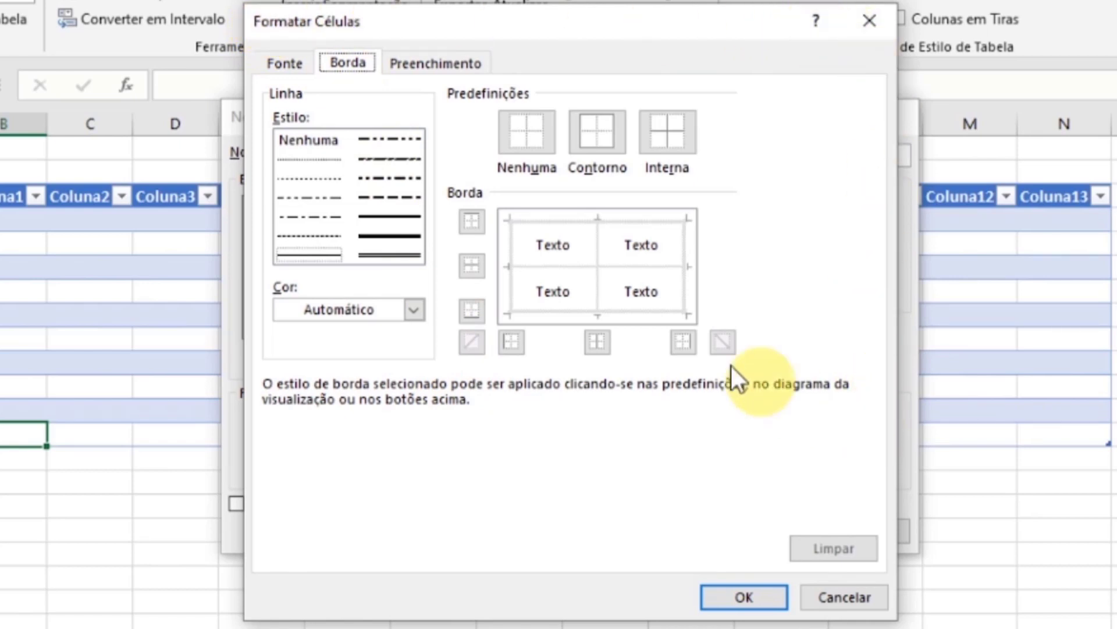
left_click(299, 58)
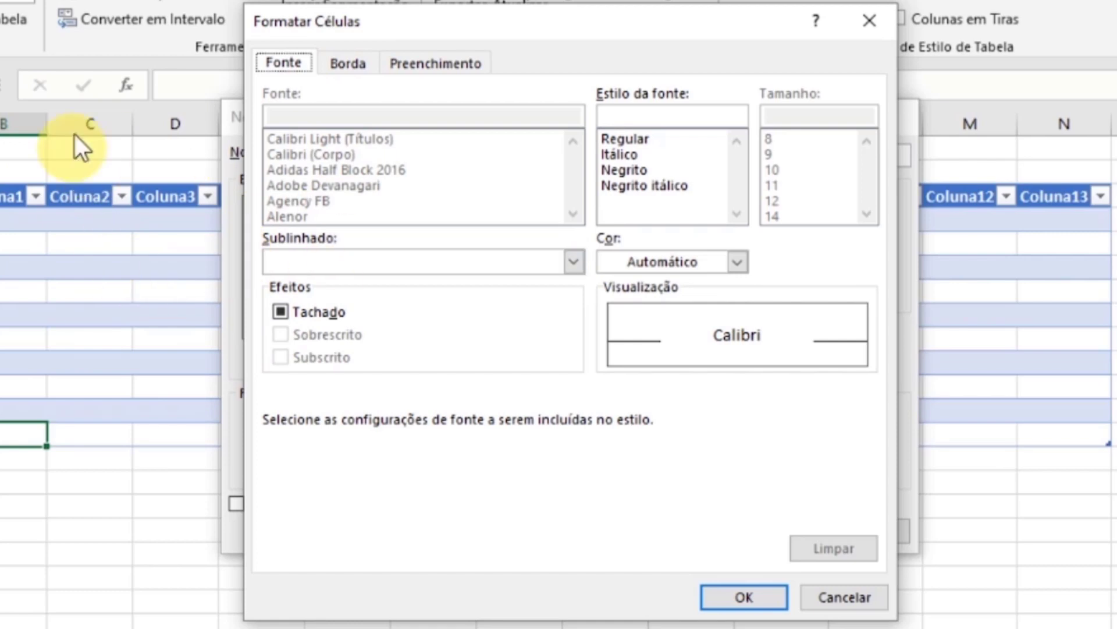
- Apply thin dash-dot outline and inside borders to the new style's Tabela Inteira element
left_click(349, 64)
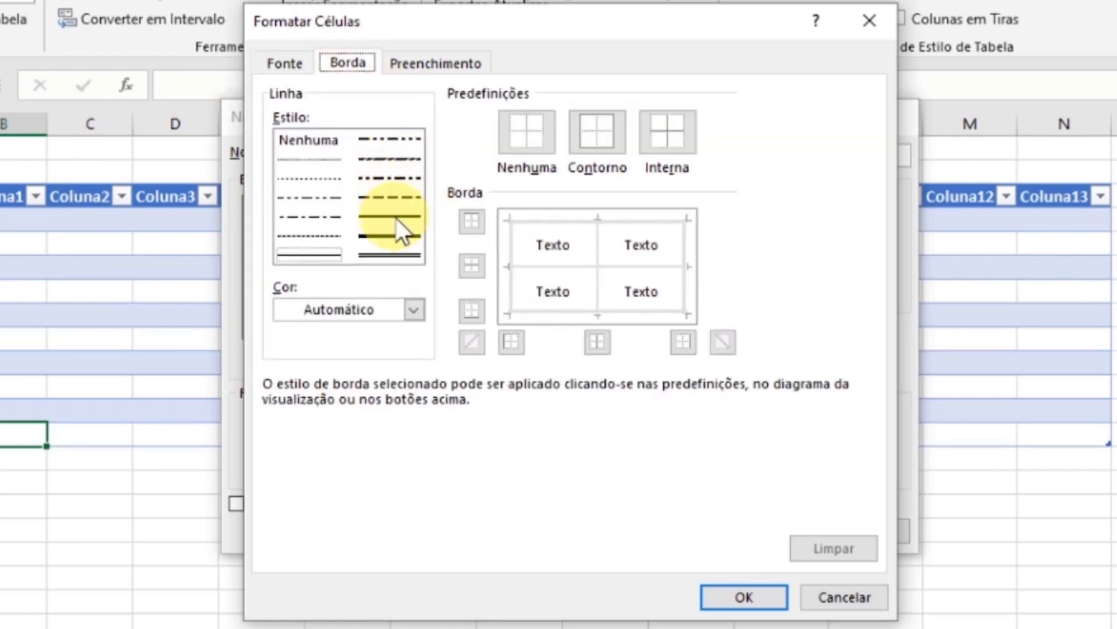
left_click(329, 160)
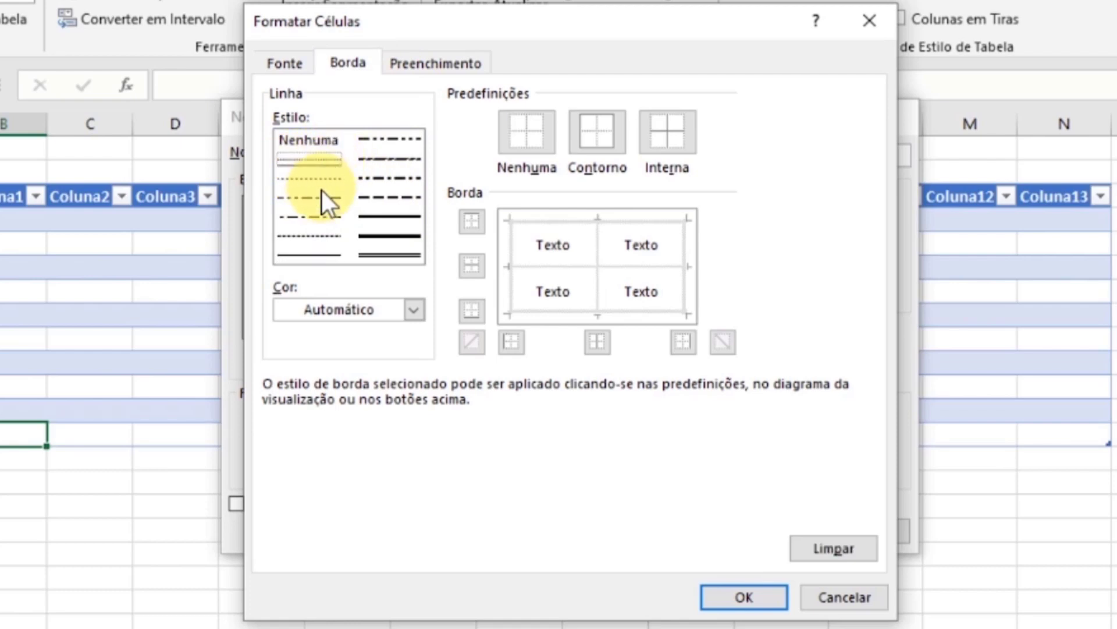
left_click(317, 197)
left_click(320, 216)
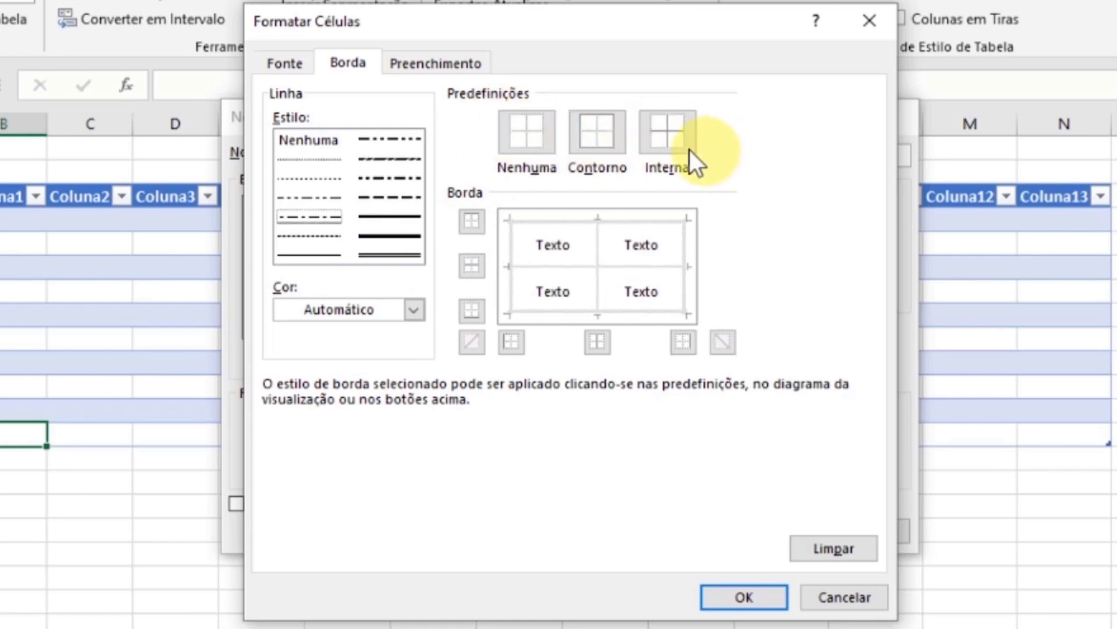
left_click(599, 145)
left_click(667, 137)
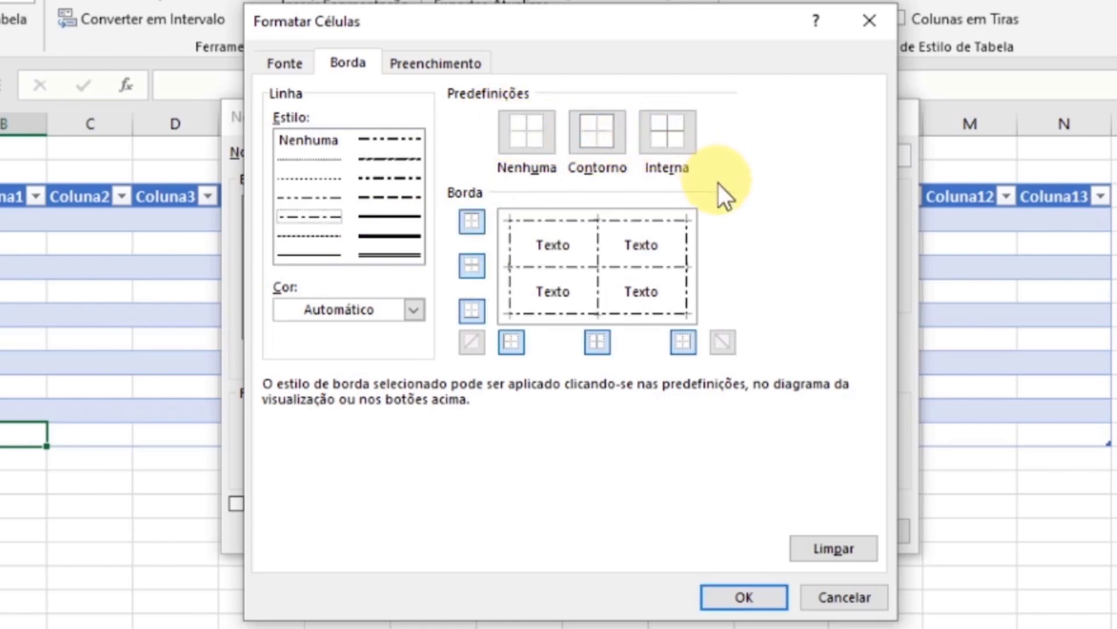
- Remove all horizontal and vertical border lines from the Tabela Inteira element
left_click(472, 218)
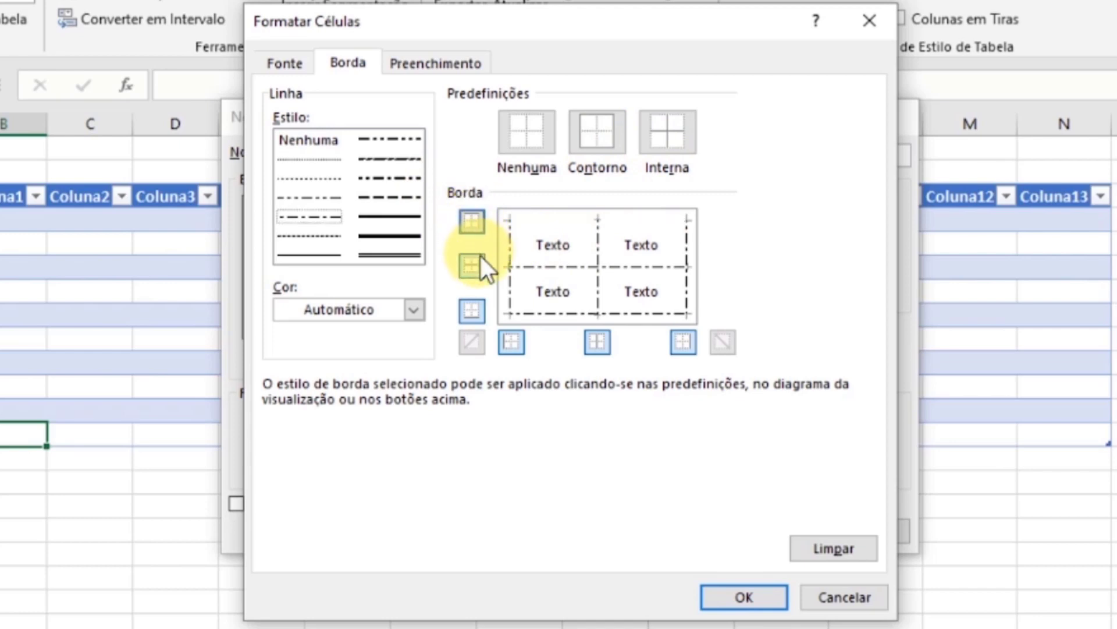
left_click(477, 303)
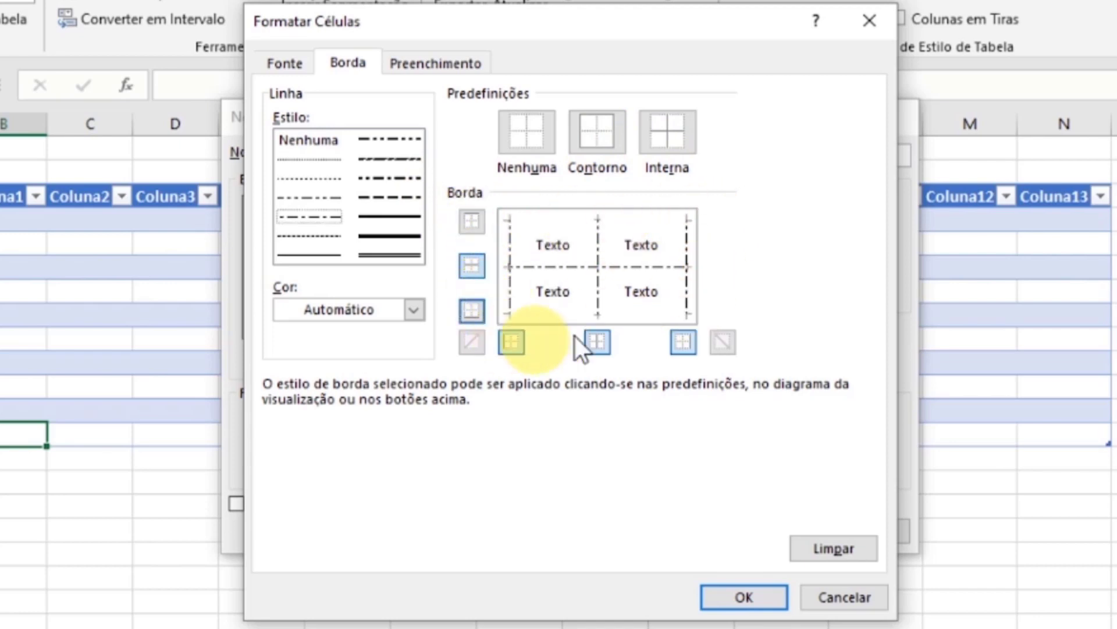
left_click(469, 267)
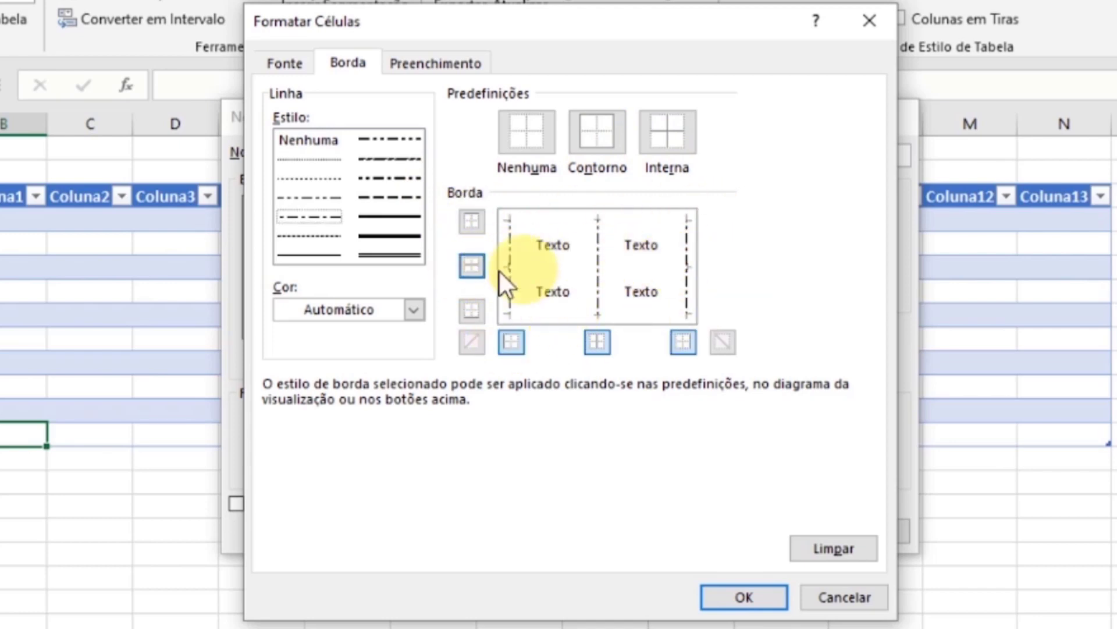
left_click(684, 342)
left_click(598, 342)
left_click(511, 343)
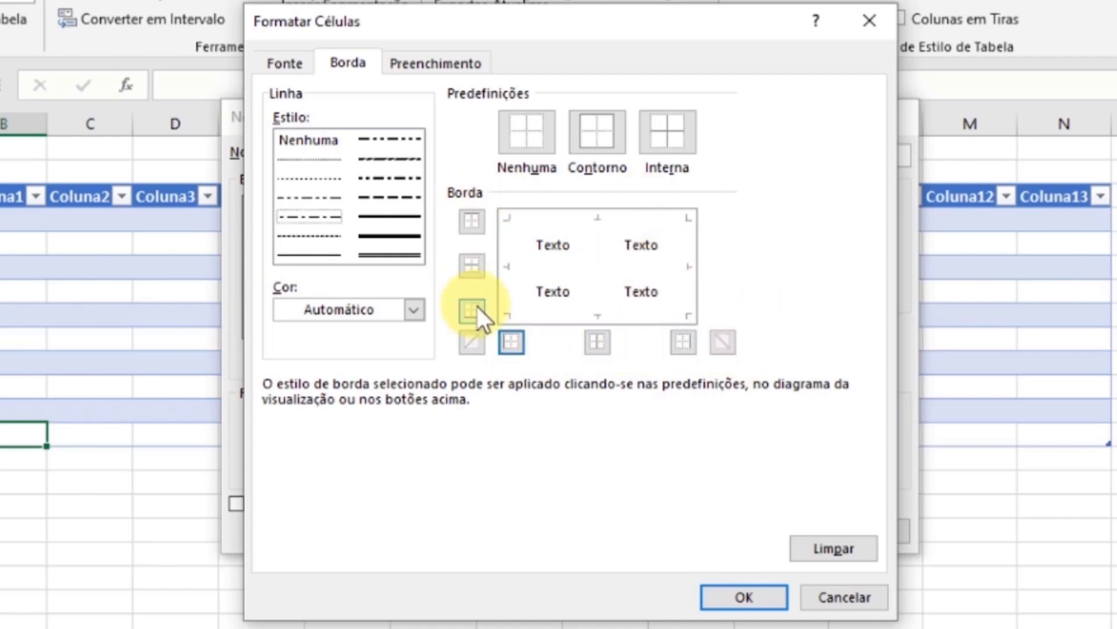
- View the fill options for the Tabela Inteira element and discard the new table style
left_click(436, 63)
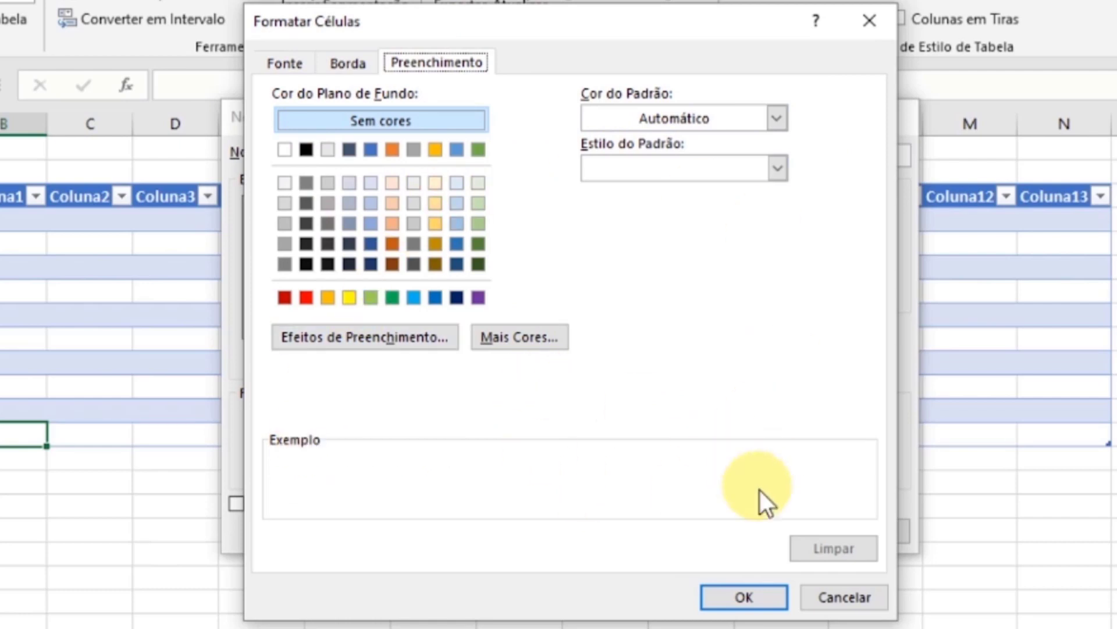
left_click(822, 594)
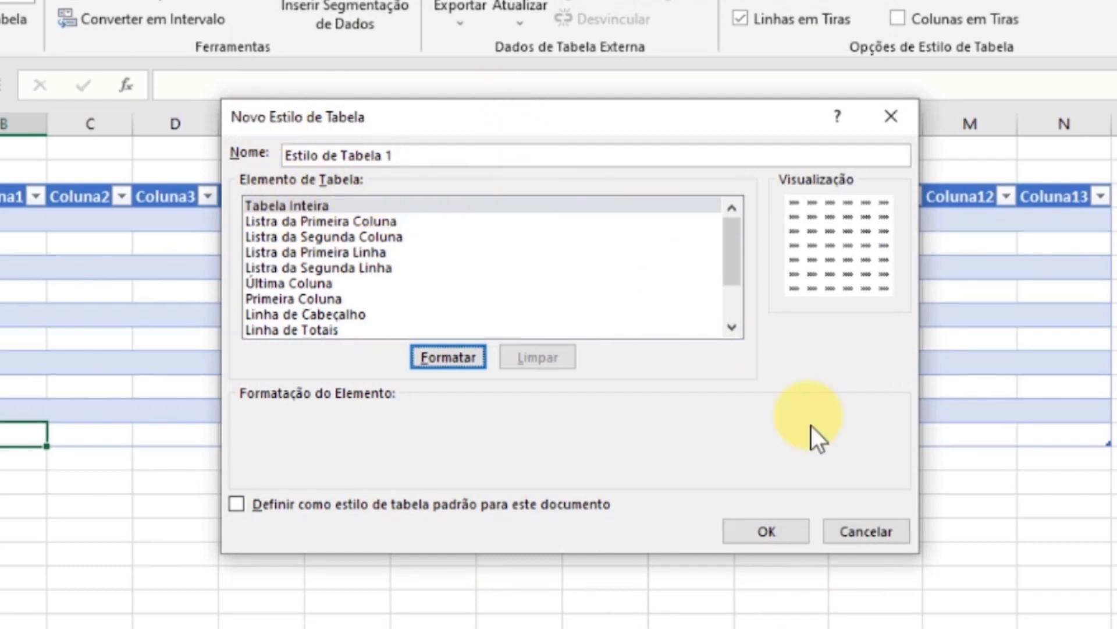
left_click(870, 532)
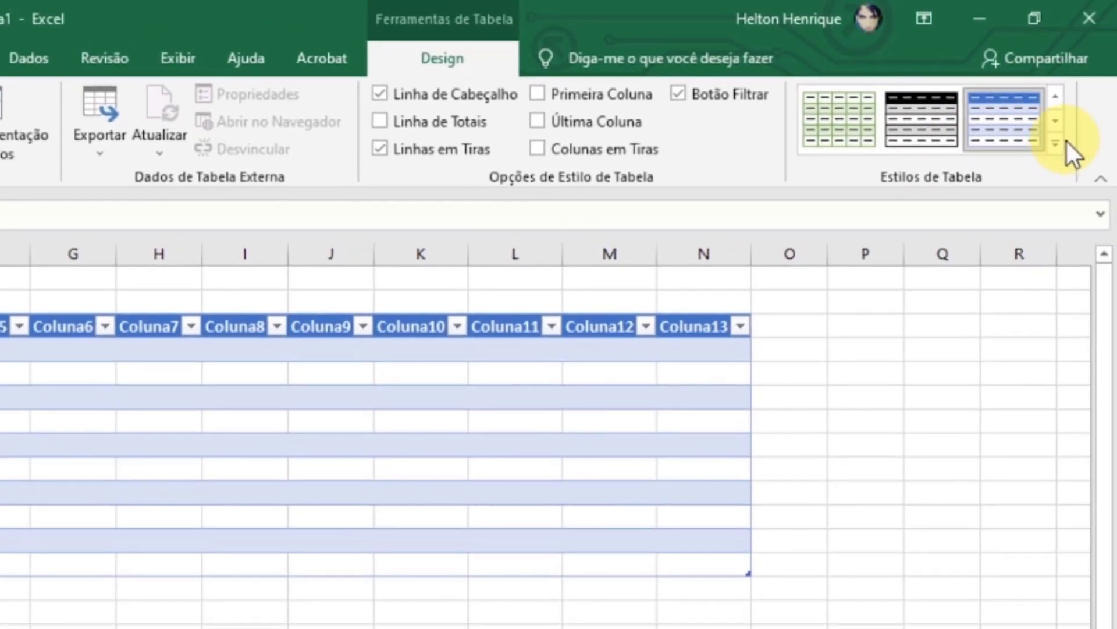
left_click(1084, 133)
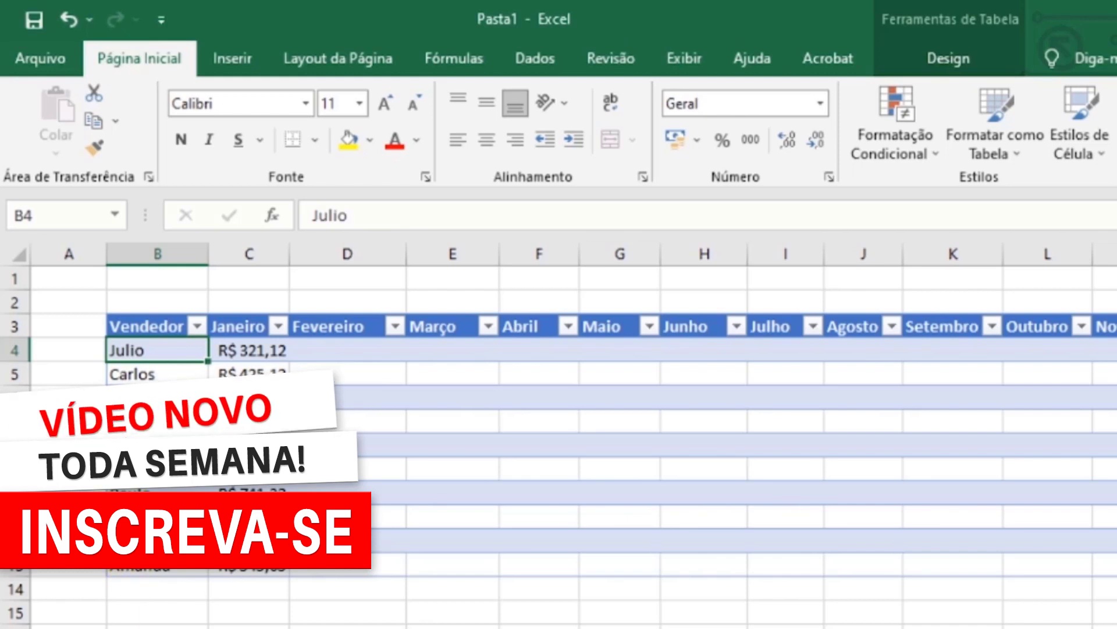
- Sort the table by the Vendedor column from A to Z
left_click(153, 326)
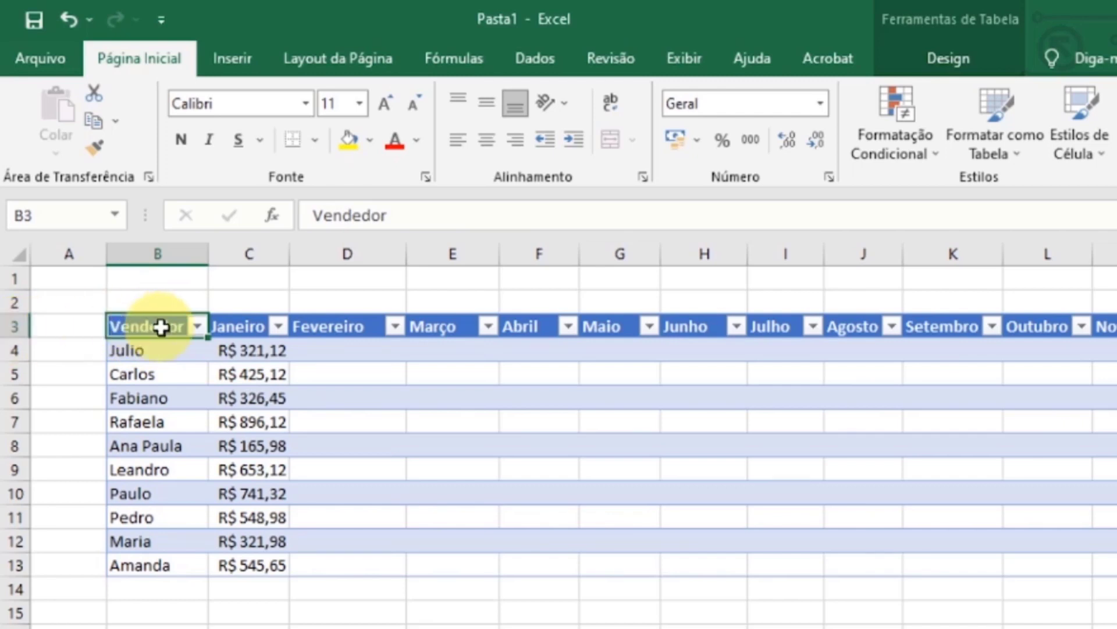
left_click(198, 327)
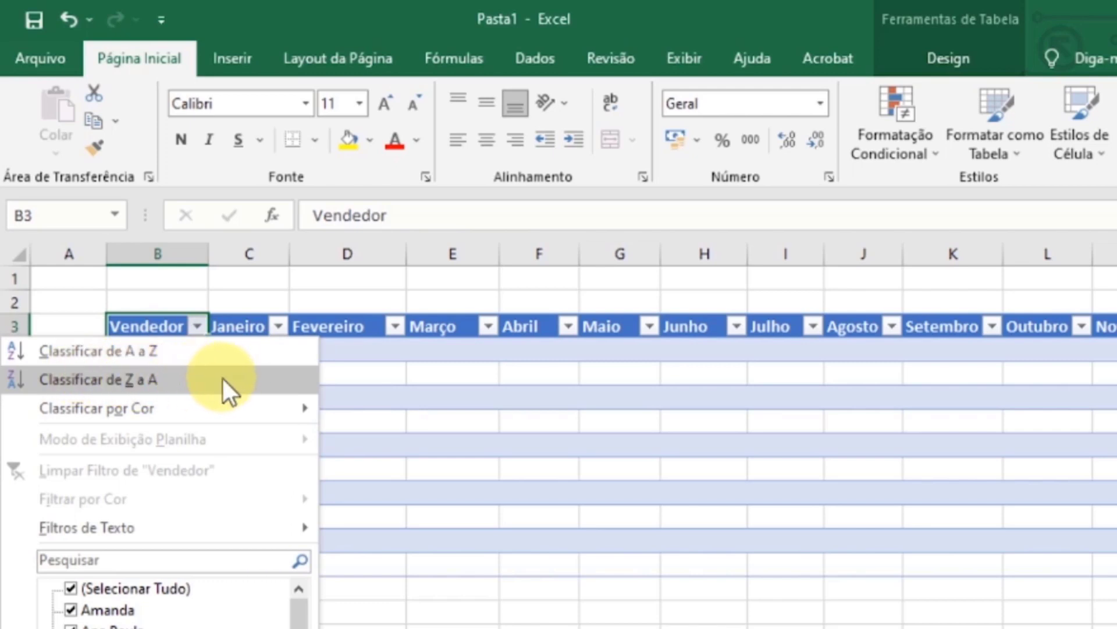
left_click(194, 351)
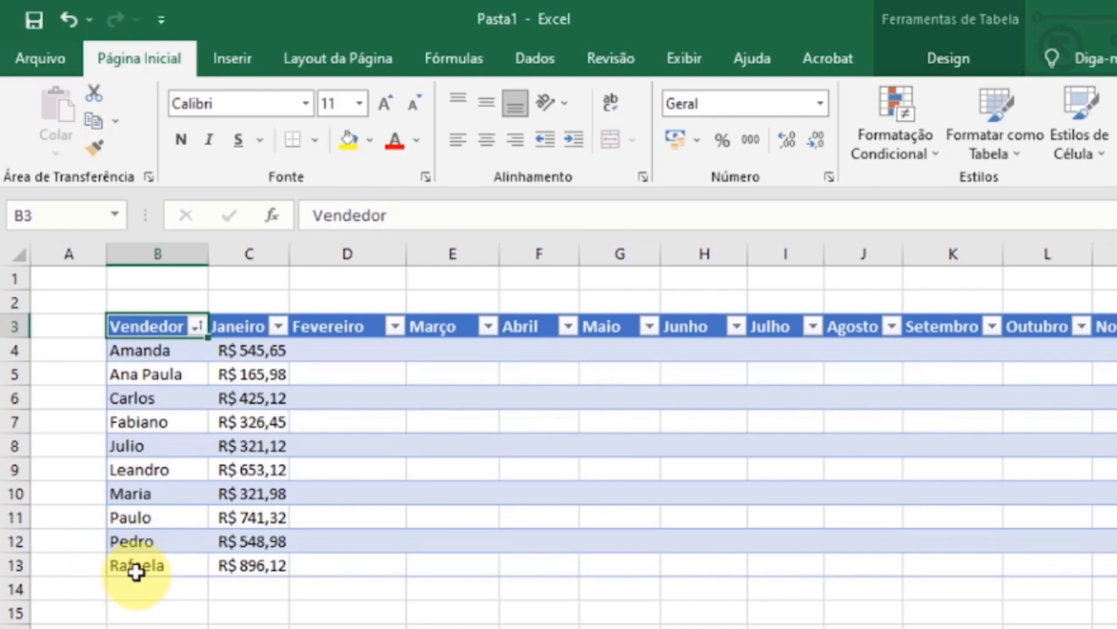
- Sort the table by the Vendedor column from Z to A
left_click(198, 327)
left_click(158, 384)
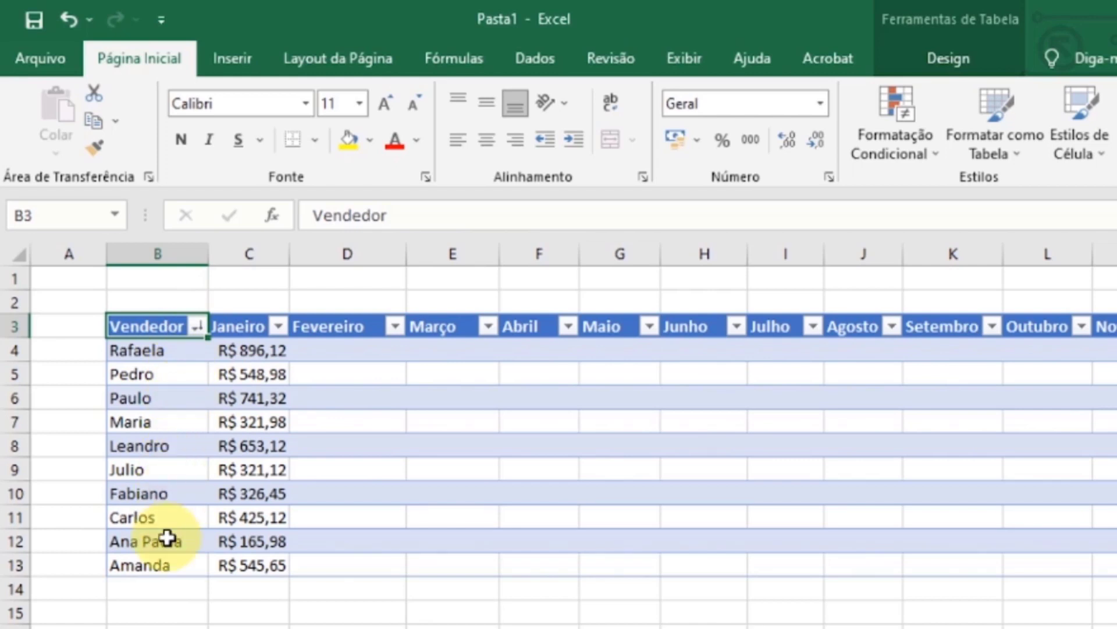
- Sort the Vendedor column from A to Z and filter it to show only the sellers in rows 6, 8 and 13
left_click(198, 326)
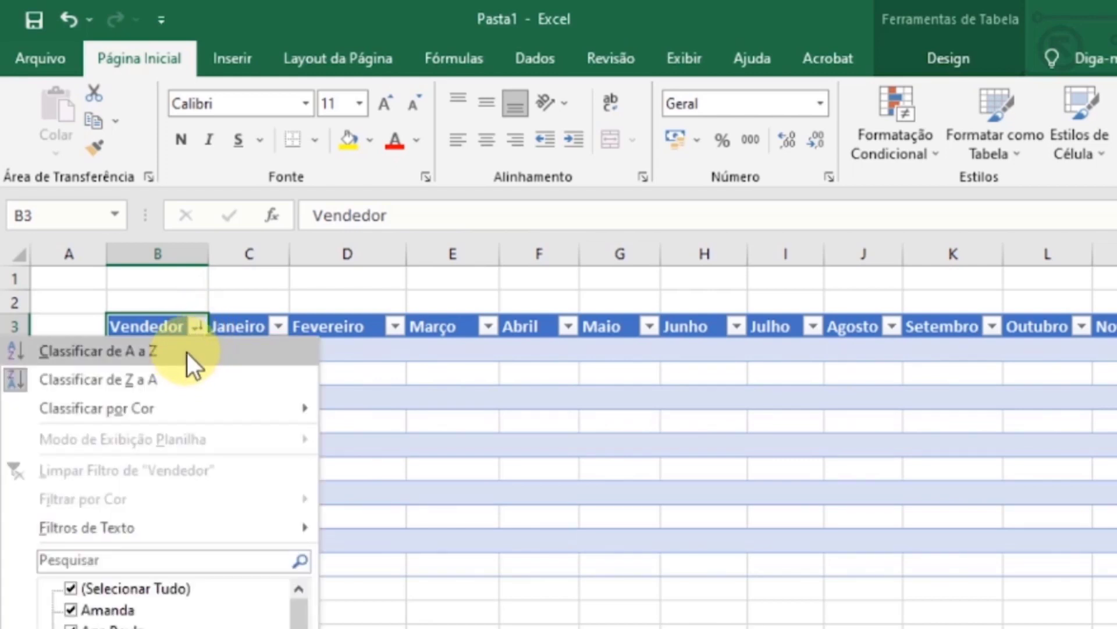
left_click(187, 351)
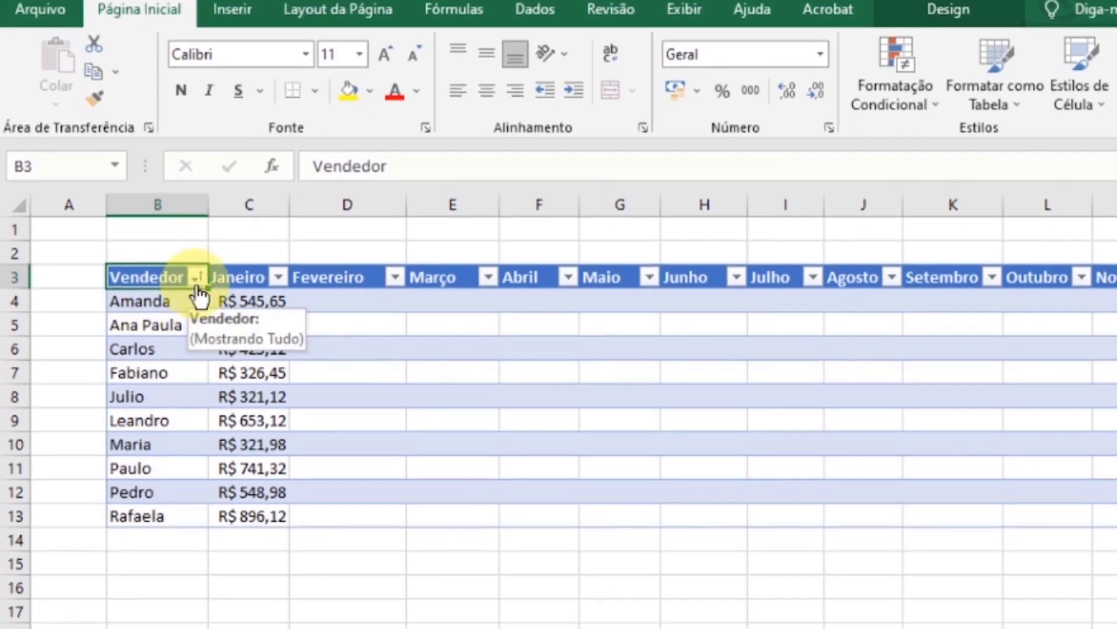
left_click(197, 326)
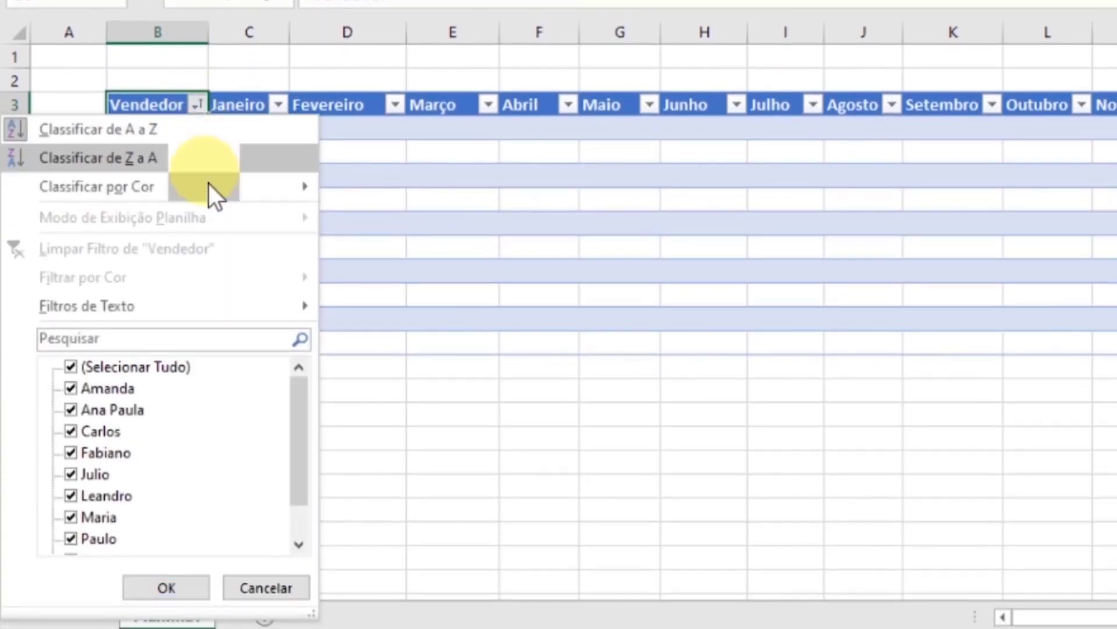
left_click(70, 366)
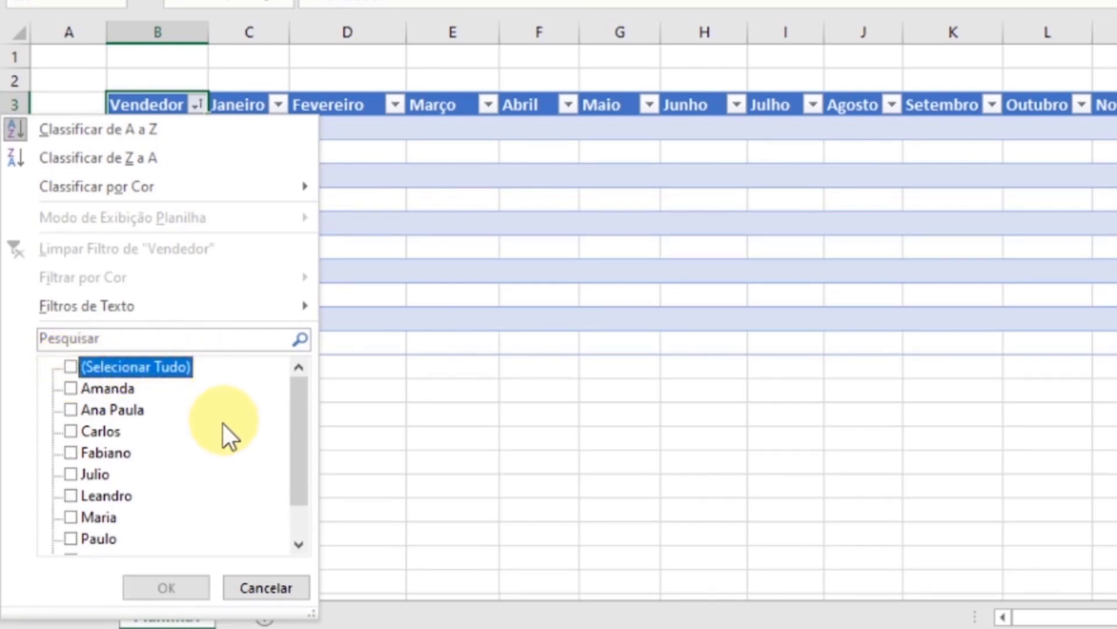
scroll(215, 431, "down", 1)
scroll(192, 445, "up", 1)
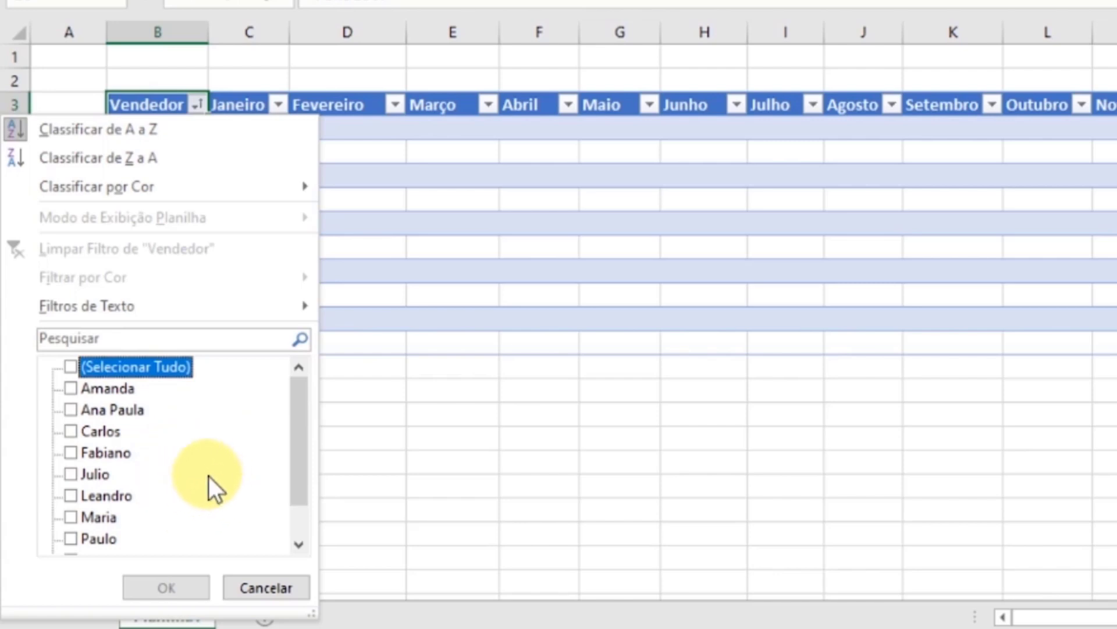
scroll(208, 476, "down", 1)
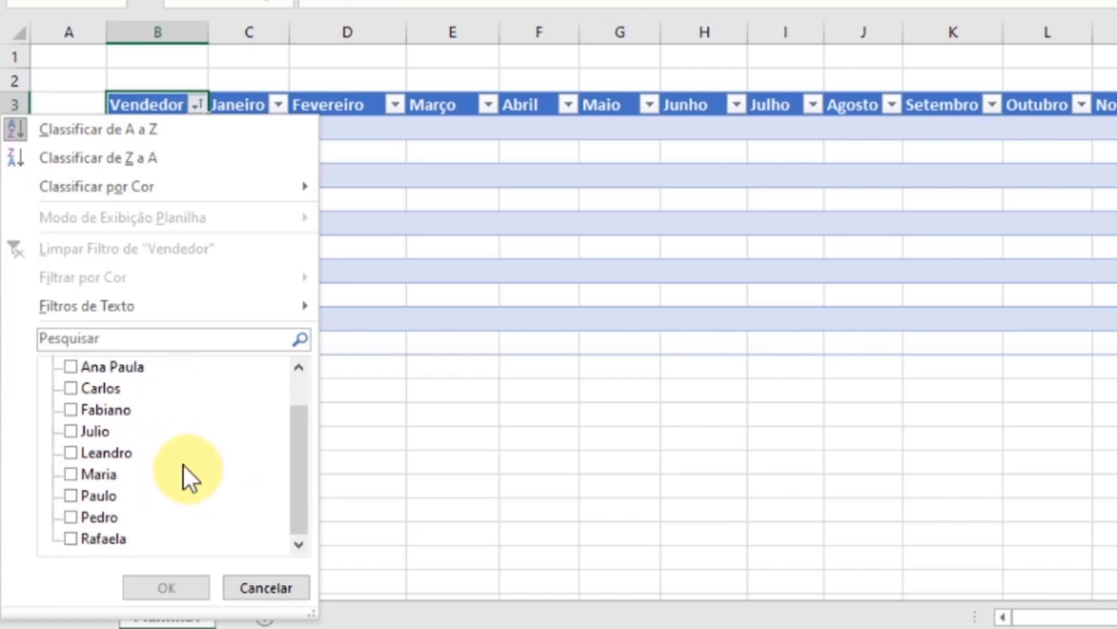
left_click(71, 387)
left_click(73, 431)
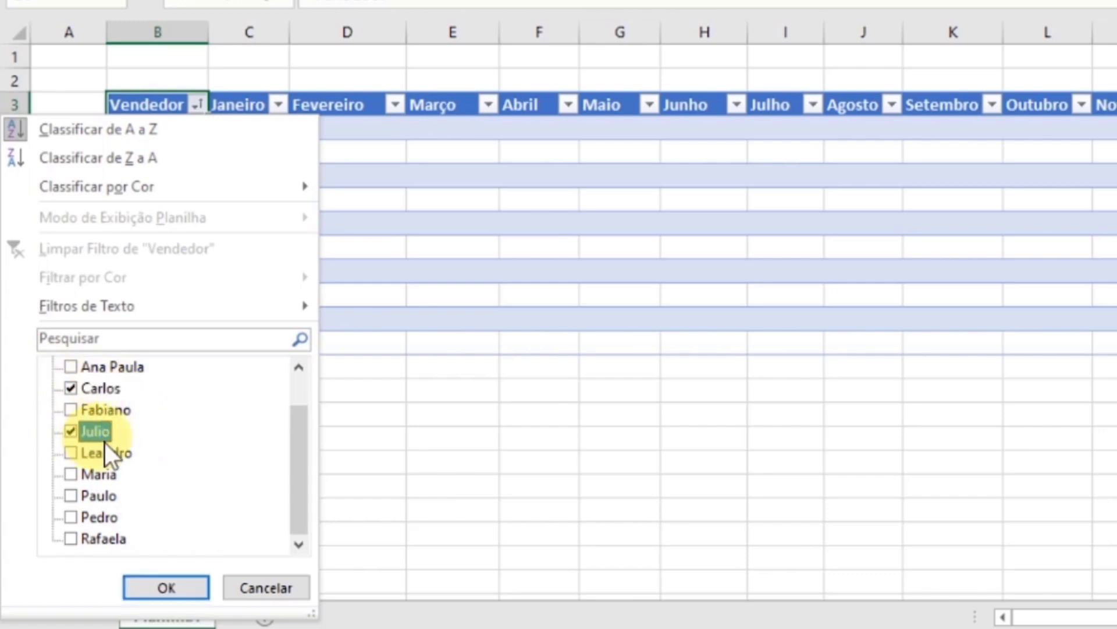
left_click(71, 538)
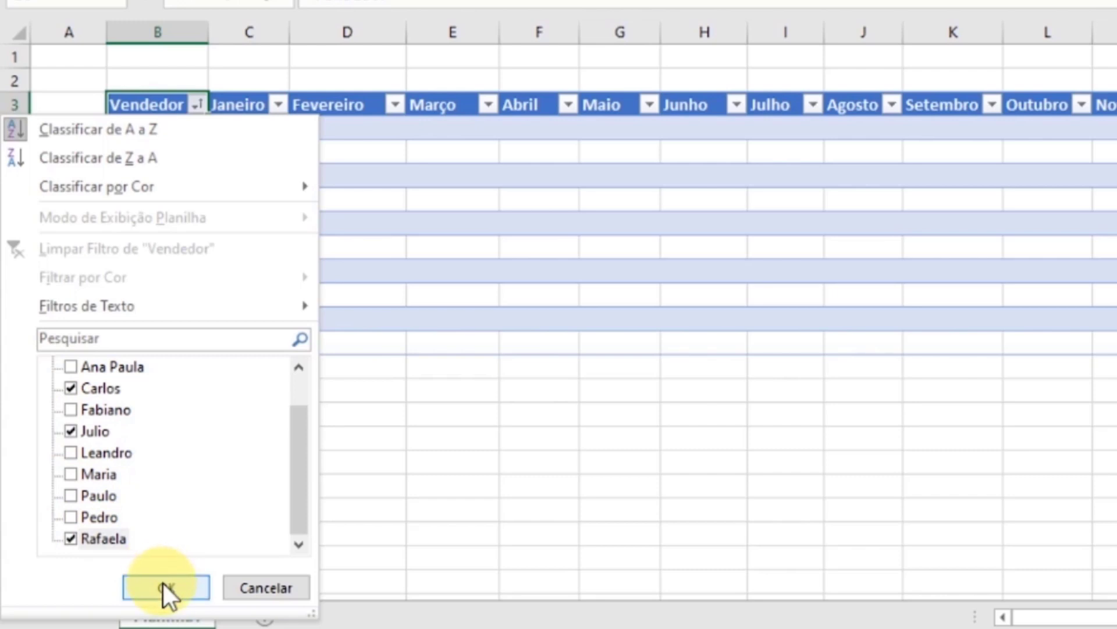
left_click(163, 585)
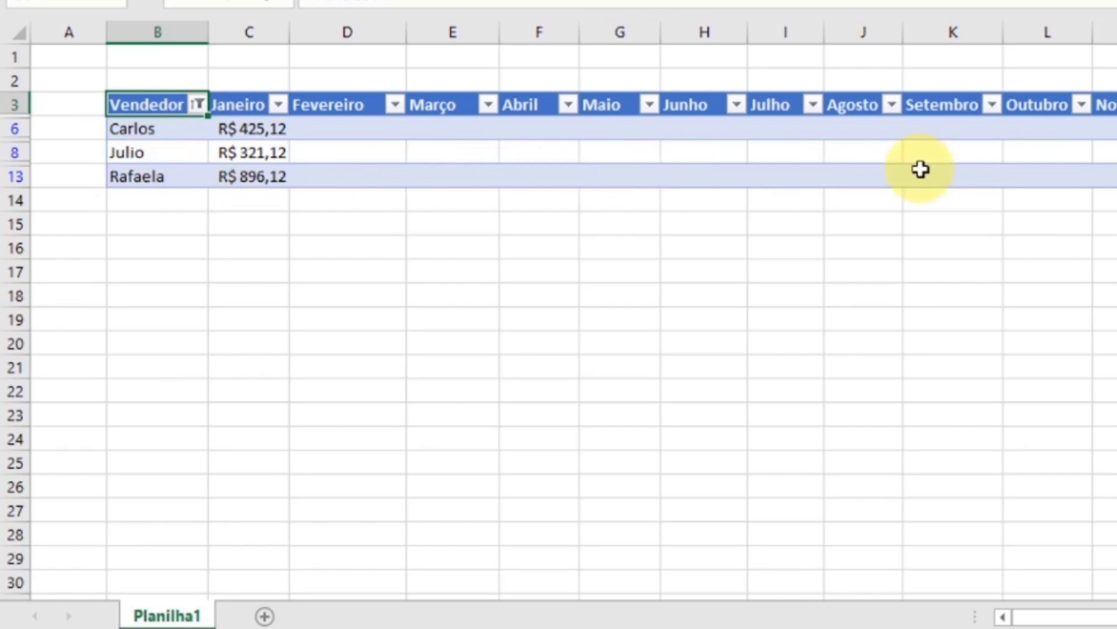
- Reselect all sellers in the Vendedor filter to show every row of the table
left_click(198, 104)
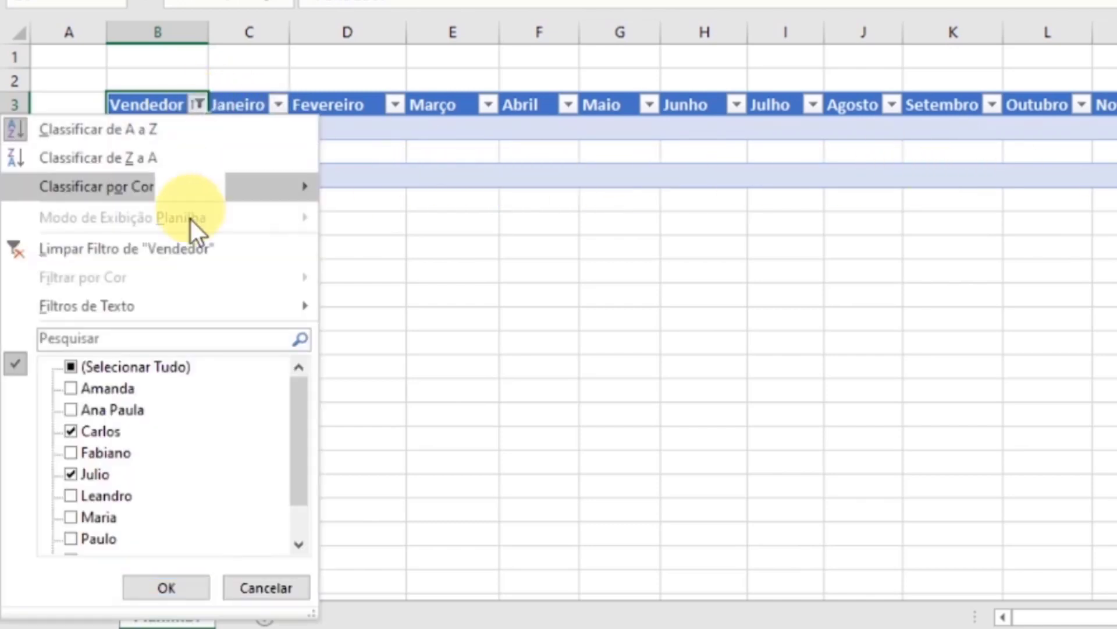
left_click(70, 366)
scroll(169, 463, "down", 1)
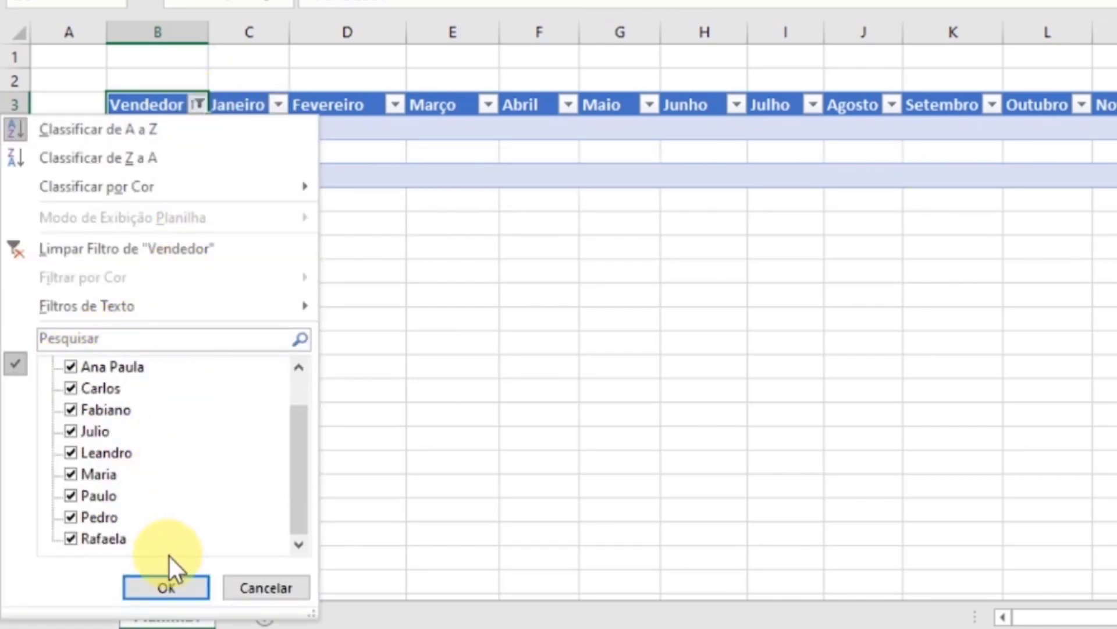
left_click(159, 586)
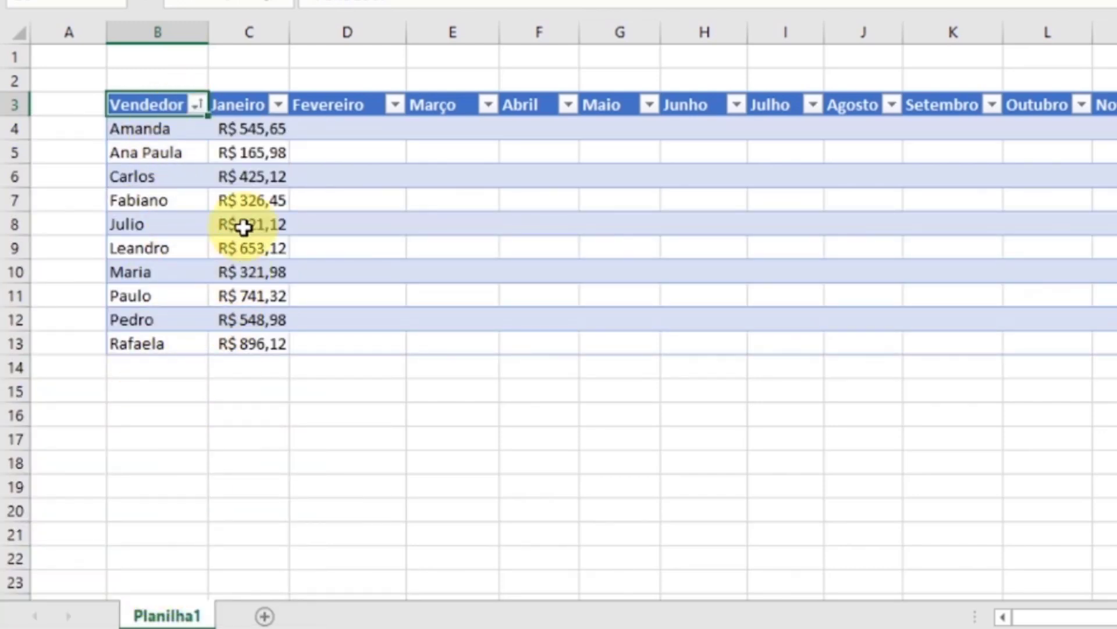
- Sort the table by the Janeiro column from largest to smallest
left_click(258, 108)
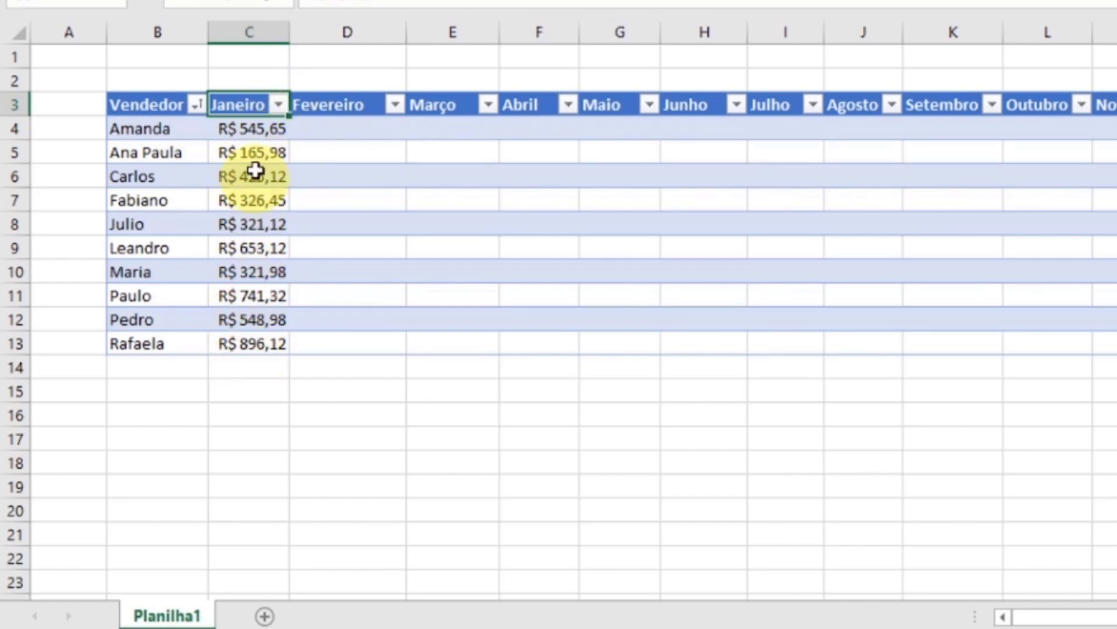
left_click(280, 104)
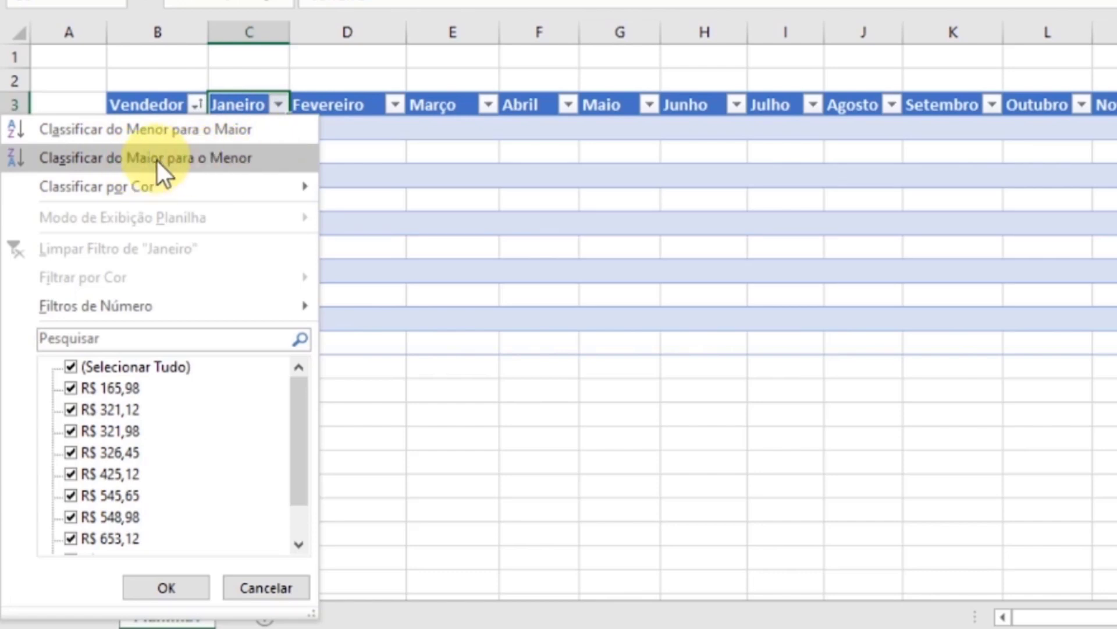
left_click(204, 159)
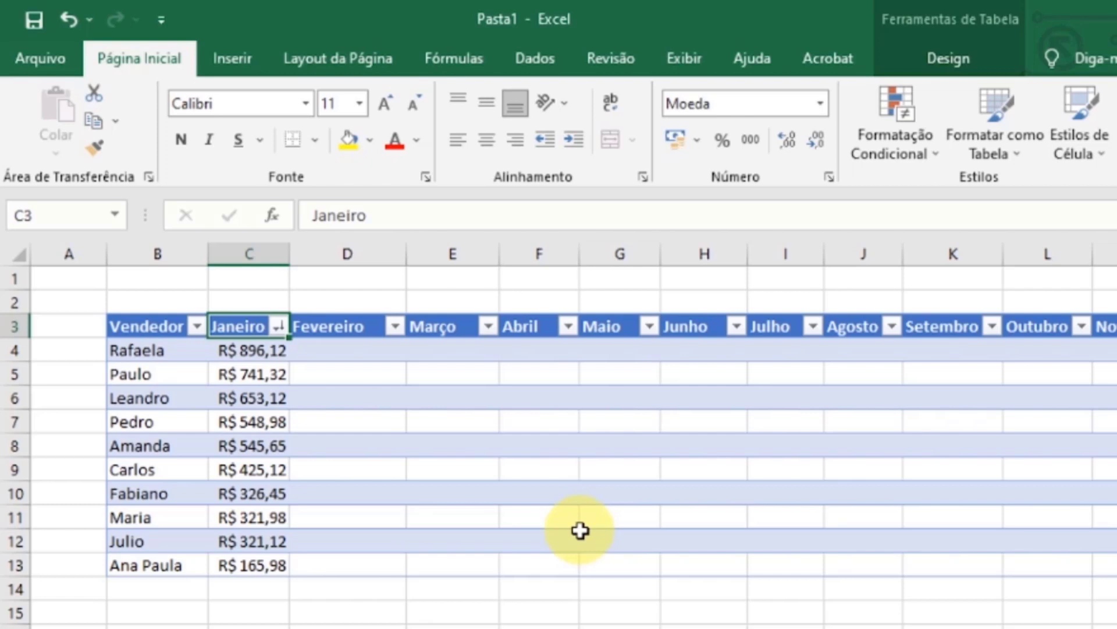
- Resize the table to the range $B$3:$N$16, keeping the header row in place
left_click(950, 62)
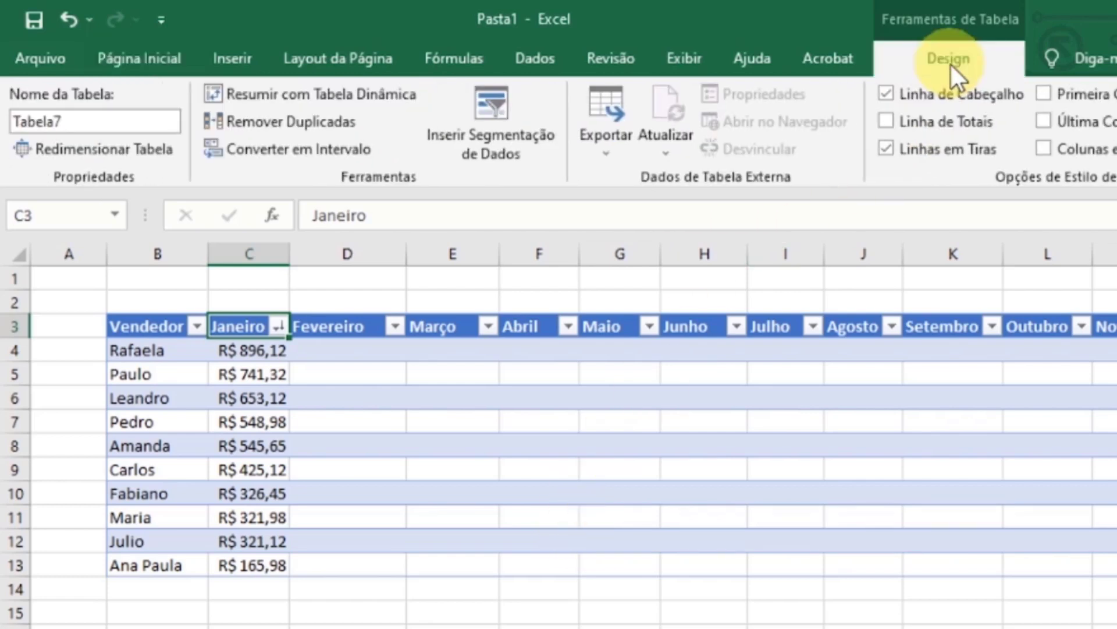
left_click(108, 155)
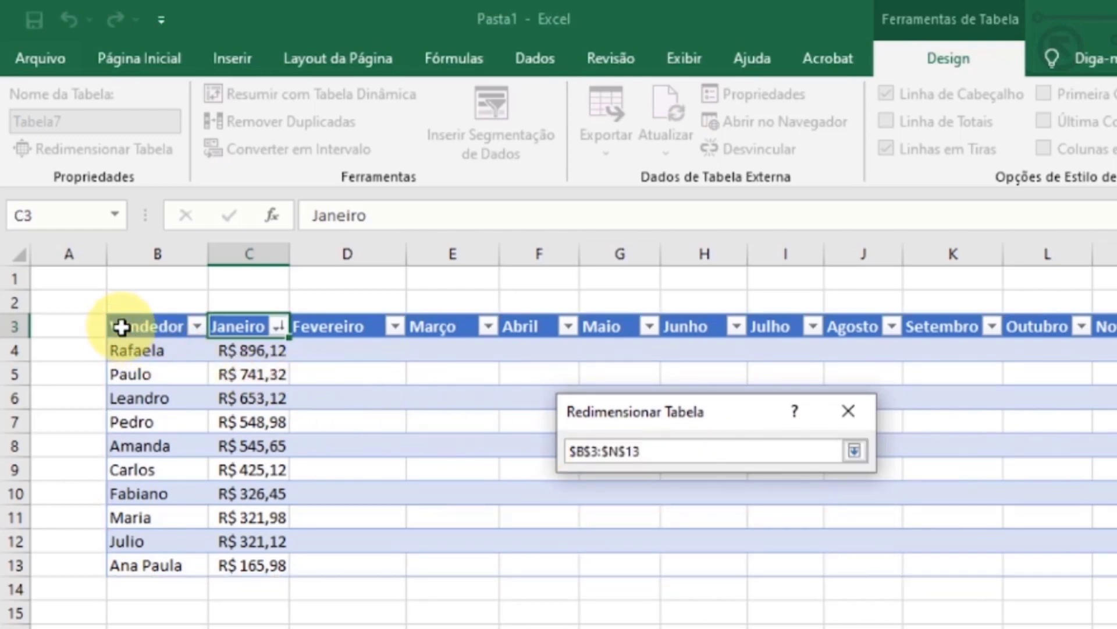
left_click_drag(126, 327, 1009, 558)
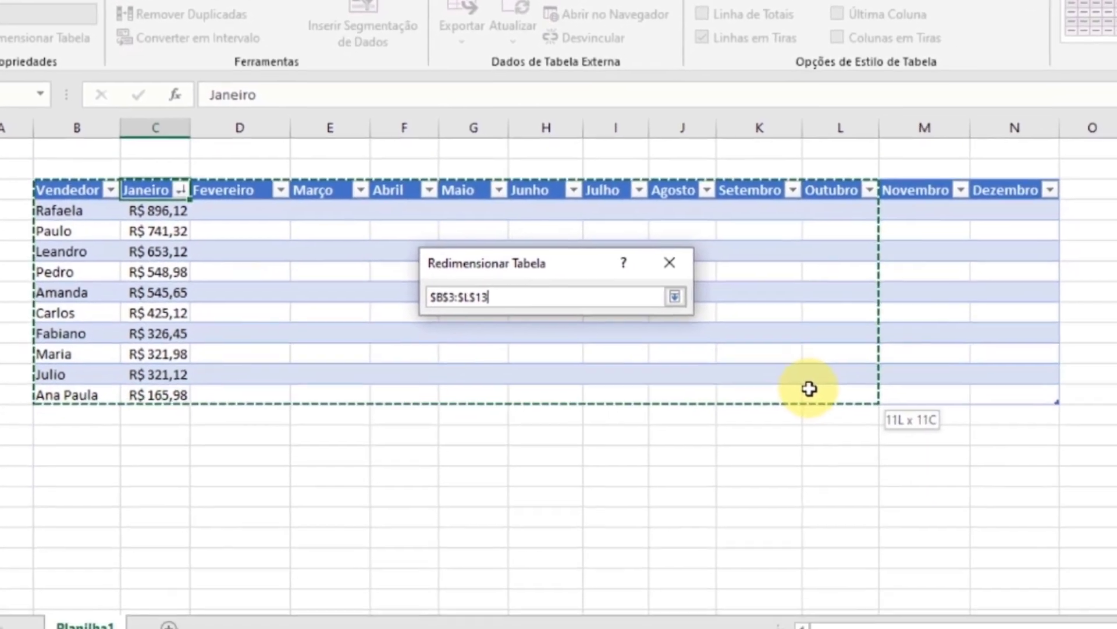
left_click_drag(810, 388, 999, 443)
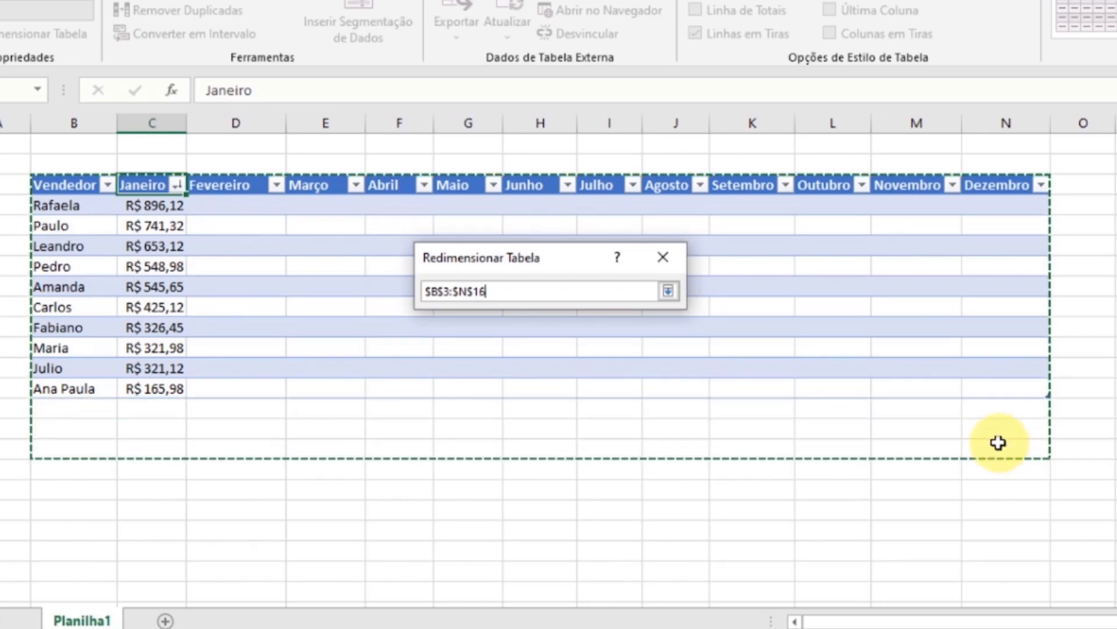
left_click(669, 298)
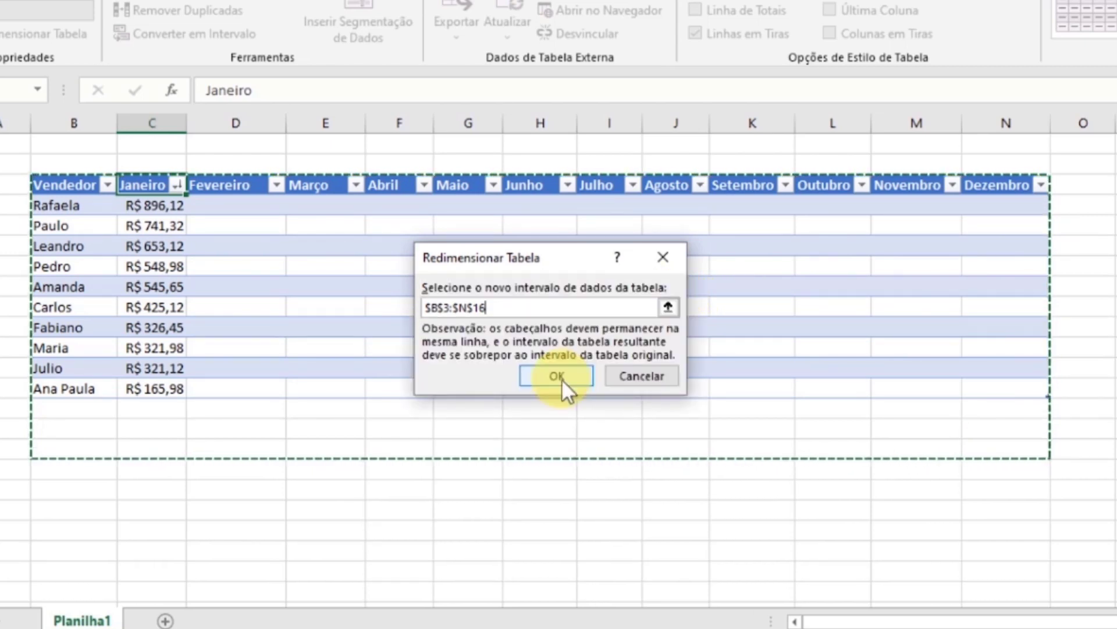
left_click(561, 379)
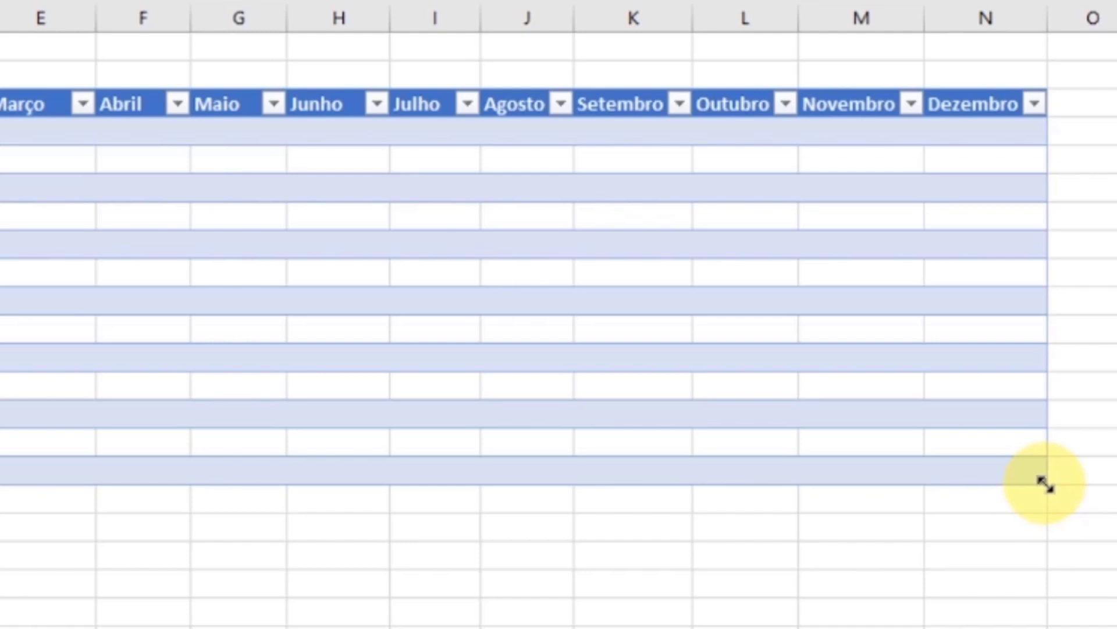
- Try extending the table by its corner beyond the Dezembro column and bring it back
left_click(982, 472)
mouse_move(1043, 483)
left_mouse_down()
mouse_move(1033, 411)
mouse_move(1051, 624)
mouse_move(1033, 409)
mouse_move(1045, 480)
left_mouse_up()
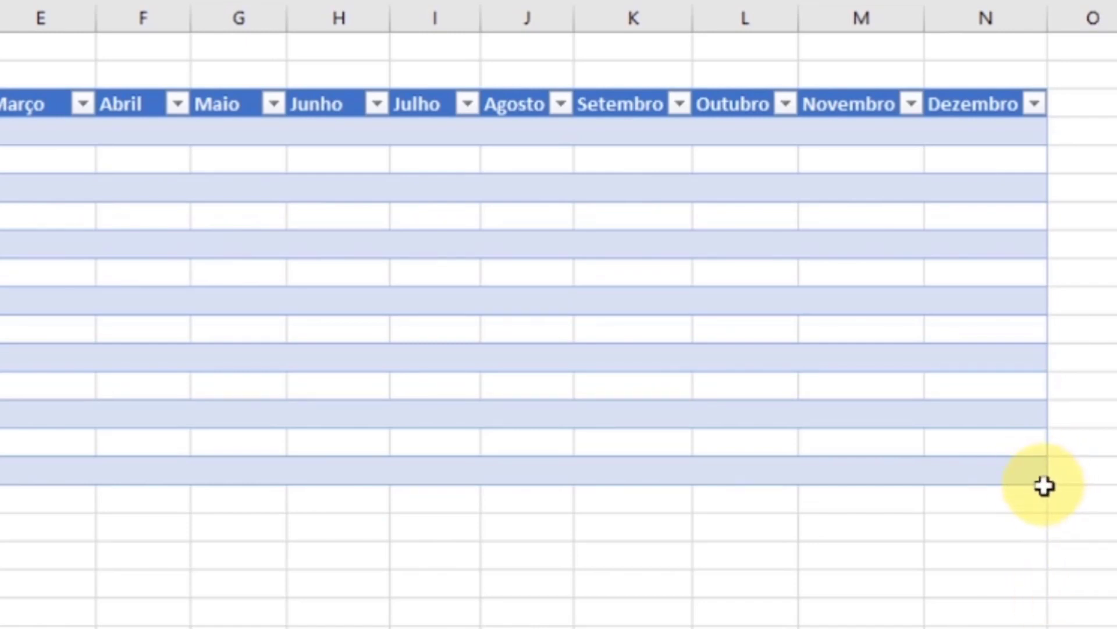
left_click_drag(1041, 481, 1116, 470)
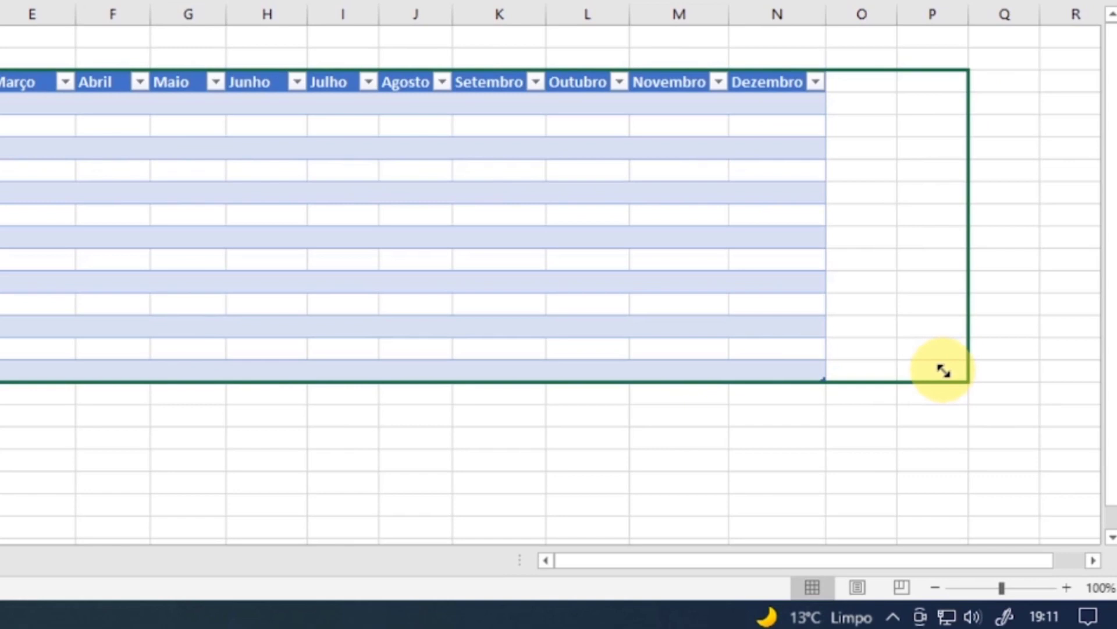
left_click_drag(942, 370, 825, 382)
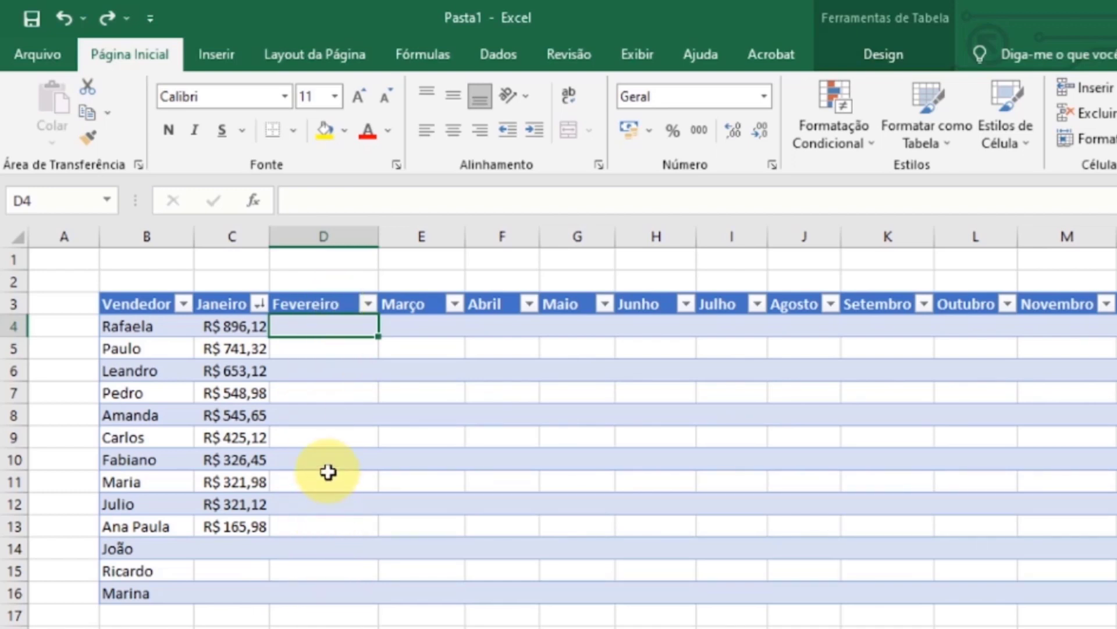
- Open data validation for the Fevereiro cells D4:D16 and review its criteria, input message and error alert options
left_click(160, 324)
left_click(331, 326)
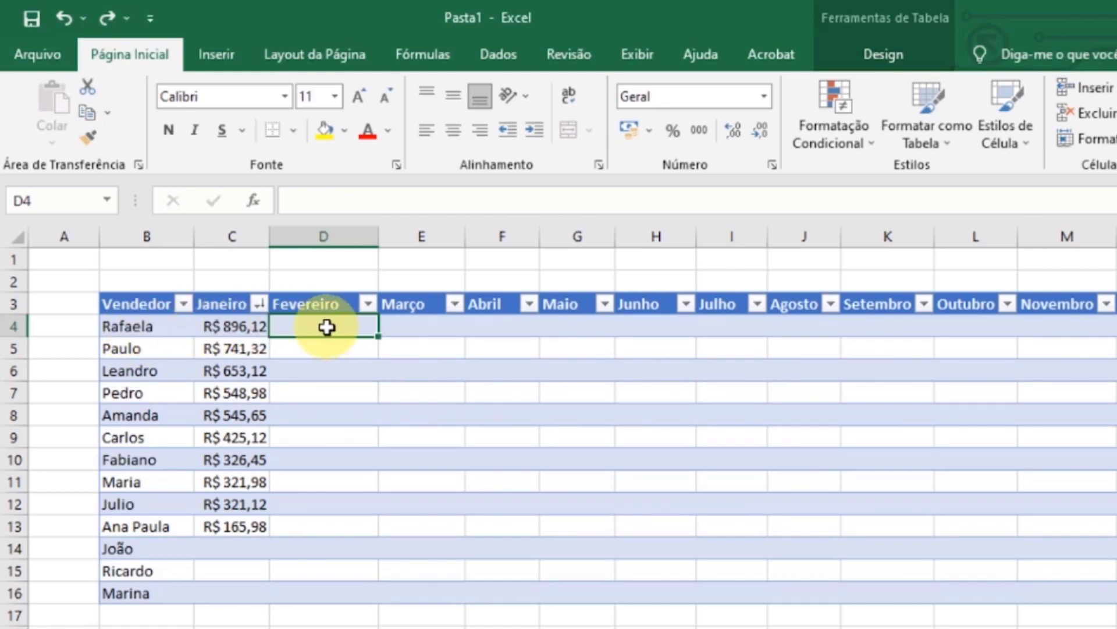
left_click_drag(327, 327, 338, 595)
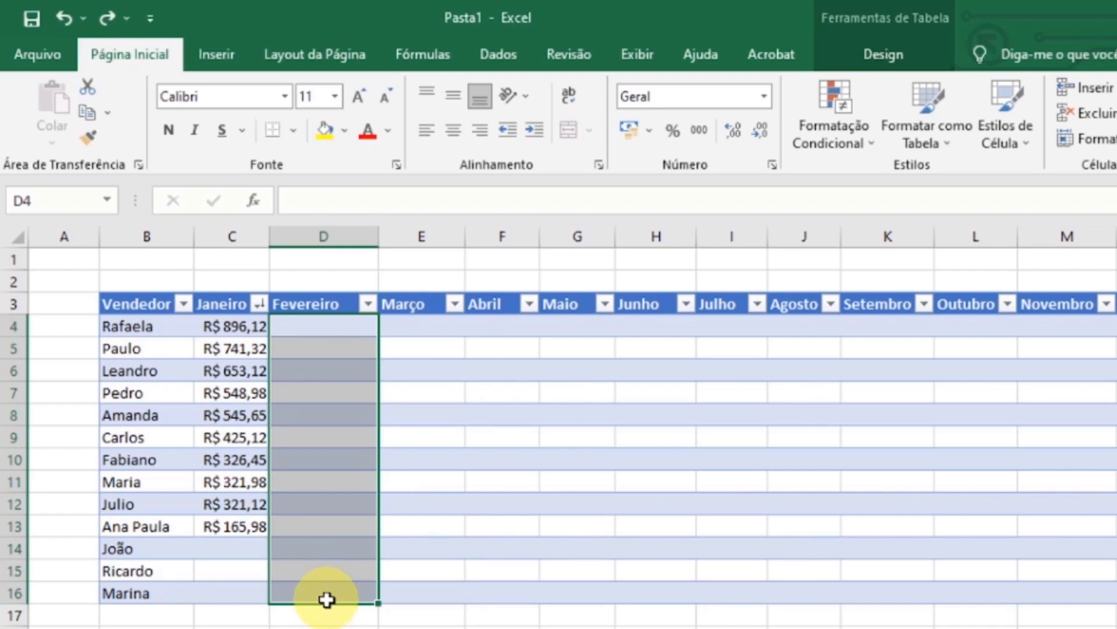
left_click(509, 60)
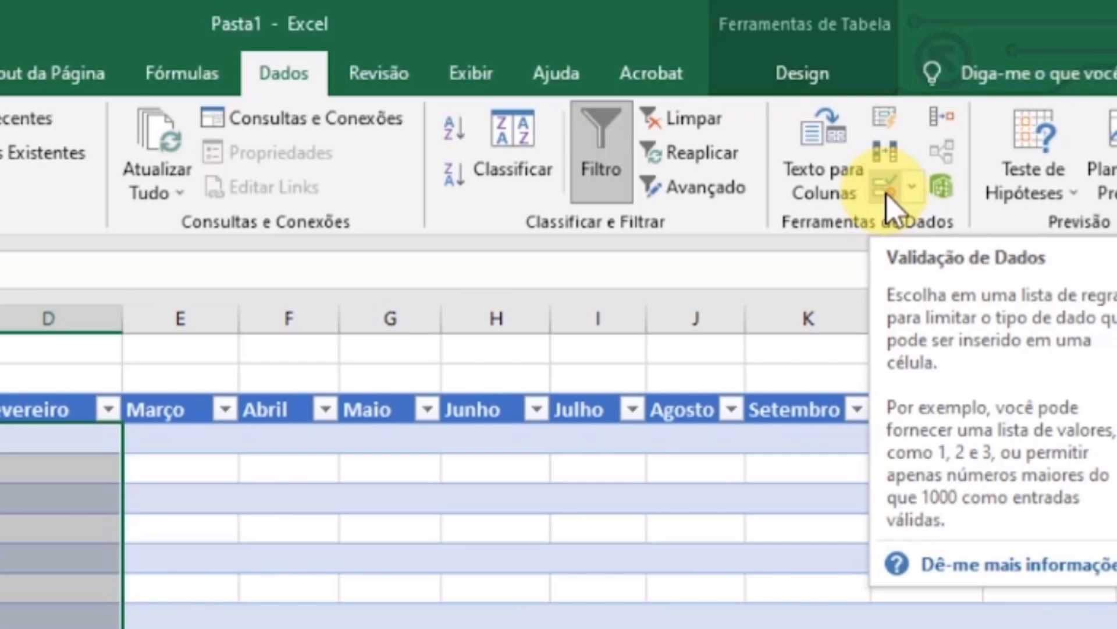
left_click(886, 189)
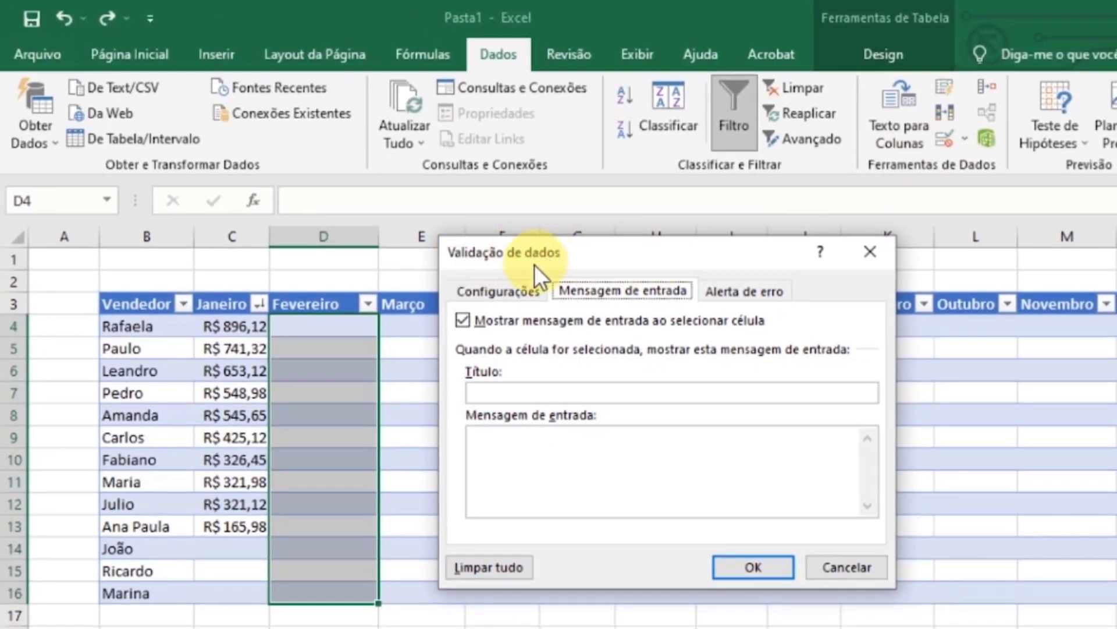
left_click(498, 286)
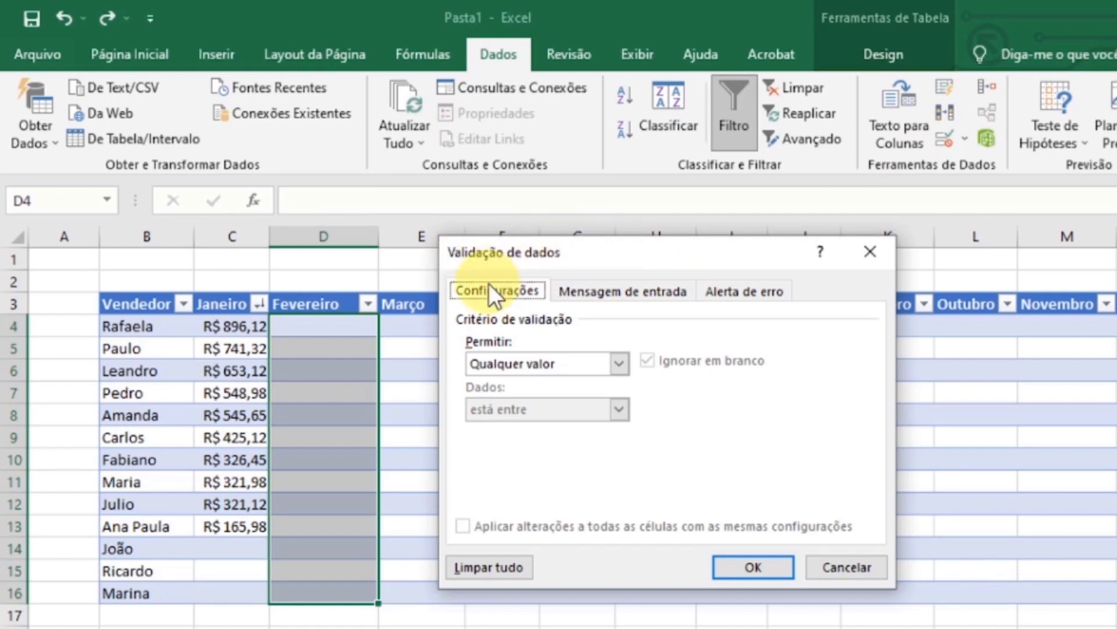
left_click(608, 291)
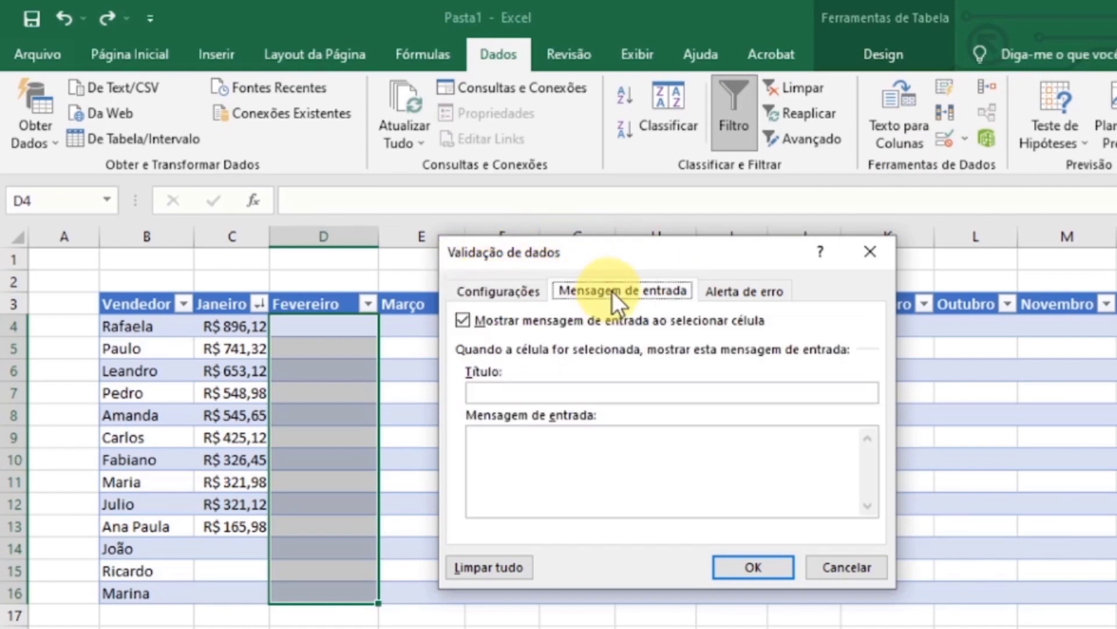
left_click(736, 291)
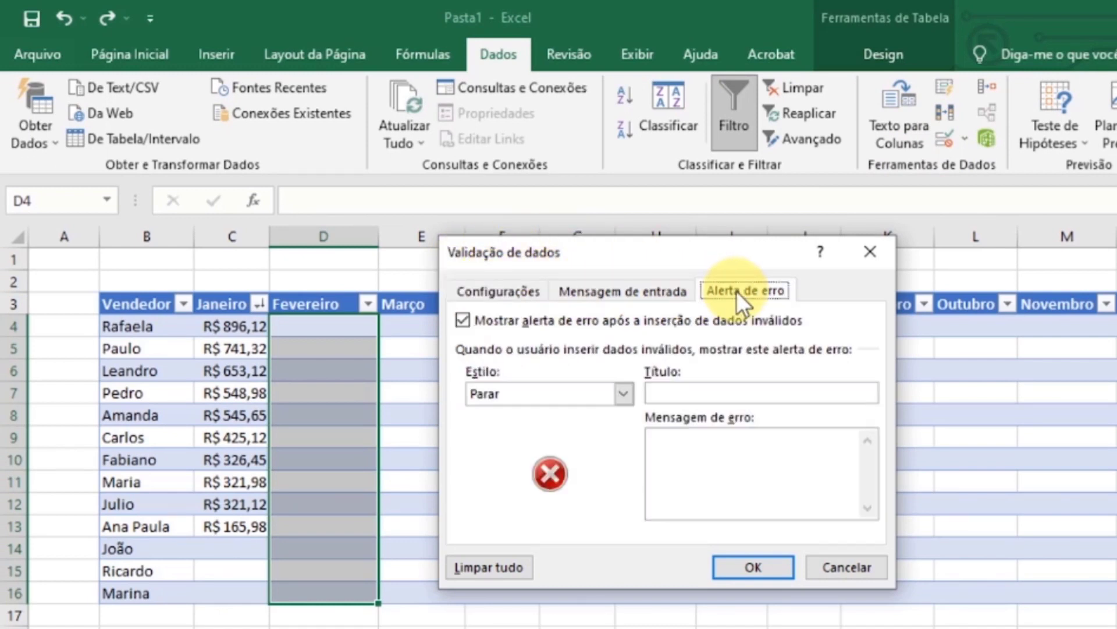
left_click(502, 290)
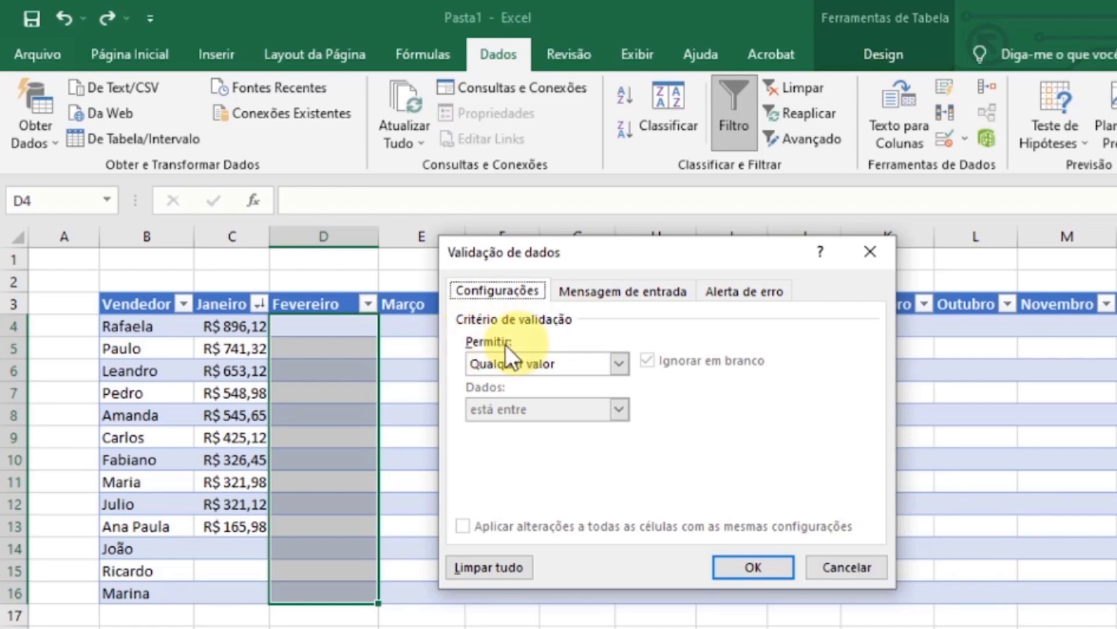
- Set the validation criteria to allow Decimal values between a minimum of 0 and a maximum of 50000
left_click(619, 363)
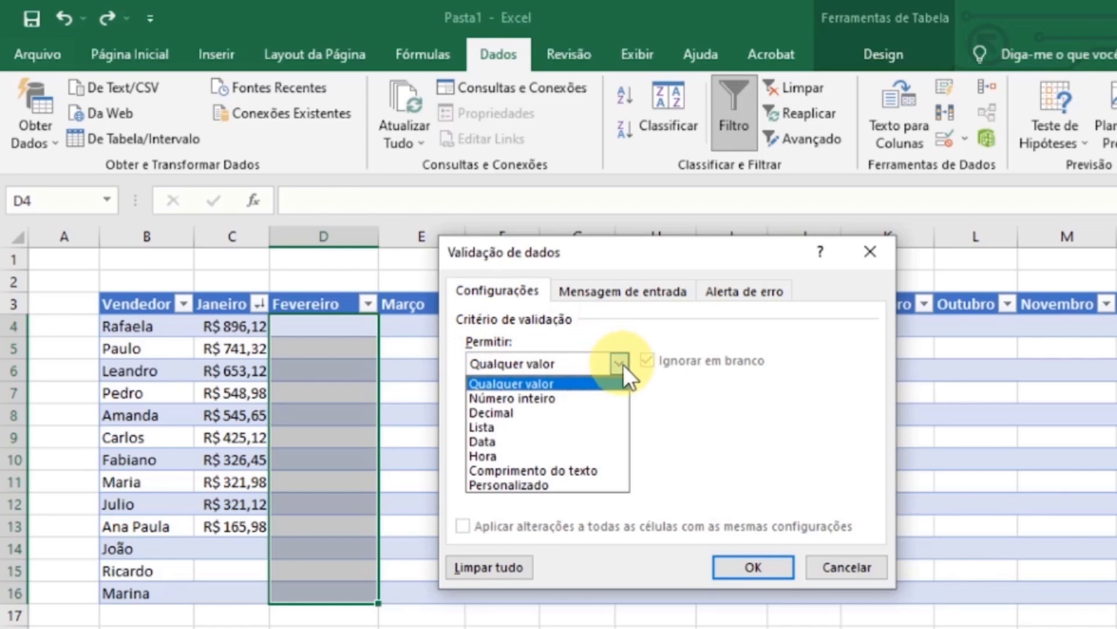
left_click(564, 411)
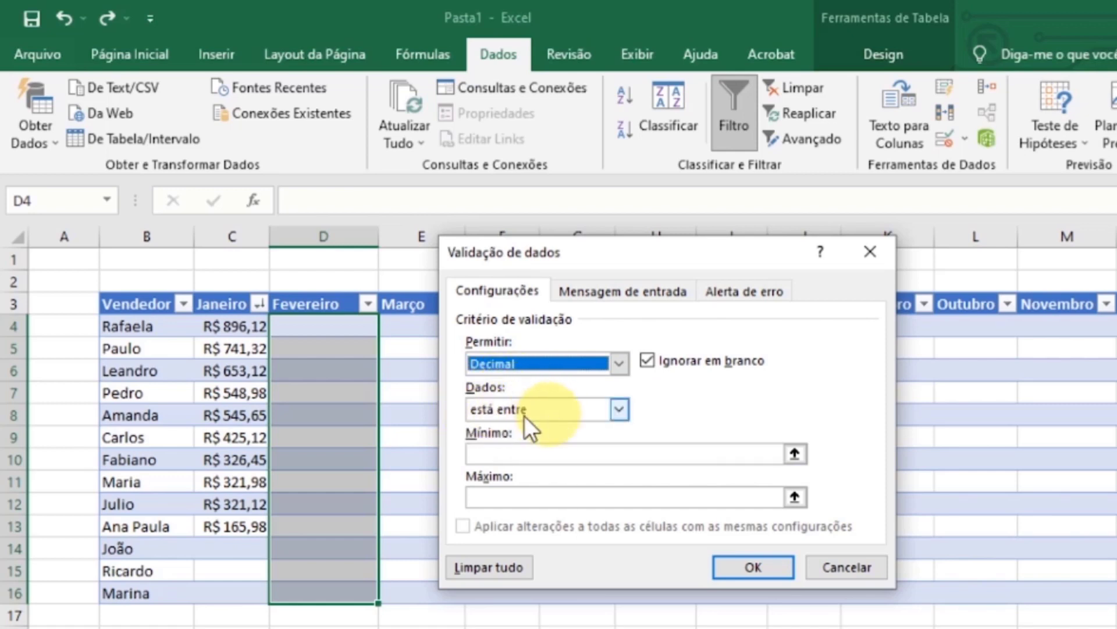
left_click(621, 408)
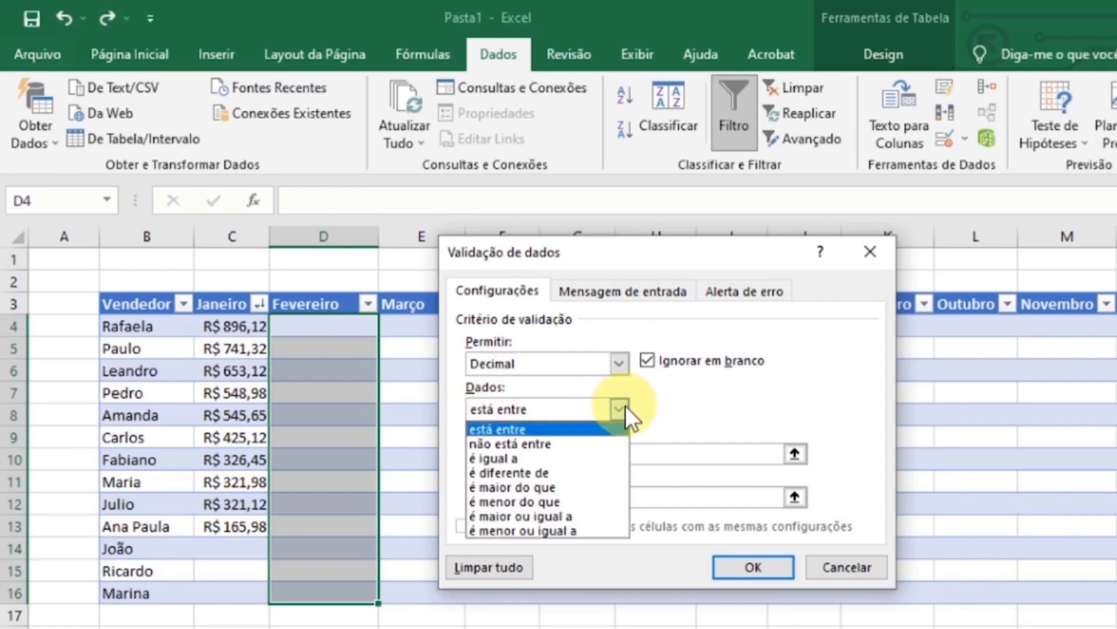
left_click(618, 409)
left_click(488, 454)
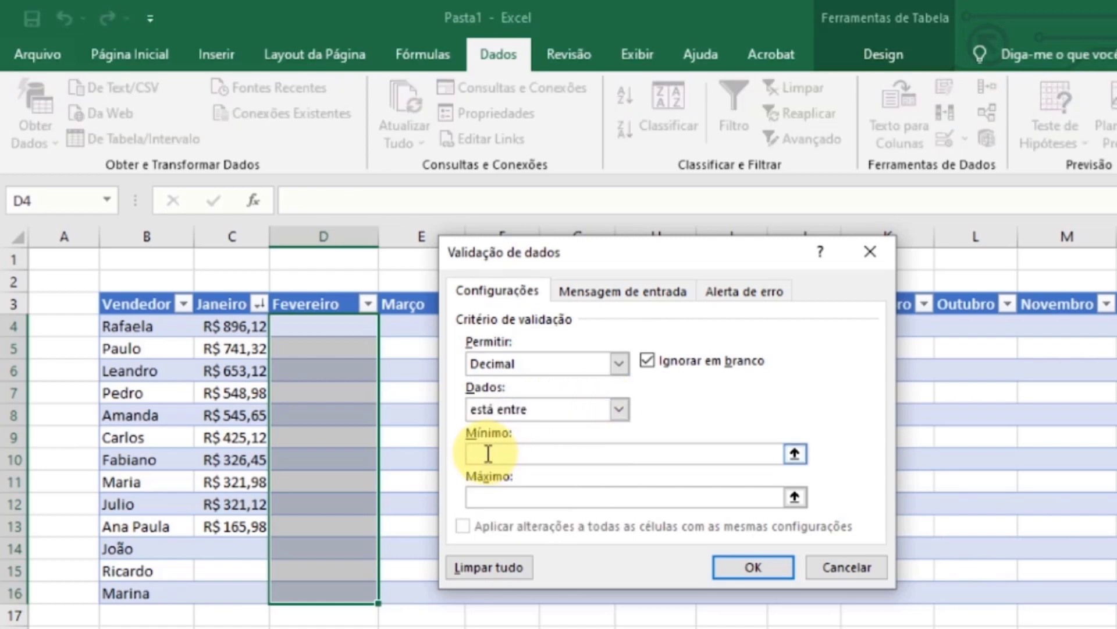
type("0")
left_click(499, 494)
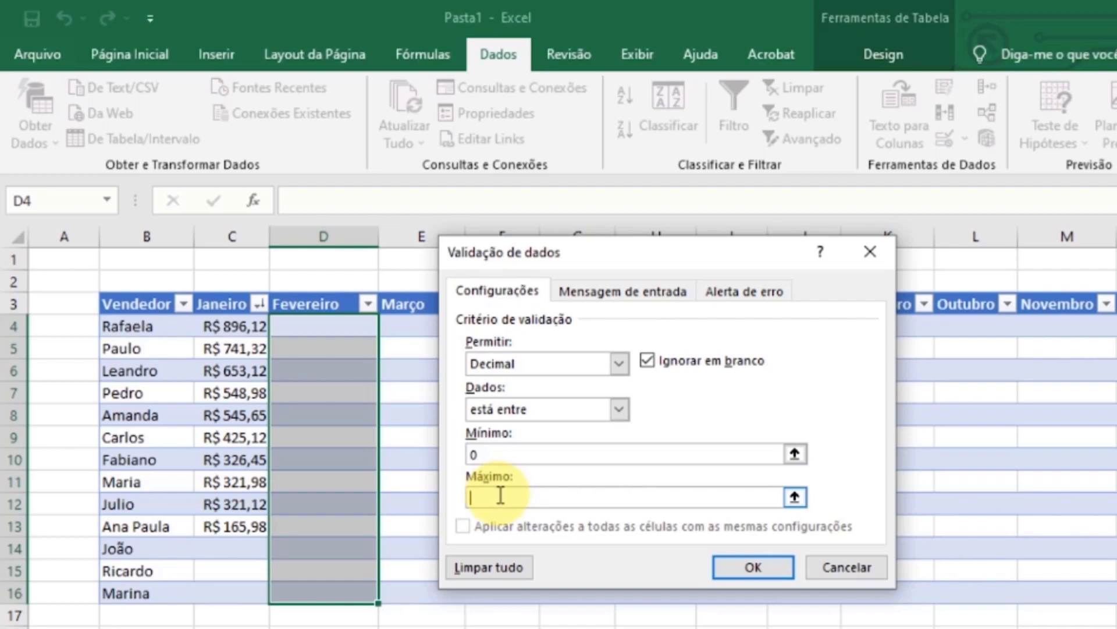
type("50000")
type("00")
key("BackSpace")
key("BackSpace")
- Add the input message "Inserir apenas numeros." with the title "Preenchimento" and apply the validation to the Fevereiro cells
left_click(637, 297)
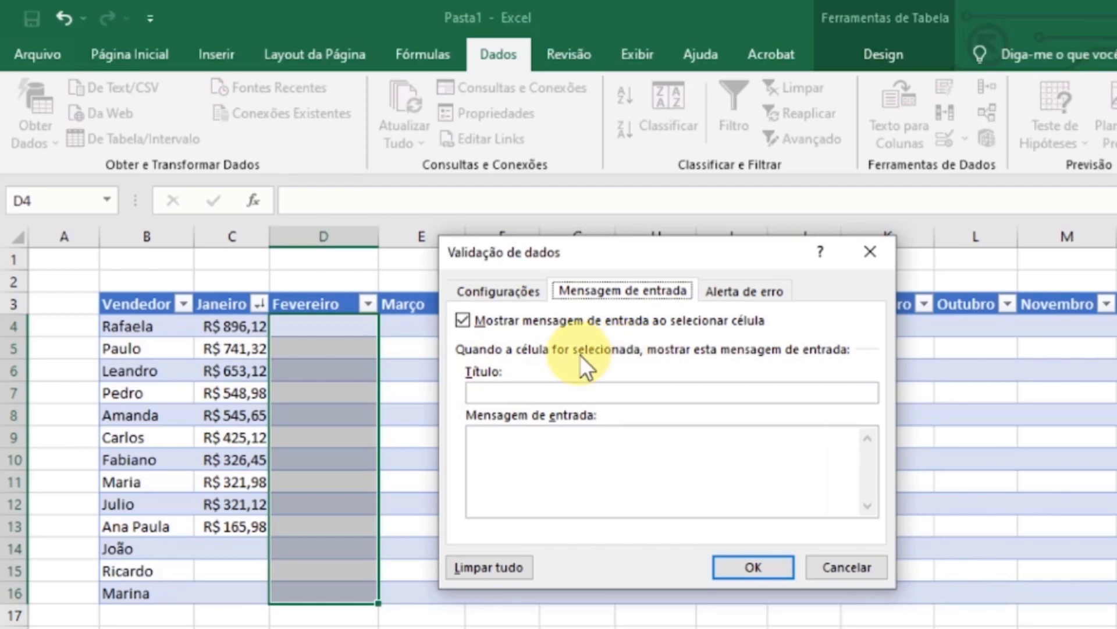
left_click(498, 391)
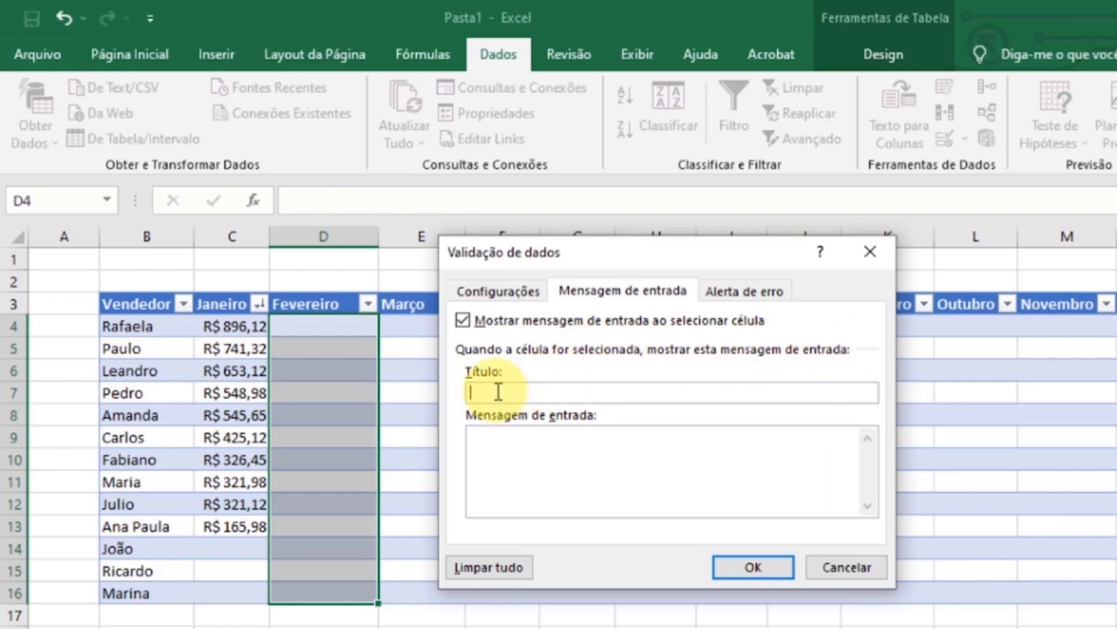
type("Preenchimento")
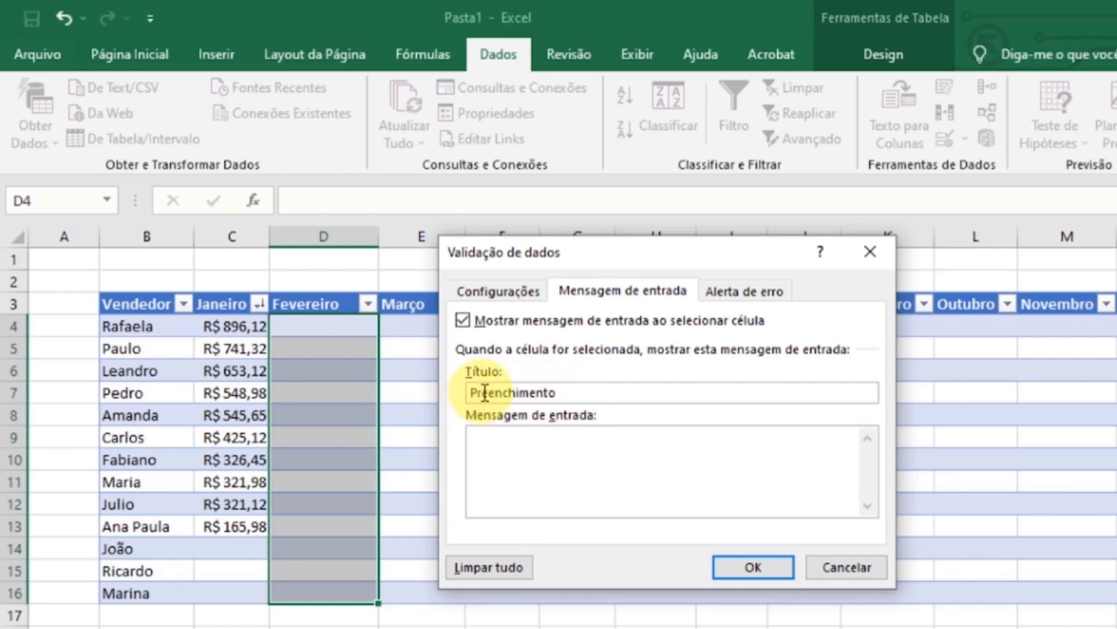
left_click(511, 446)
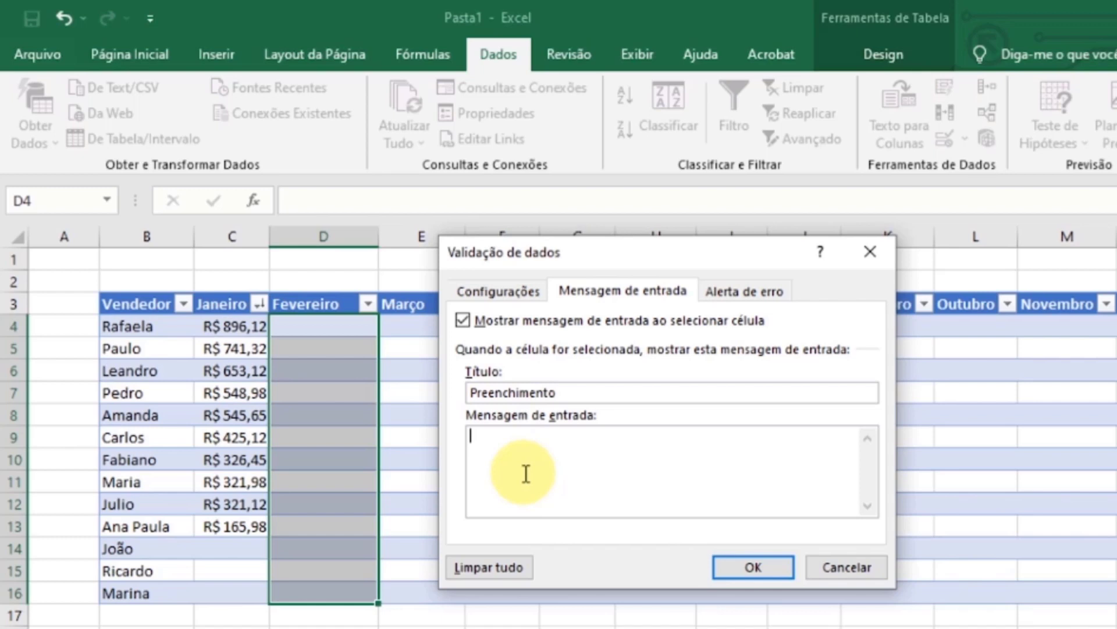
type("Inserir apenas num")
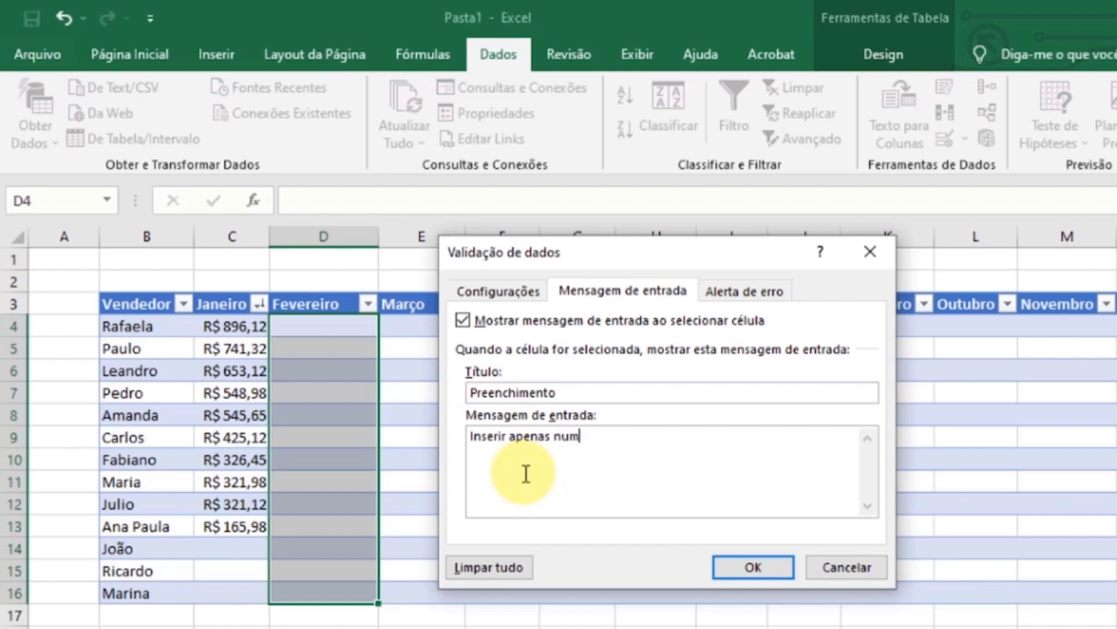
type("eros.")
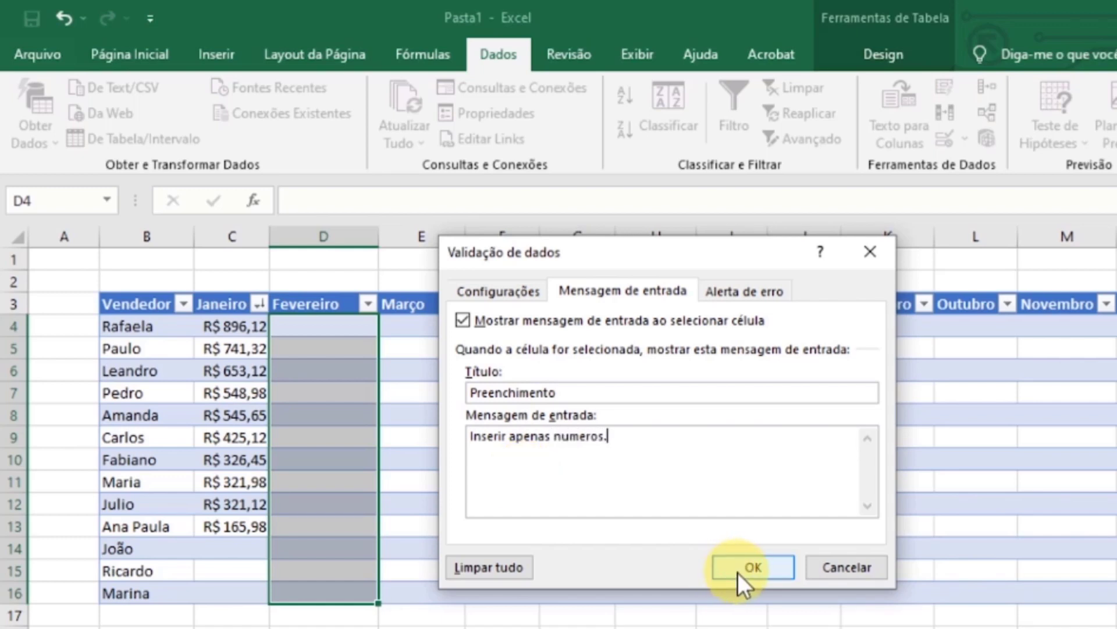
left_click(761, 286)
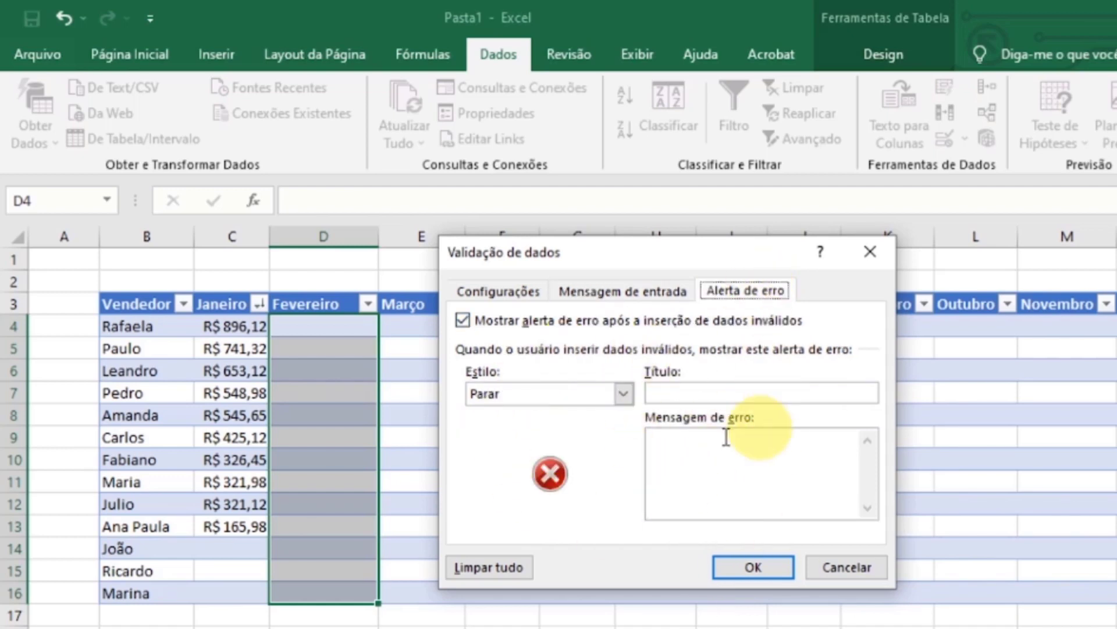
left_click(622, 288)
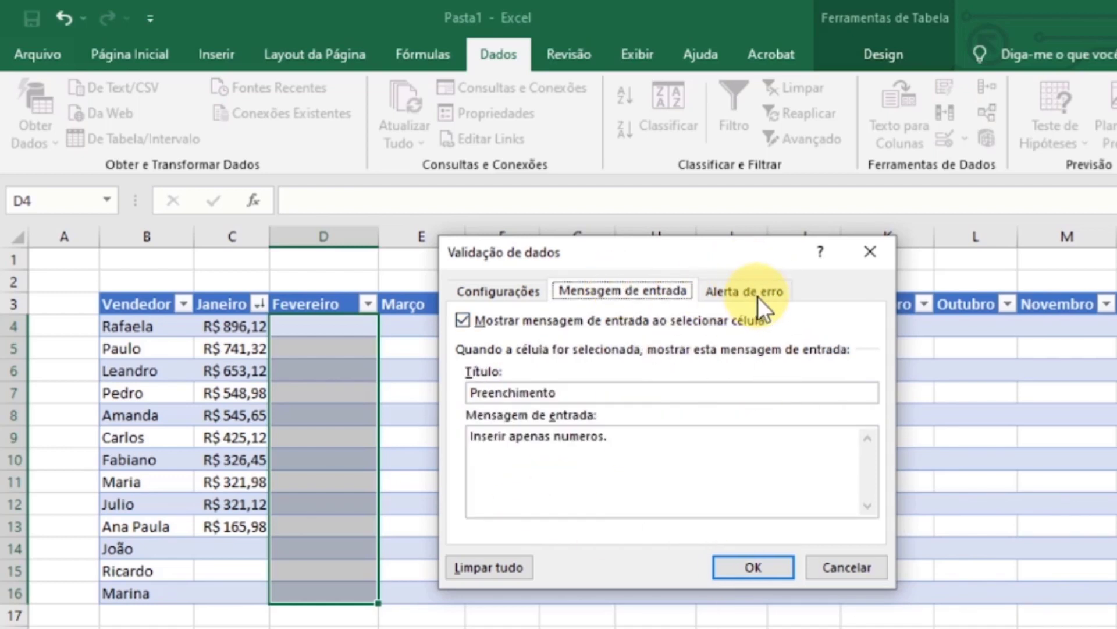
left_click(766, 566)
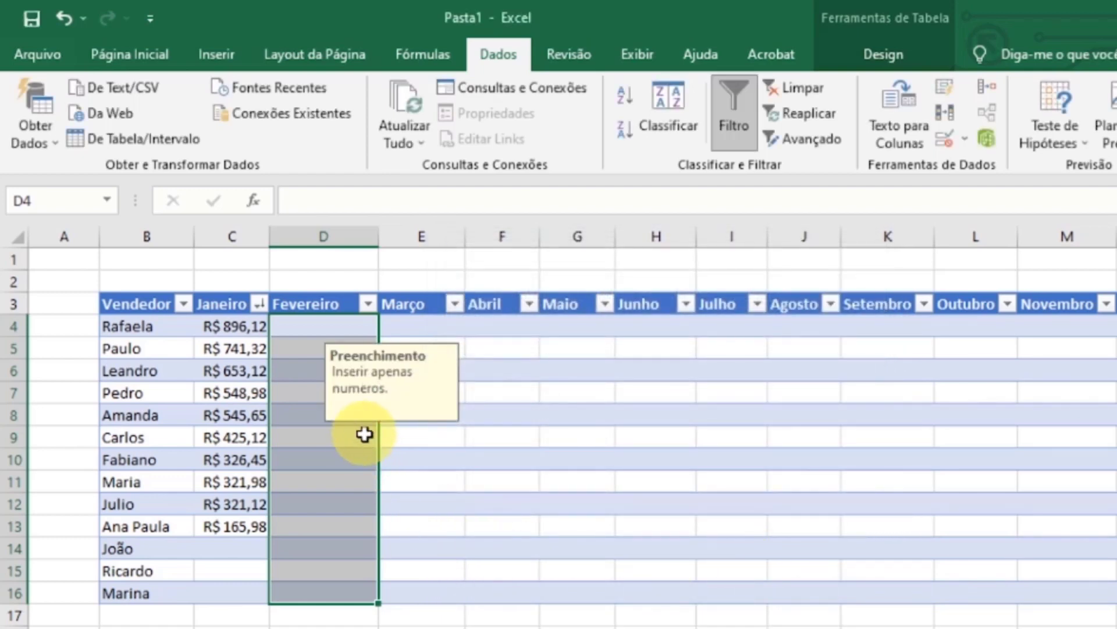
- Check the input message on several Fevereiro cells from D4 down to D9
left_click(343, 437)
left_click(325, 326)
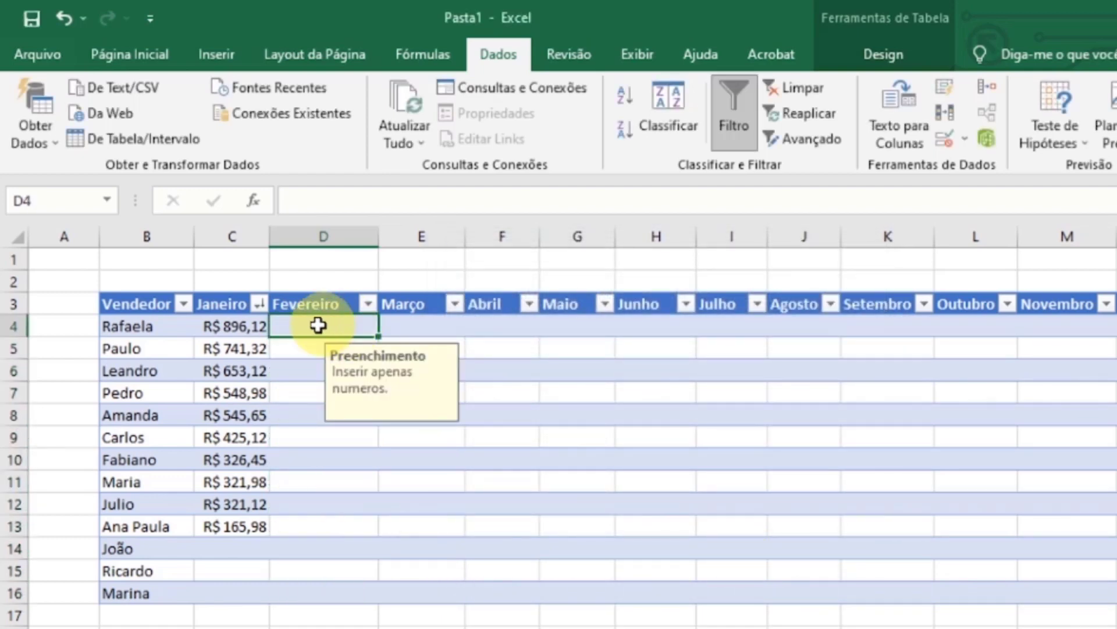
left_click(308, 350)
left_click(309, 371)
left_click(308, 393)
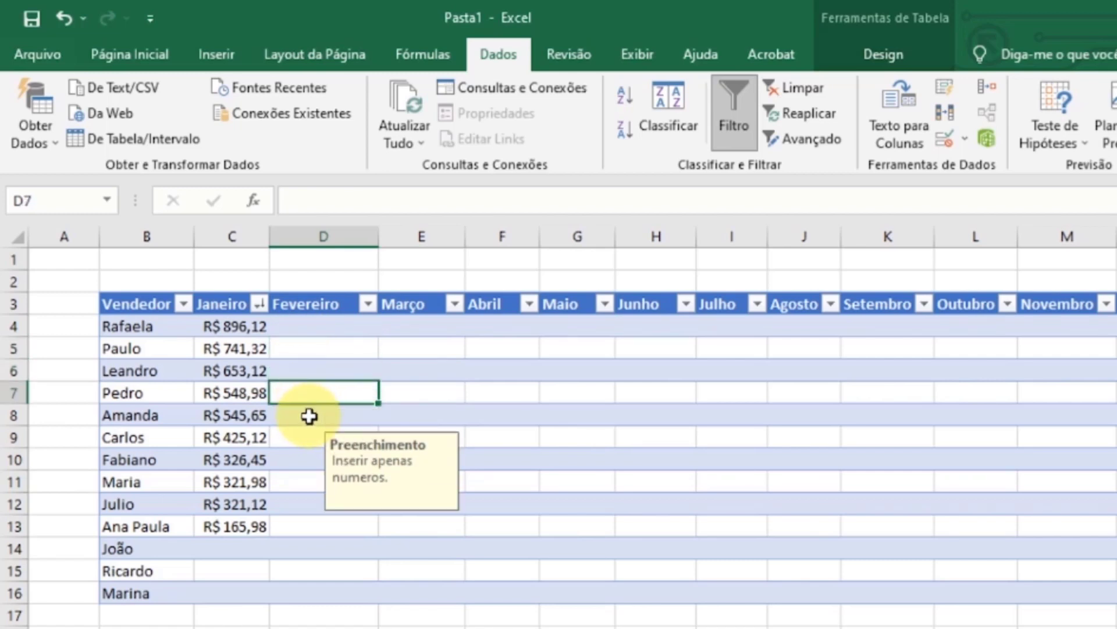
left_click(308, 415)
left_click(308, 438)
- Enter 752,36 in cell D4 of the Fevereiro column and prefix it with R$ to make it currency
left_click(322, 332)
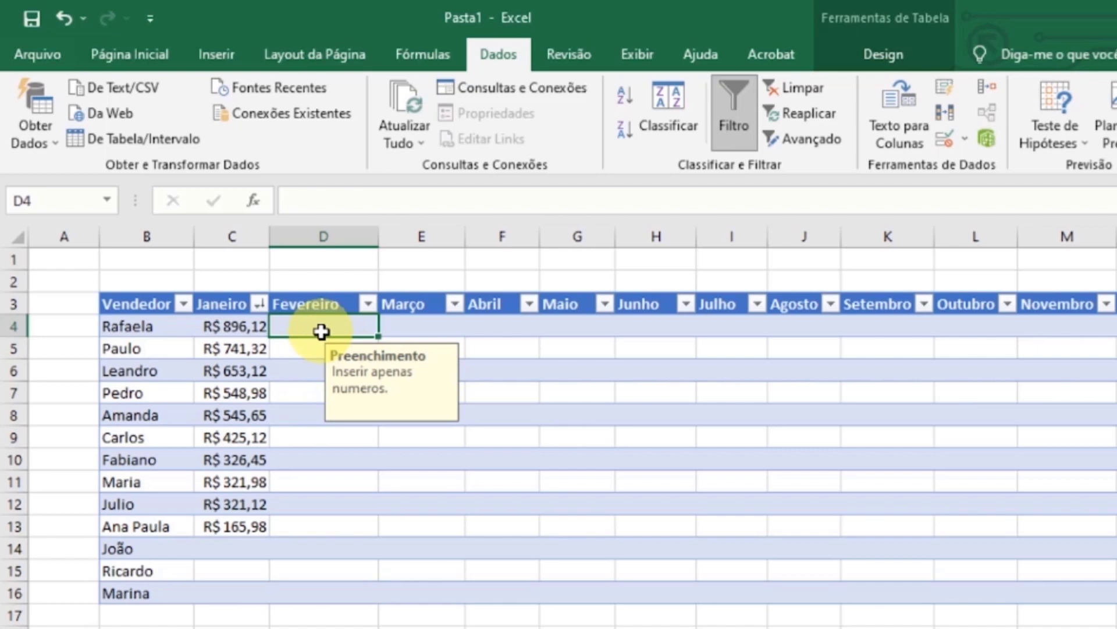
type("752")
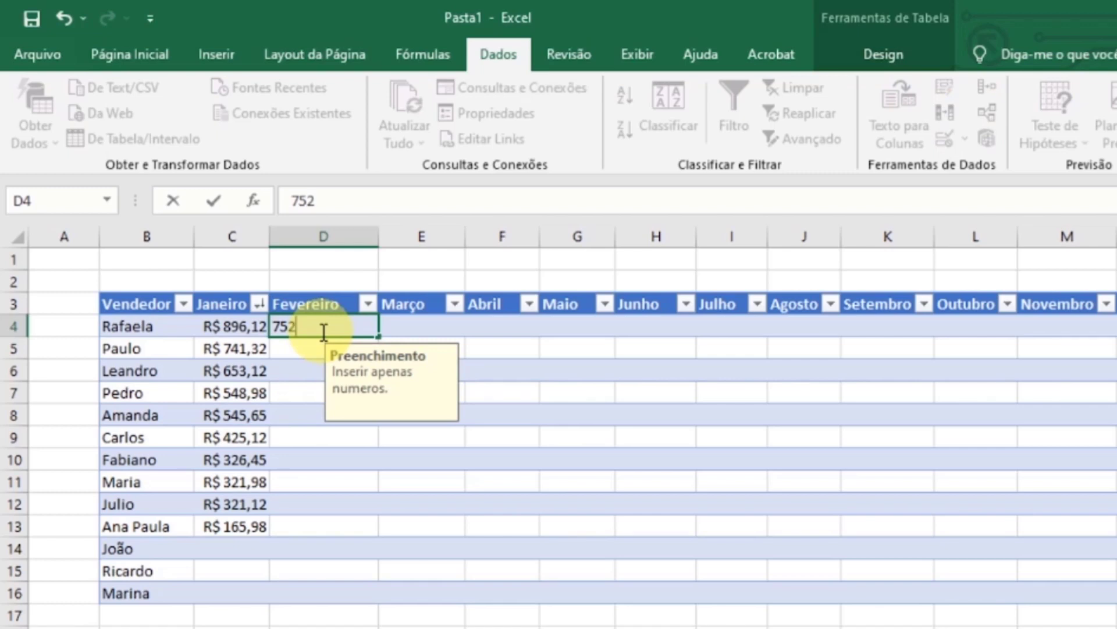
type(",36")
key("Return")
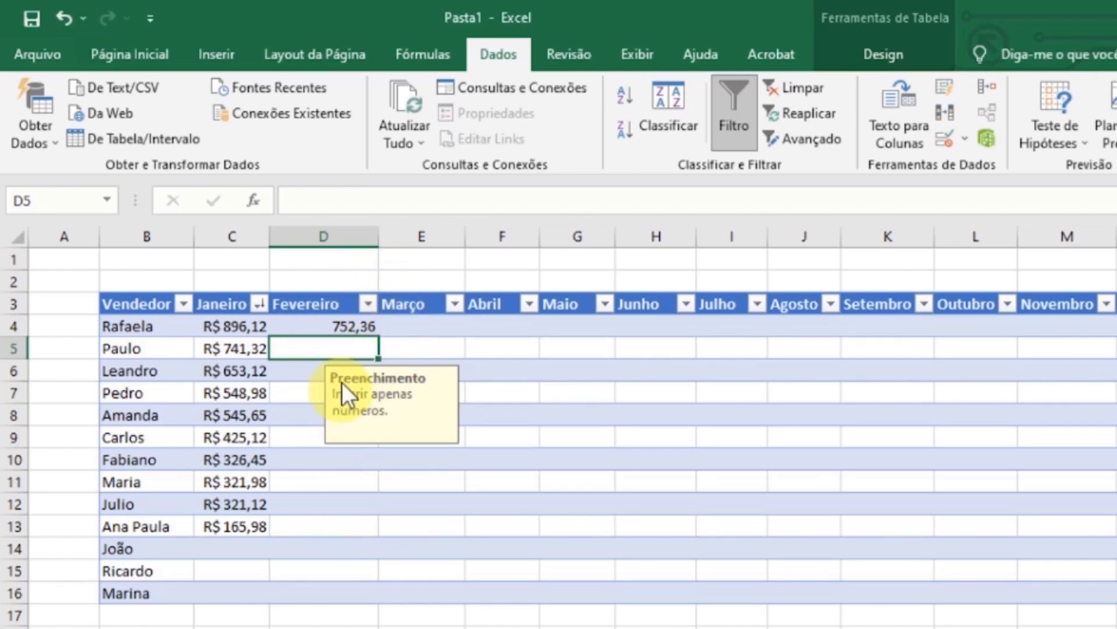
double_click(336, 326)
type("R$")
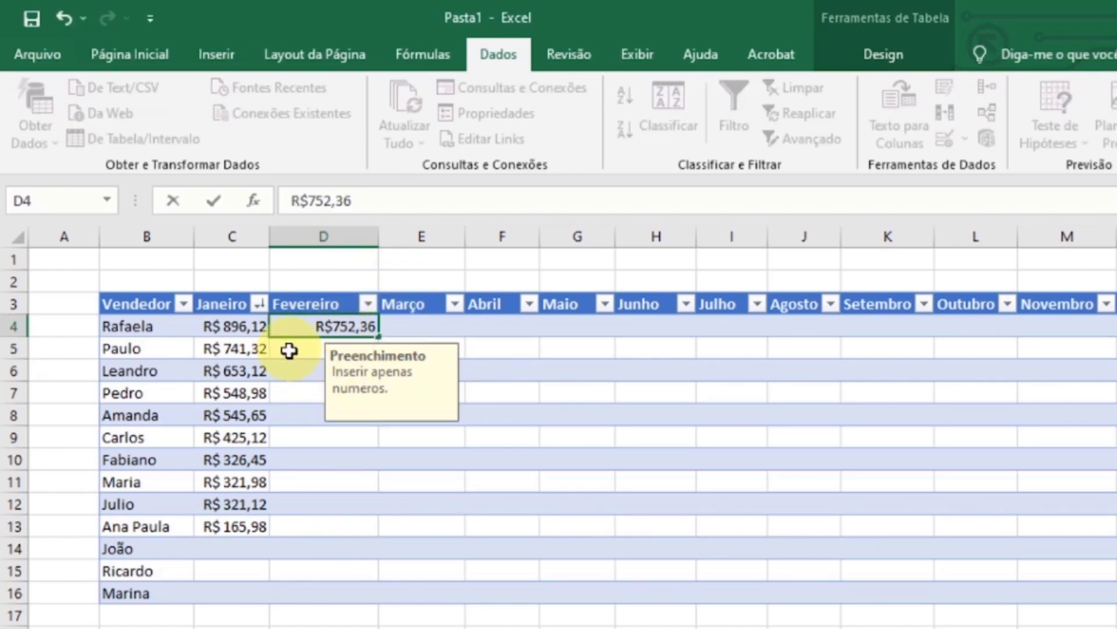
key("Return")
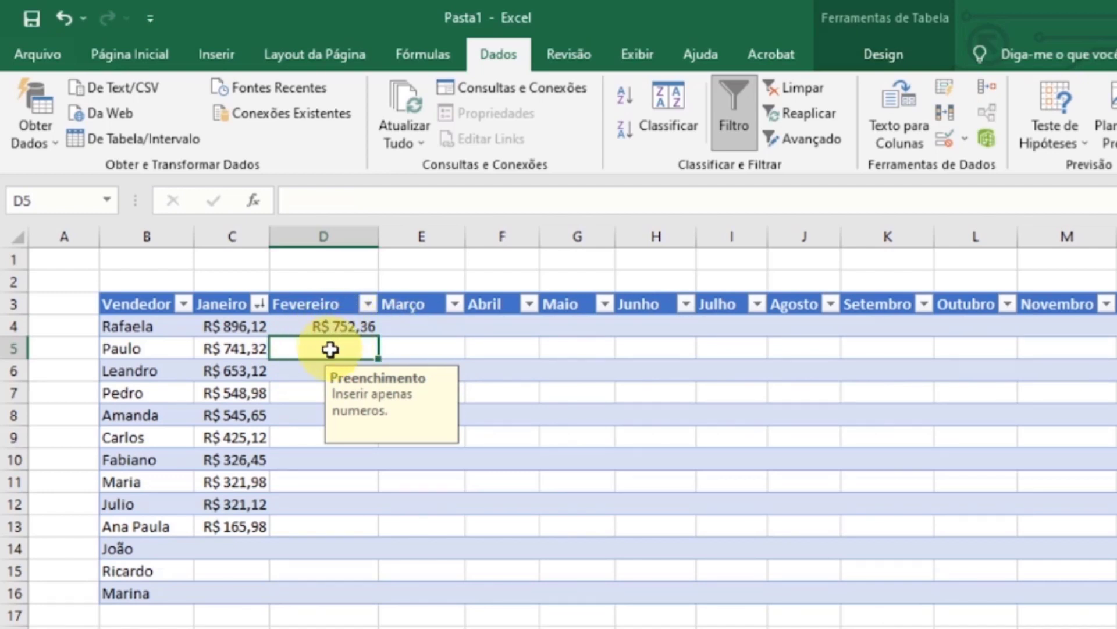
- Try entering the text "uhu" in cell D5 to test the validation, and cancel the entry
type("uhu")
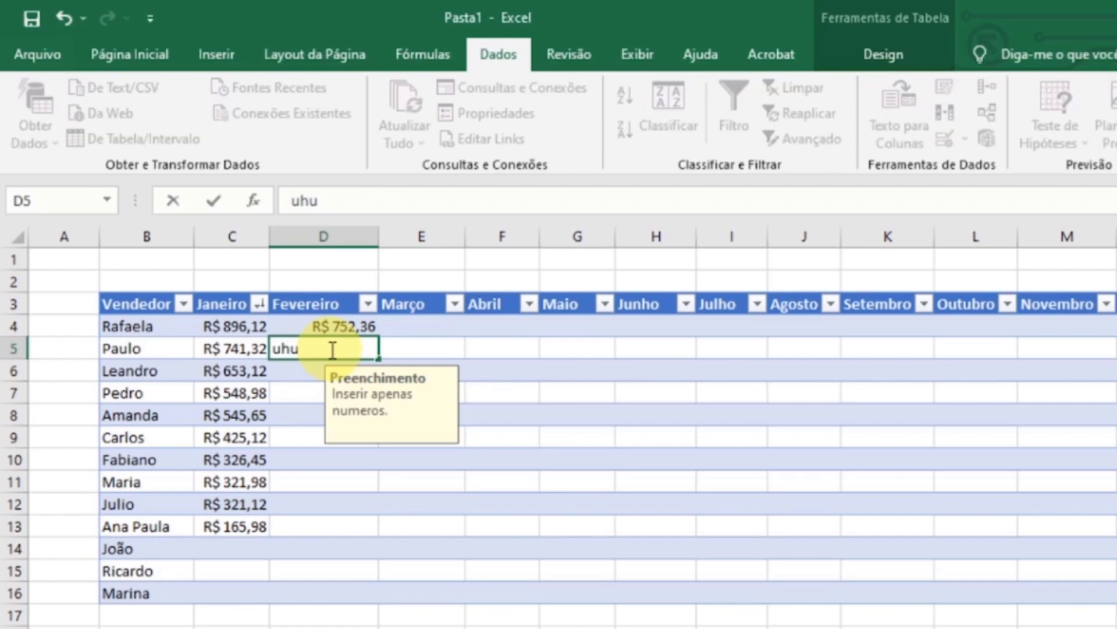
key("Return")
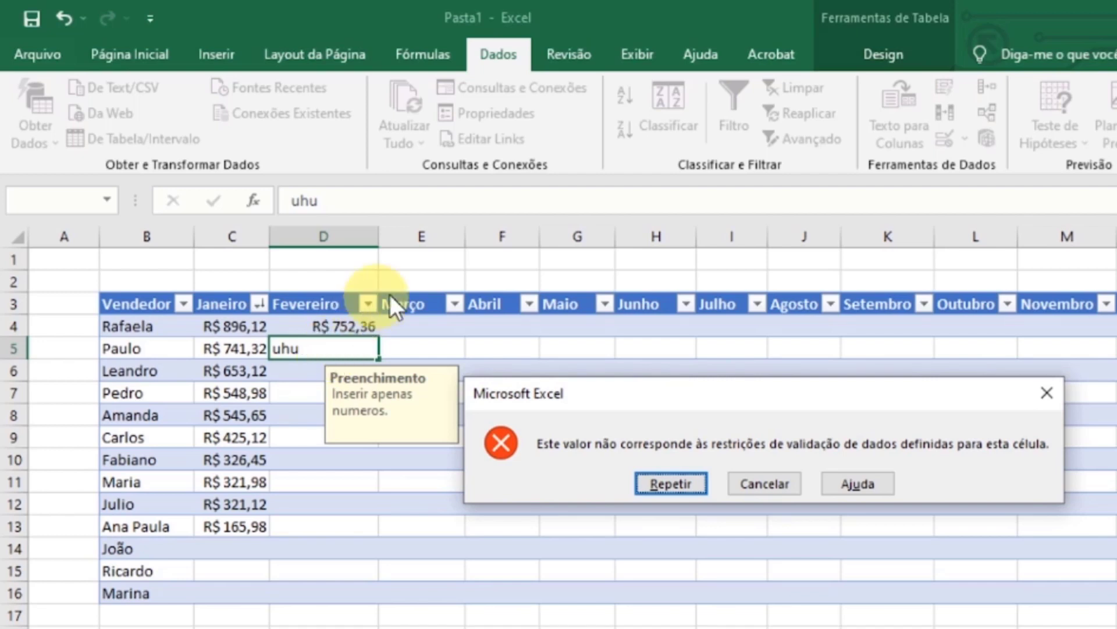
key("Escape")
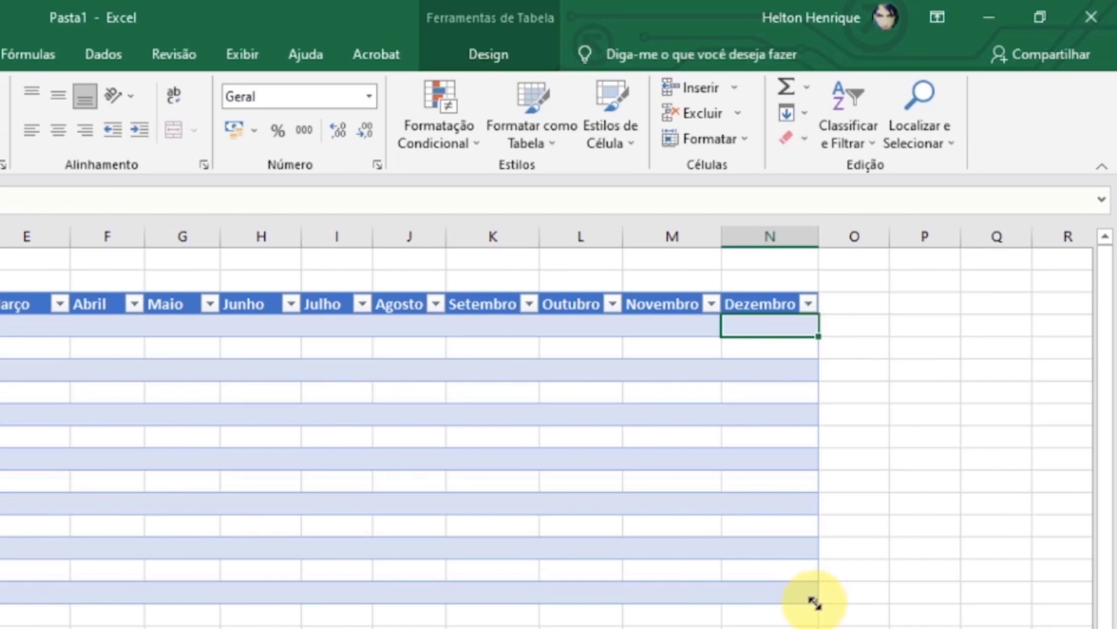
- Extend the table by one column beyond Dezembro and name the new column header "Bônus"
left_click_drag(816, 600, 878, 592)
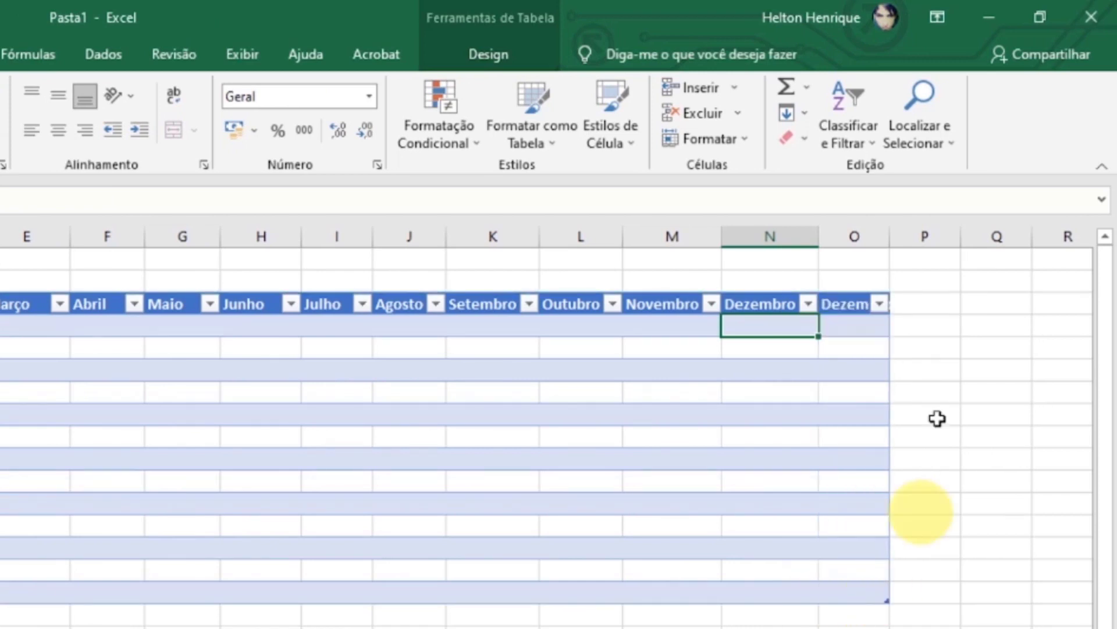
left_click(848, 305)
double_click(848, 304)
double_click(851, 305)
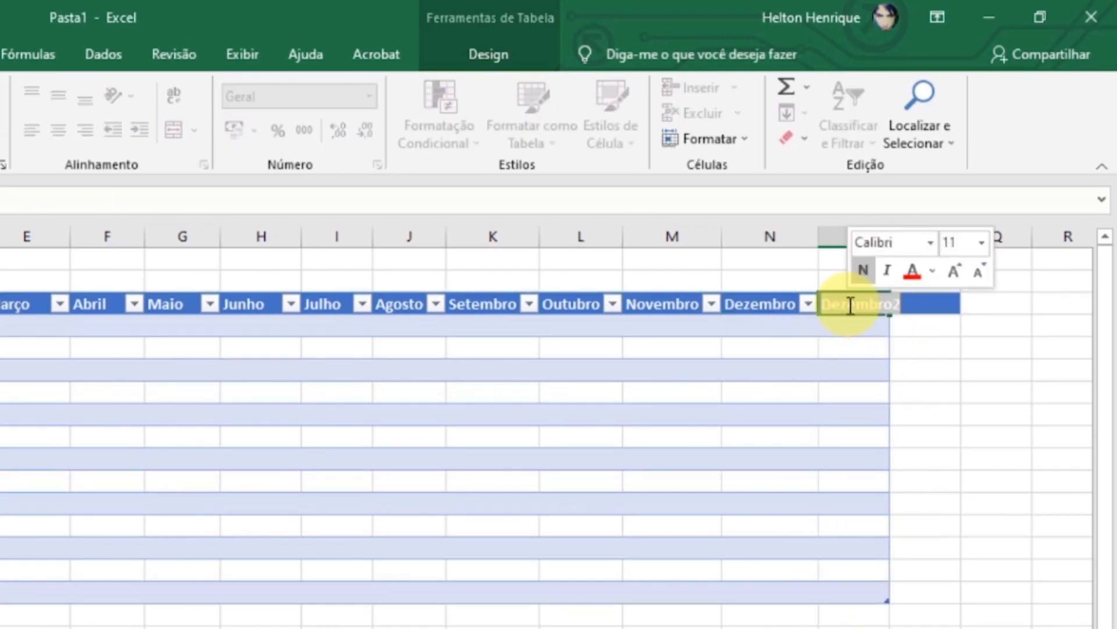
type("Bônus")
key("Return")
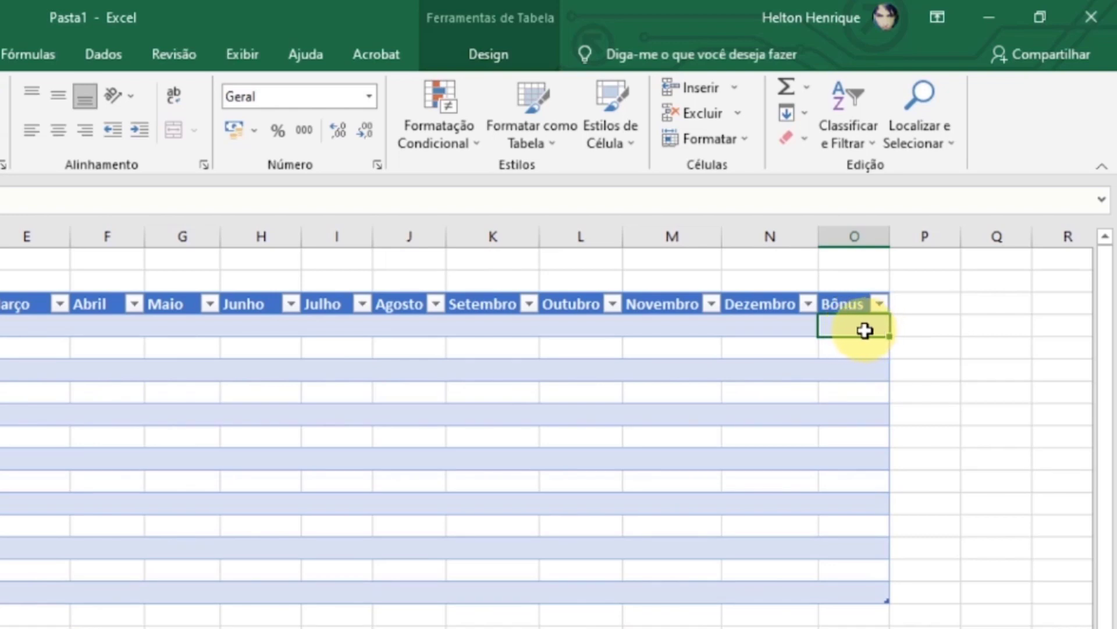
left_click_drag(860, 329, 848, 596)
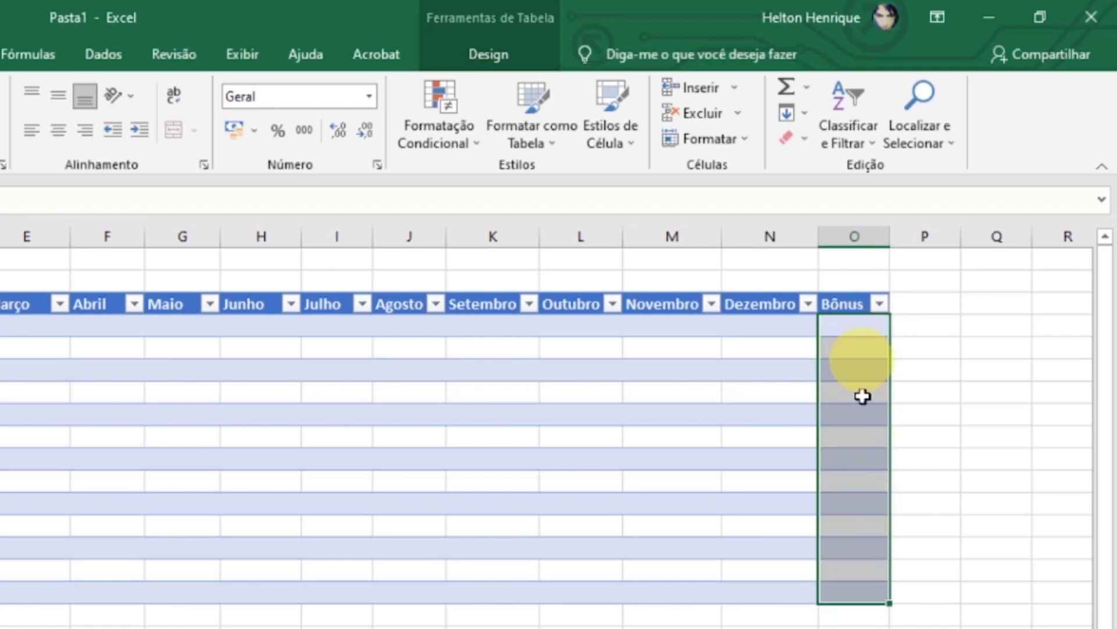
left_click(918, 325)
left_click(870, 327)
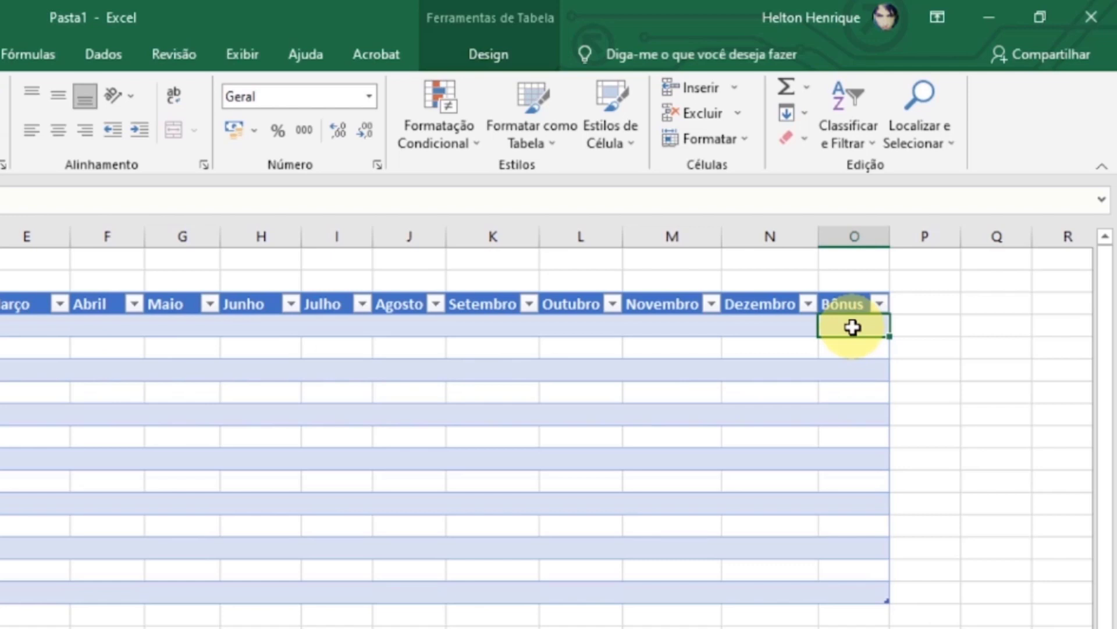
- Open data validation for the Bônus cells O4:O16 and set the allowed type to Lista
left_click_drag(852, 327, 875, 594)
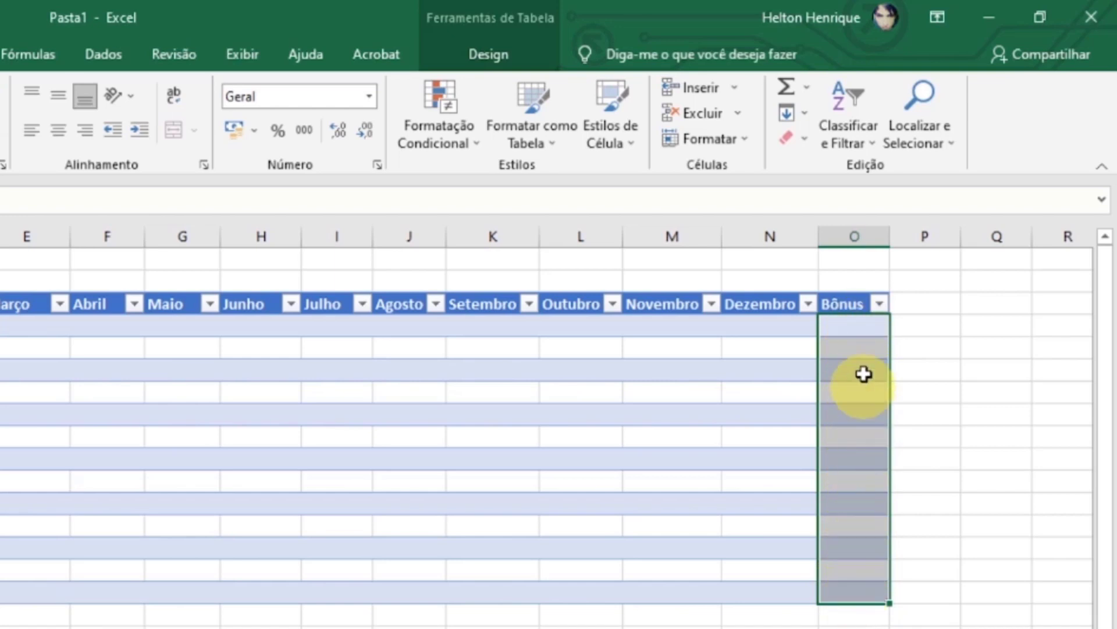
left_click(100, 56)
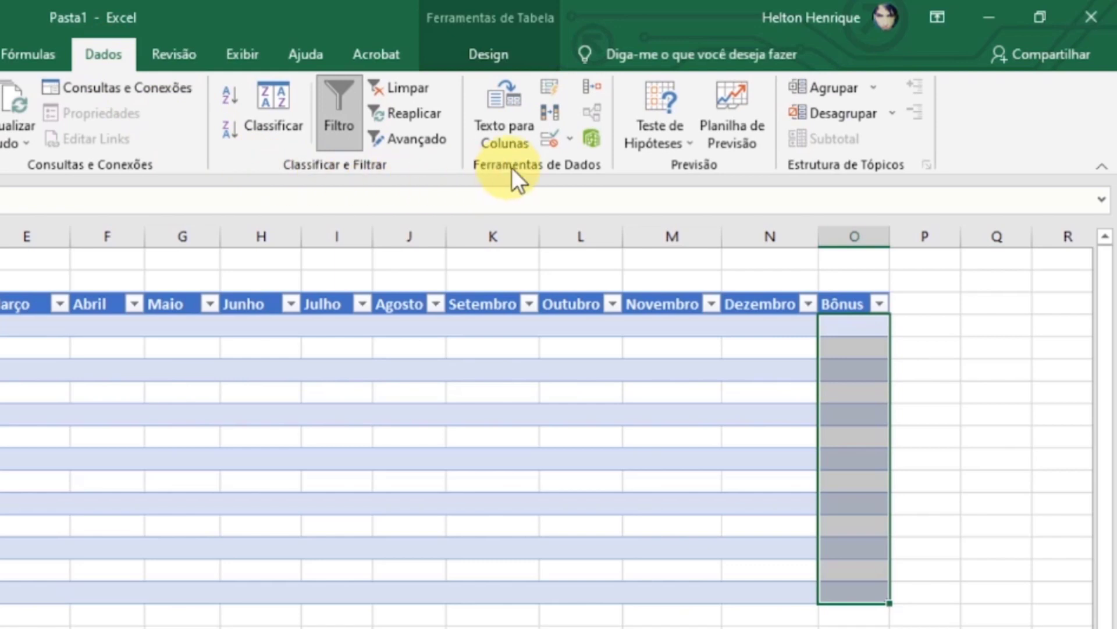
left_click(547, 140)
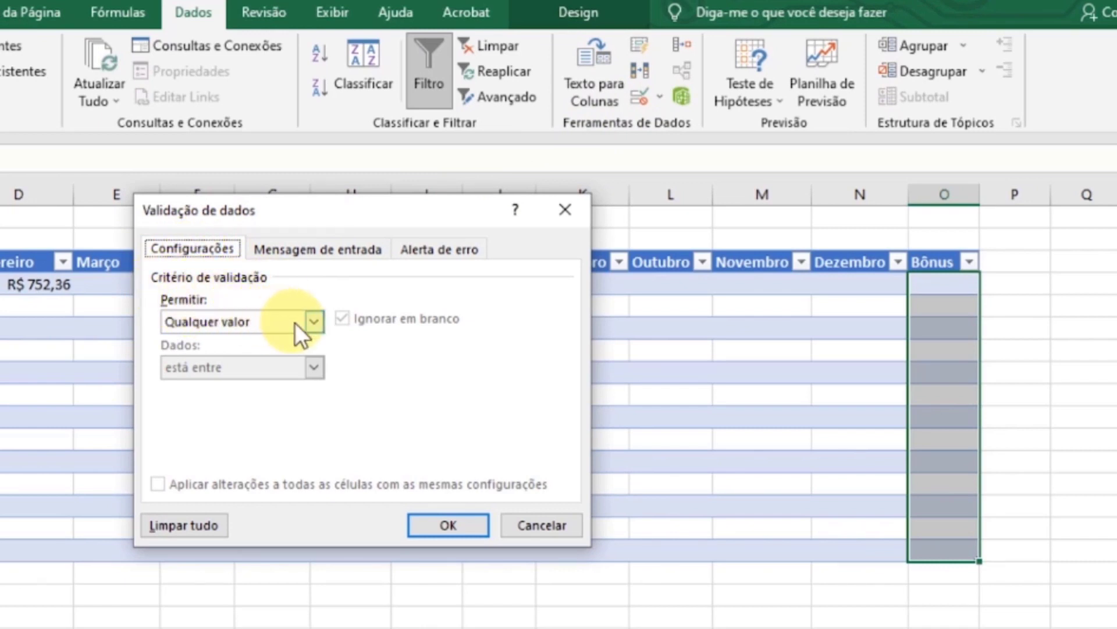
left_click(315, 322)
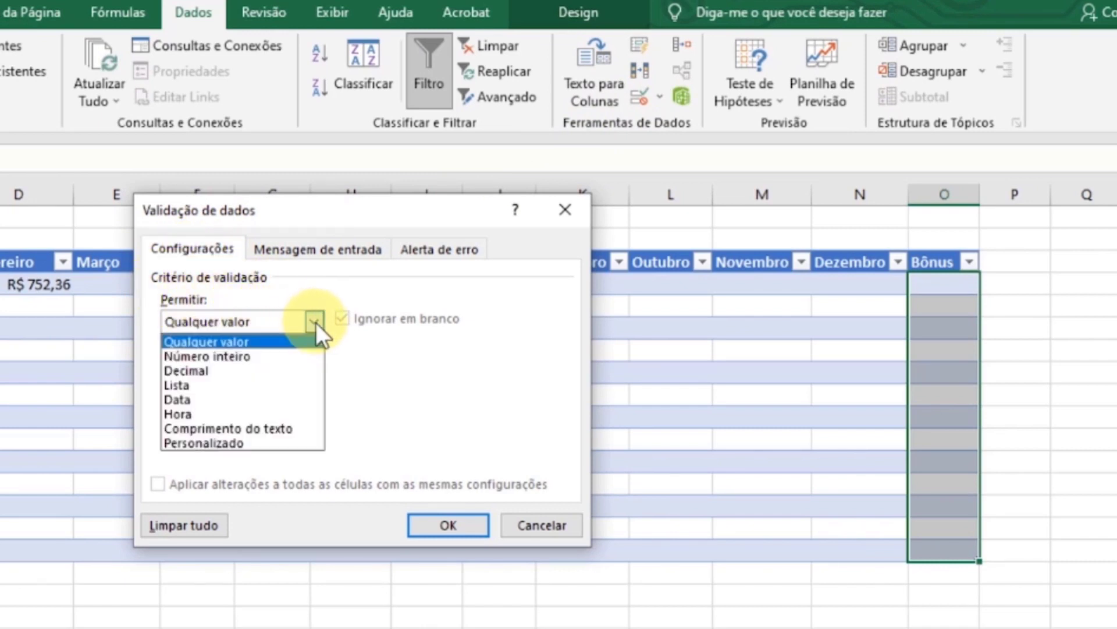
left_click(246, 384)
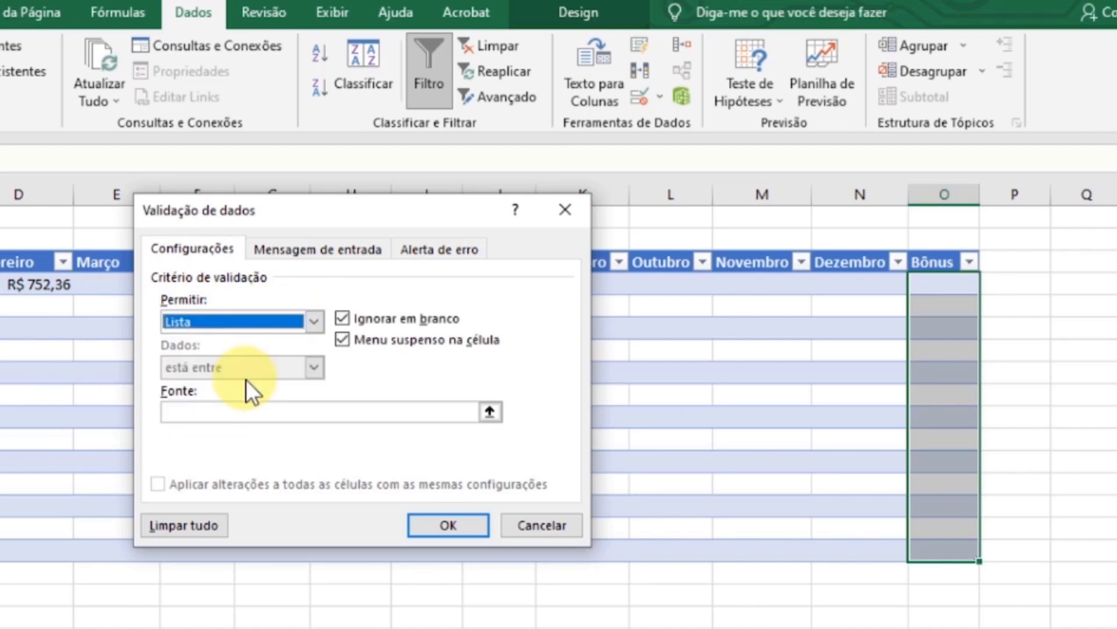
- Set the list source to "Dinheiro;3 Dias;2 Dias;1 Dia" and apply the validation
left_click(212, 413)
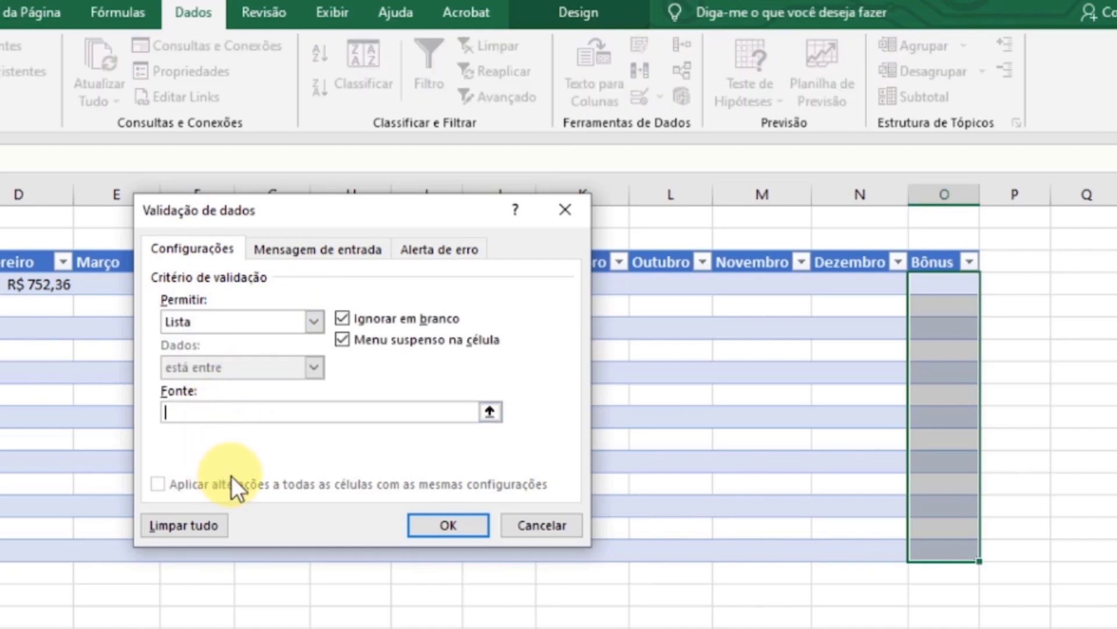
type("Dinheiro;3")
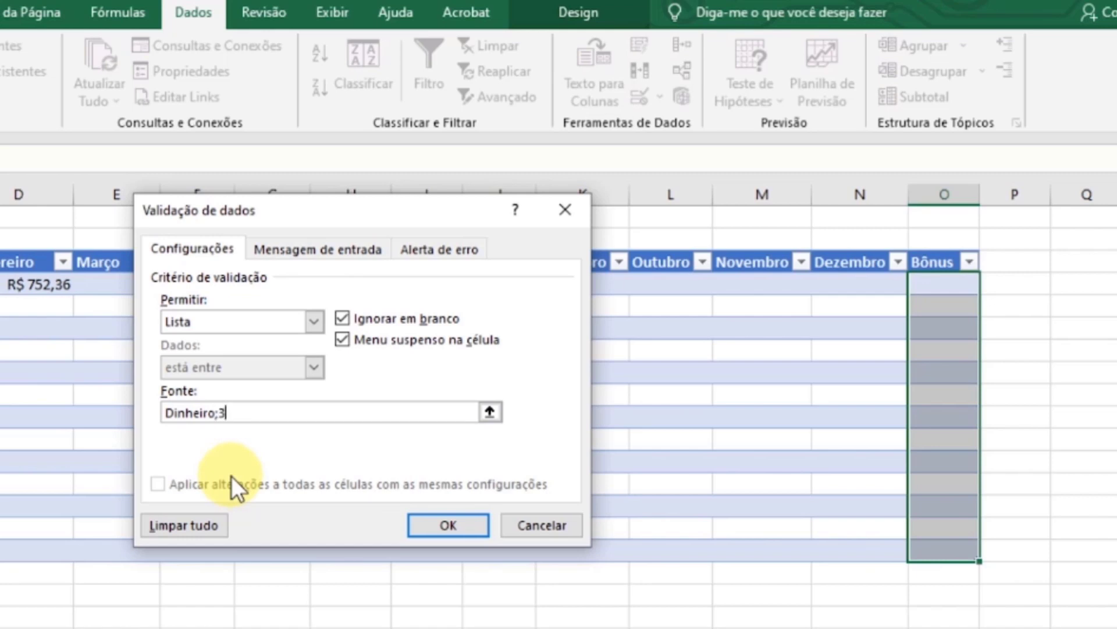
type(" Dias;2 Dias;")
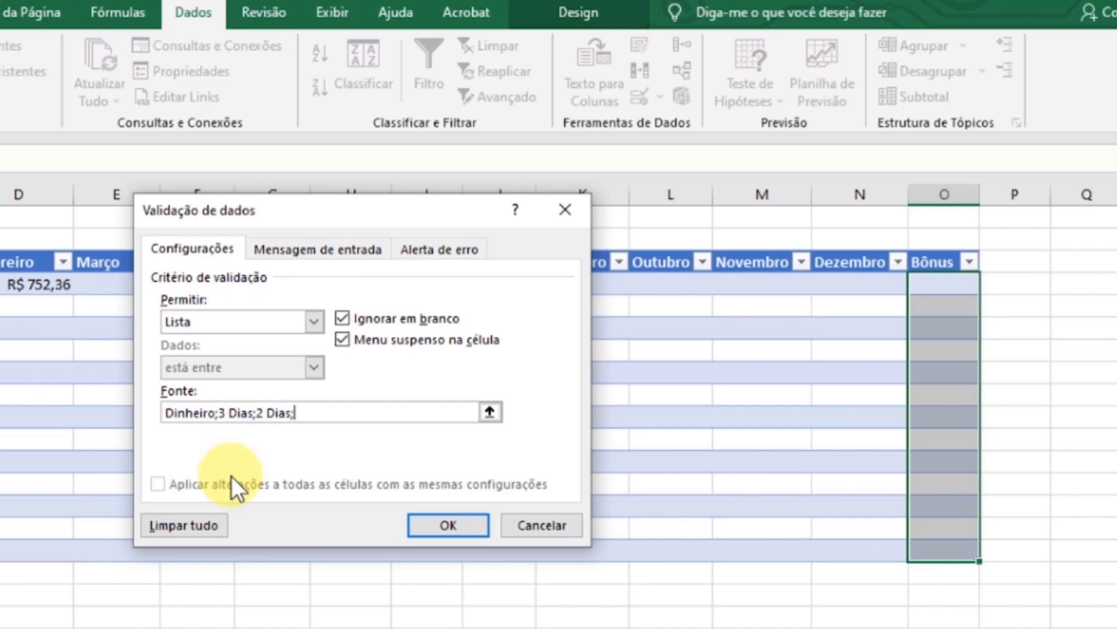
type("1 Dia")
left_click(449, 527)
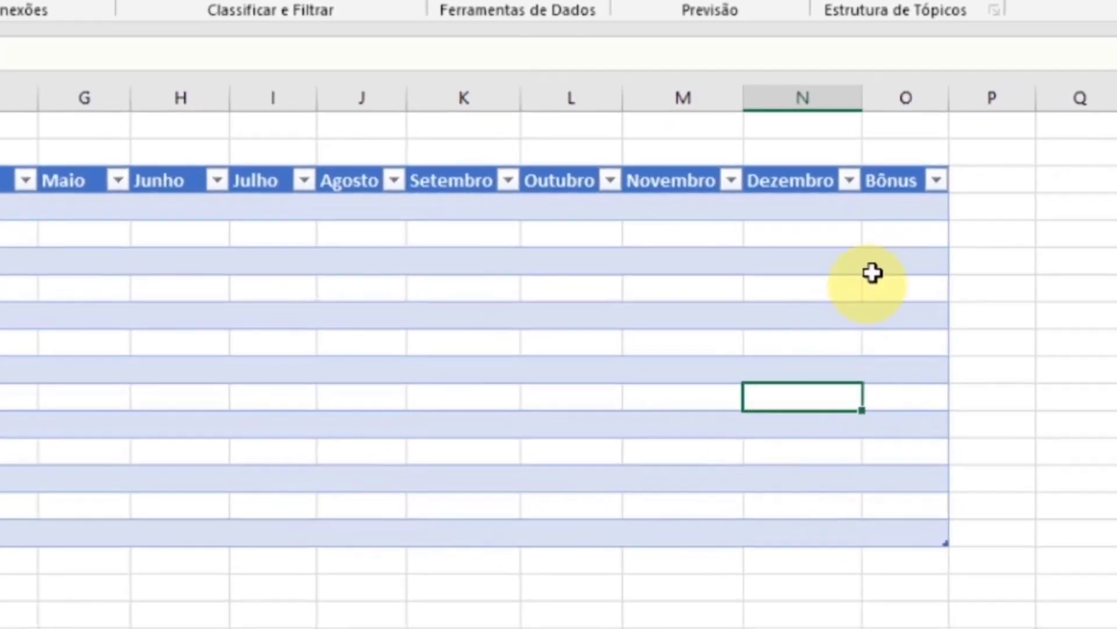
- Check several cells of the Bônus column for the in-cell drop-down list
left_click(944, 284)
left_click(920, 231)
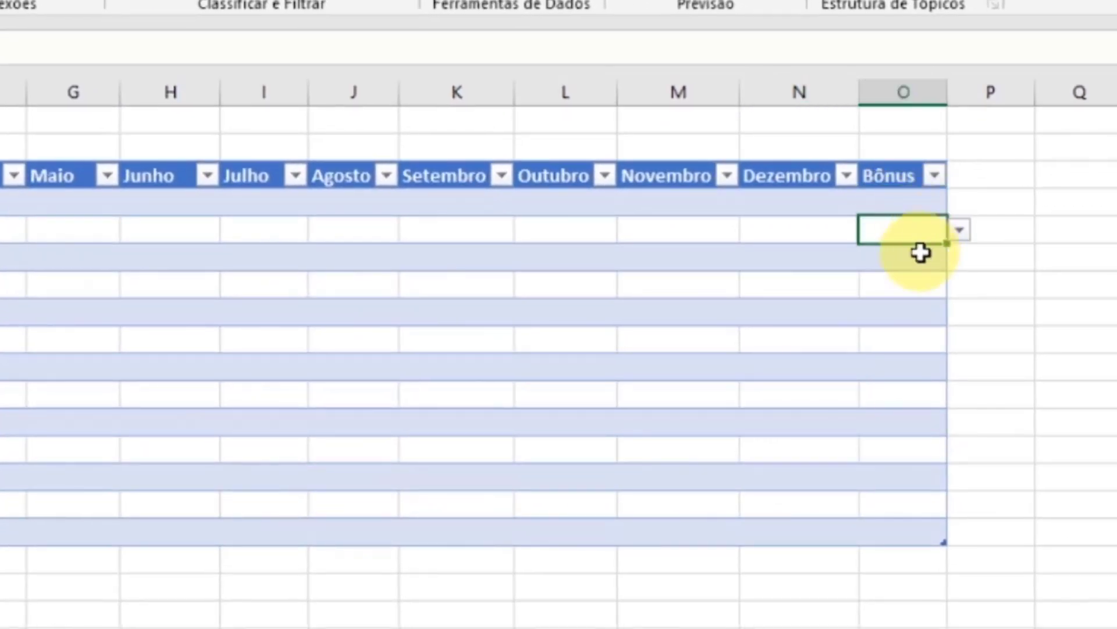
left_click(920, 255)
left_click(926, 286)
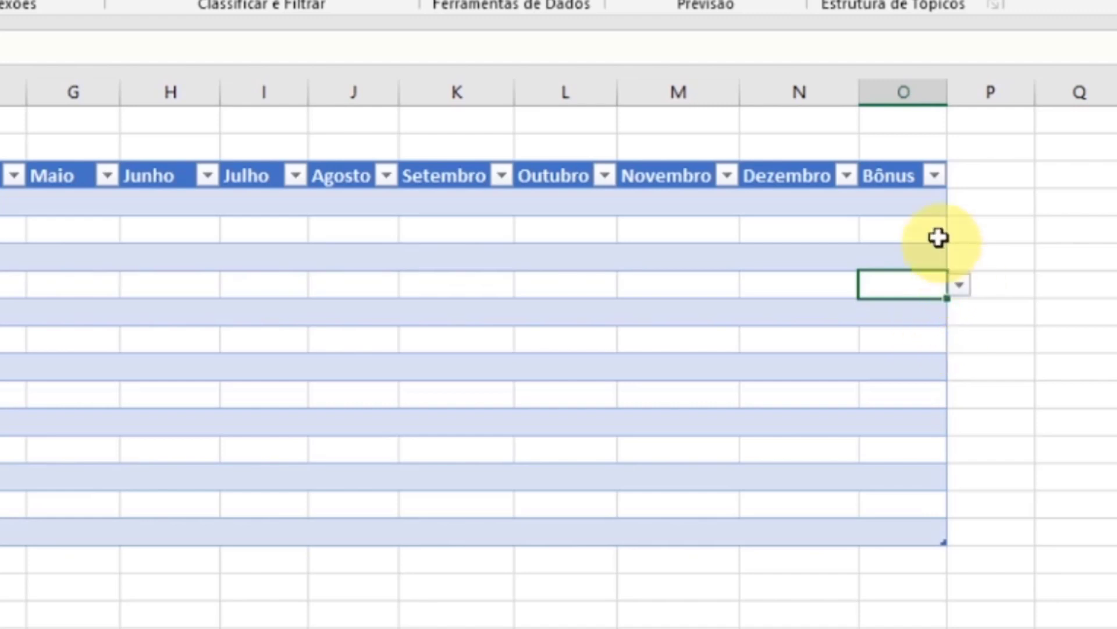
- Choose Dinheiro for the first Bônus cell, O4, and 3 Dias for cell O8 from their validation lists
left_click(914, 210)
left_click(960, 203)
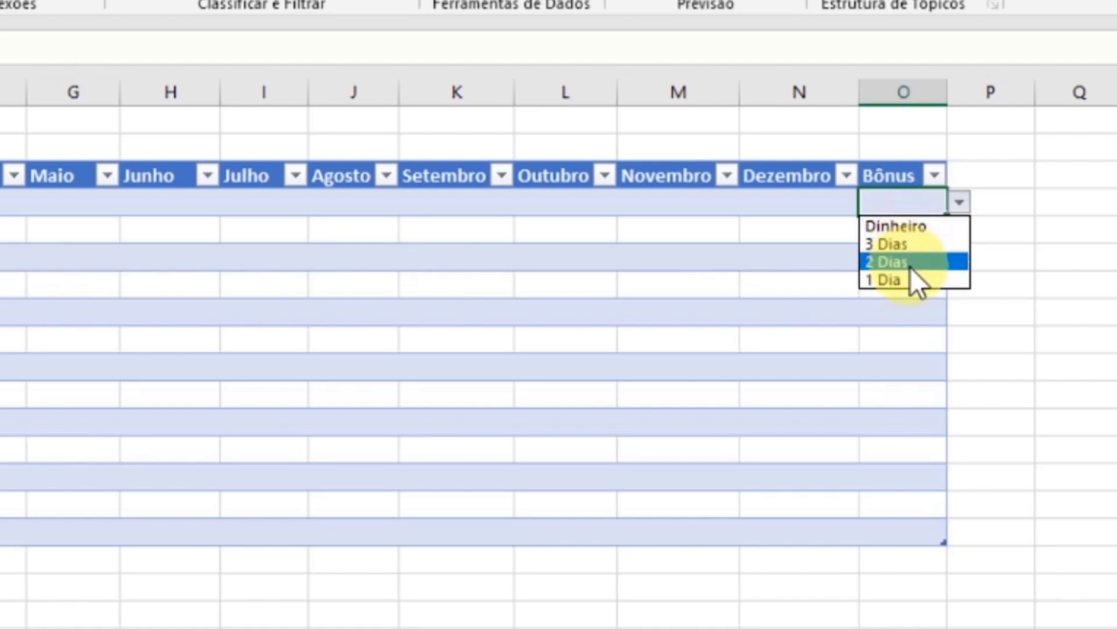
left_click(907, 230)
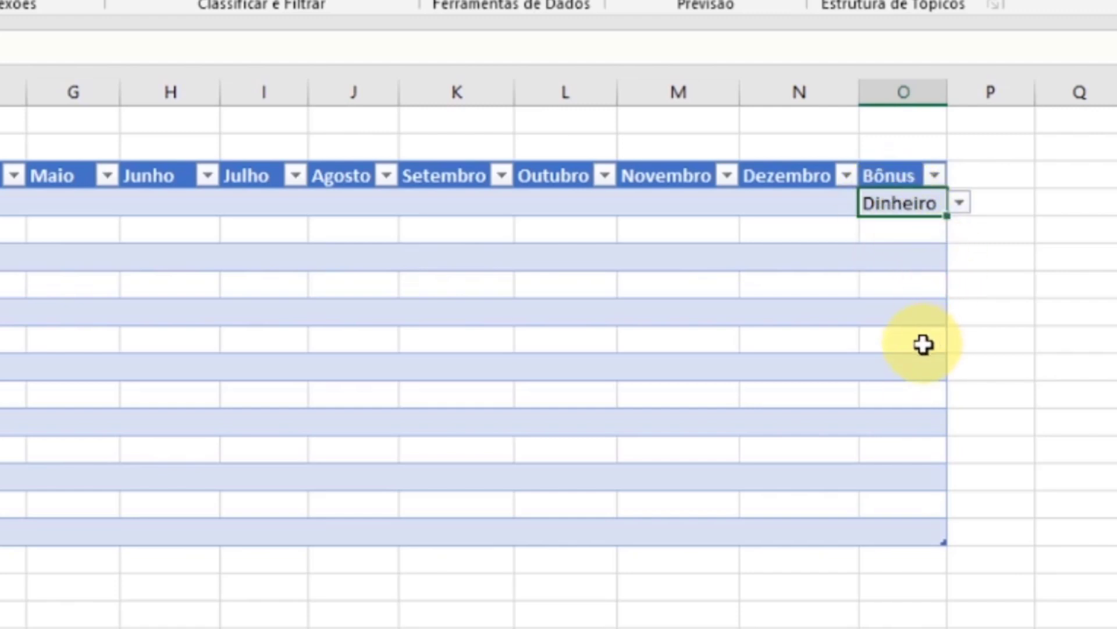
left_click(890, 313)
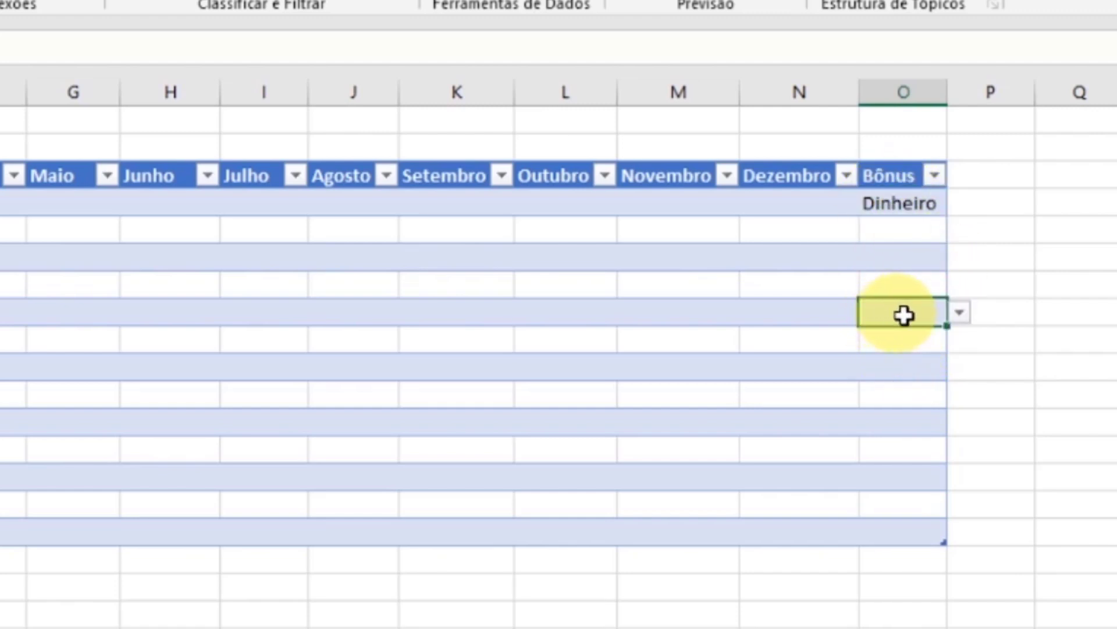
left_click(960, 314)
left_click(924, 355)
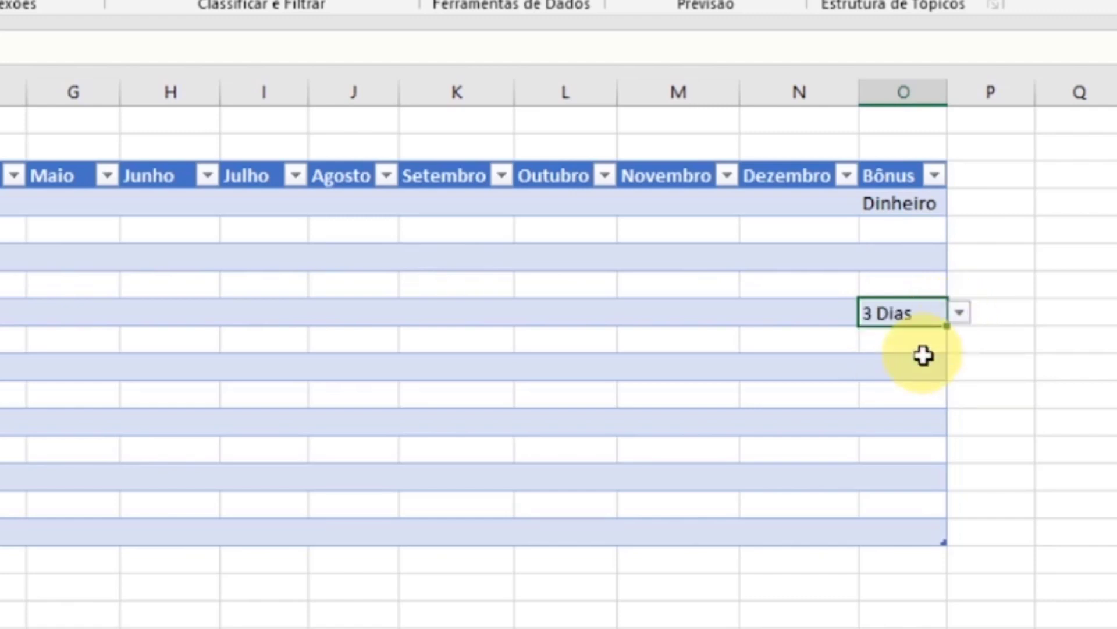
- Pick 2 Dias for Bônus cell O11 and 1 Dia for cell O13 from their validation lists
left_click(894, 394)
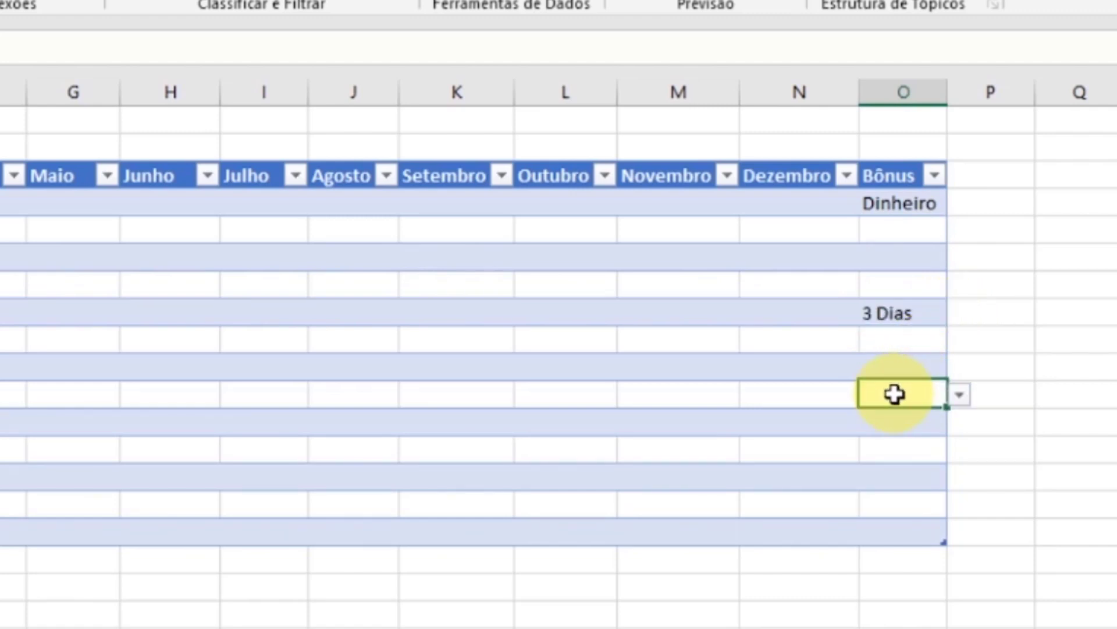
left_click(960, 396)
left_click(915, 452)
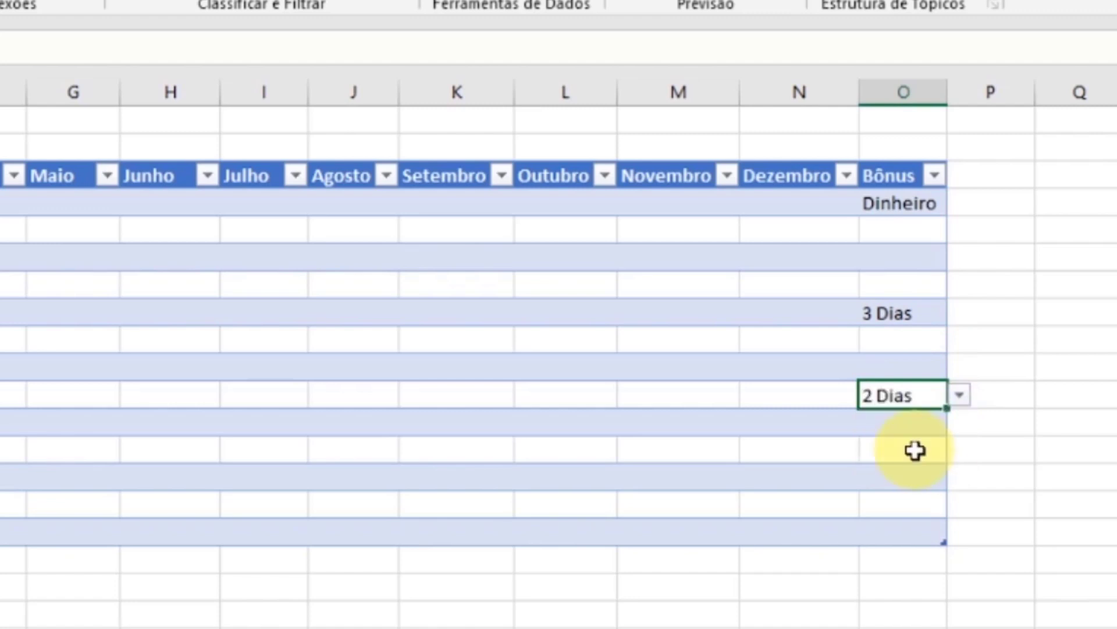
left_click(907, 457)
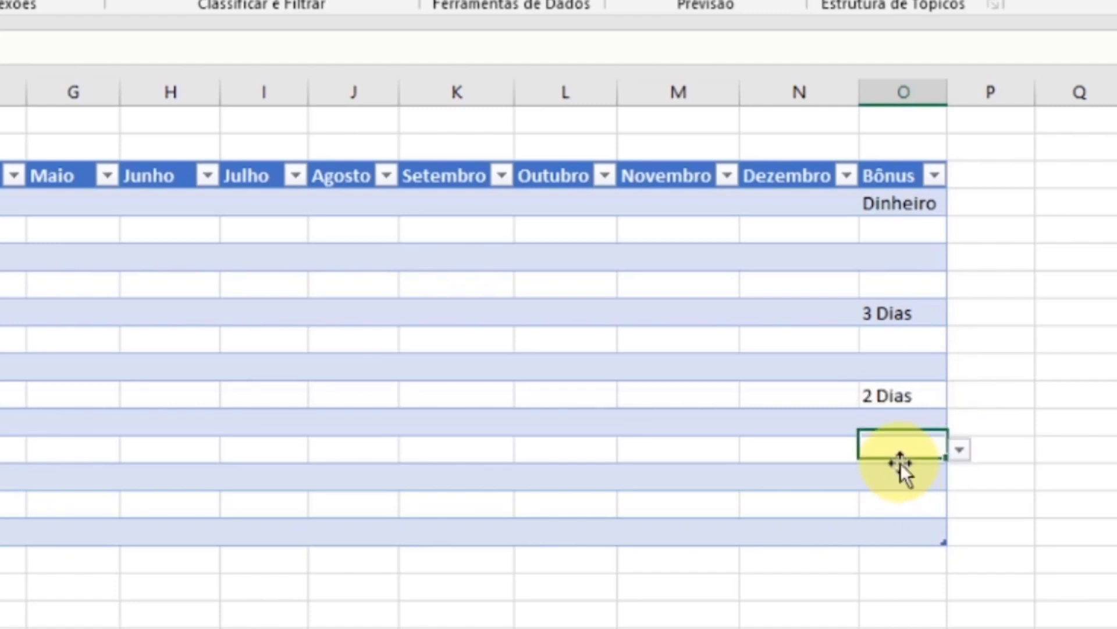
left_click(961, 451)
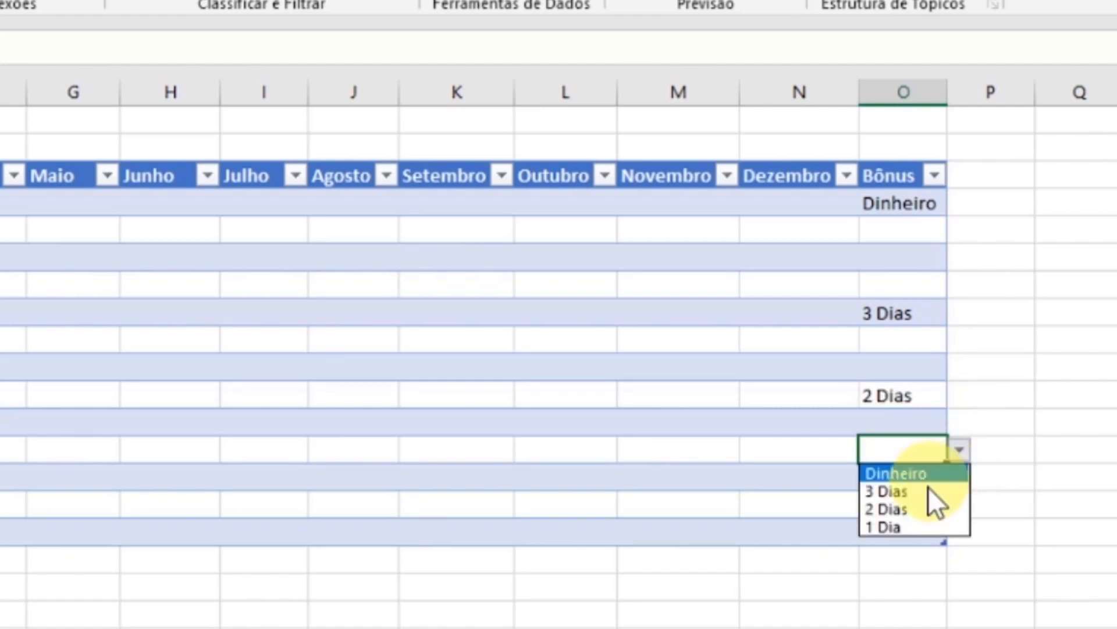
left_click(906, 525)
left_click(901, 511)
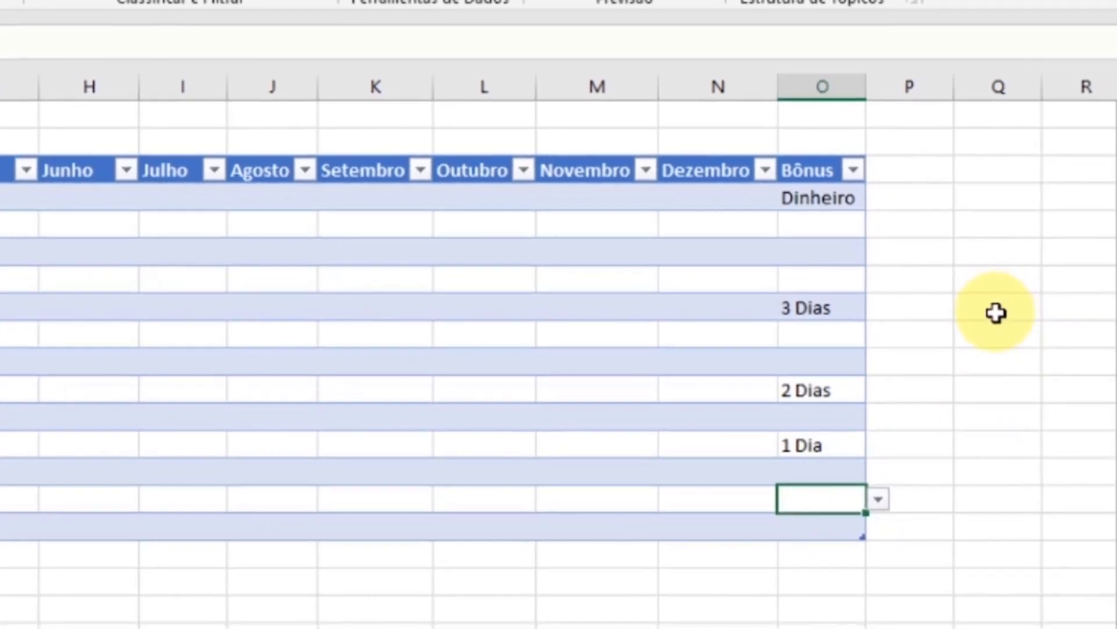
- Enter the bonus options Dinheiro, 3 Dias, 2 Dias and 1 Dia in cells Q8 to Q11 beside the table
left_click(1080, 315)
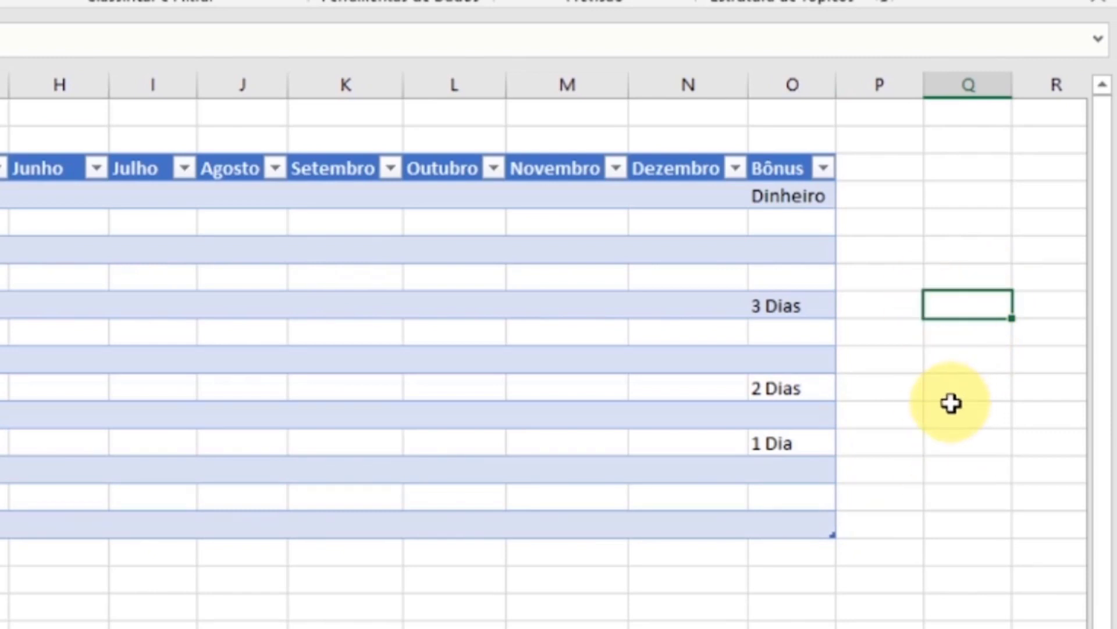
type("Dinheiro")
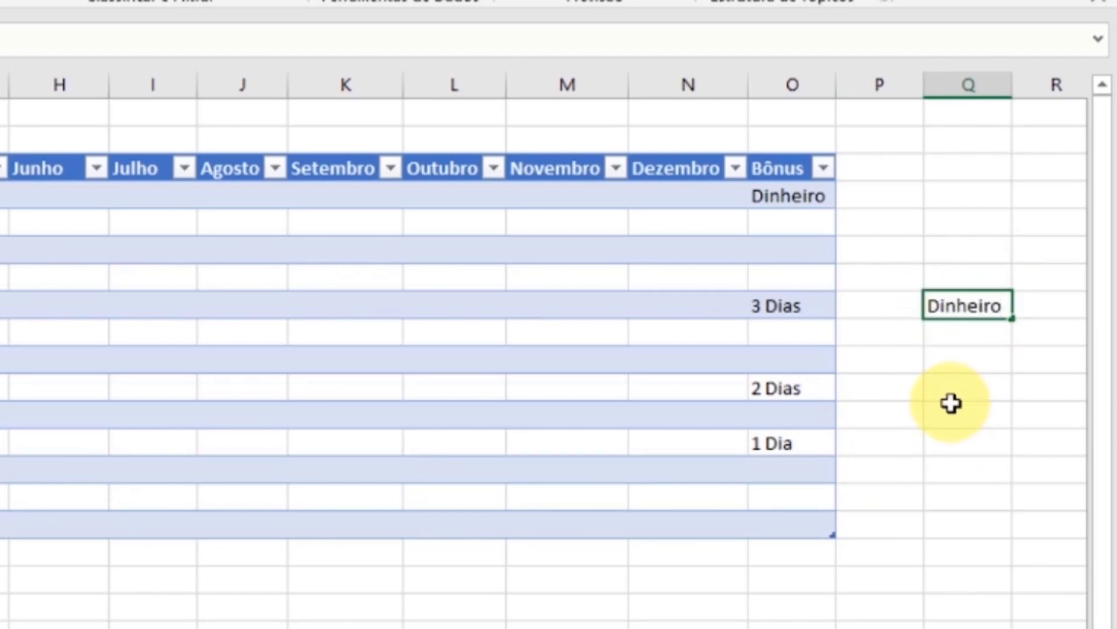
key("Return")
key("Right")
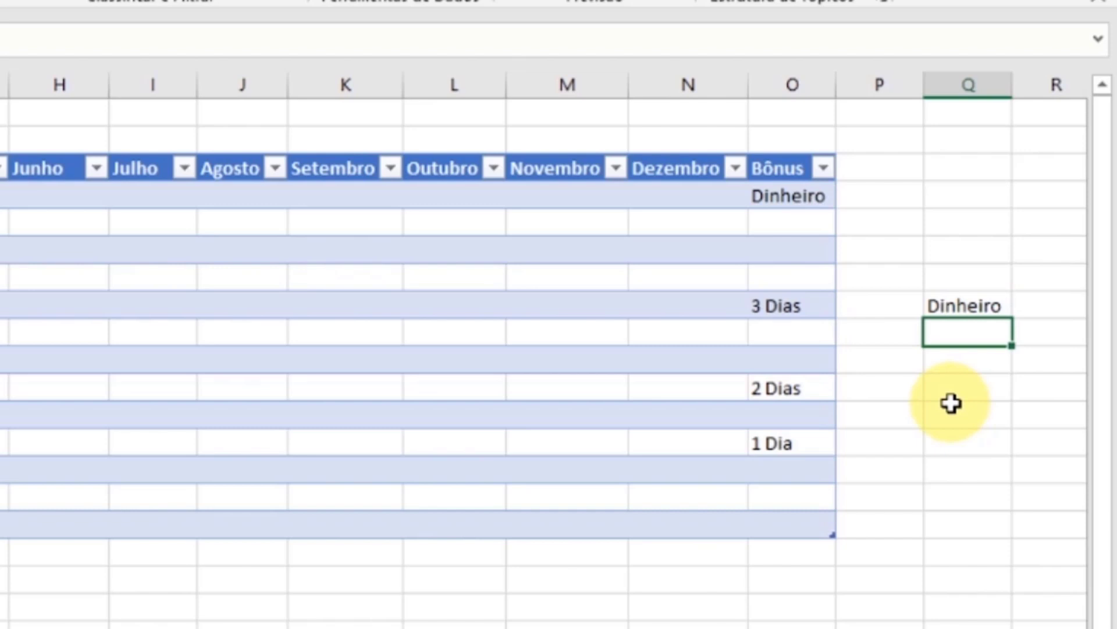
type("3 Dias")
key("Return")
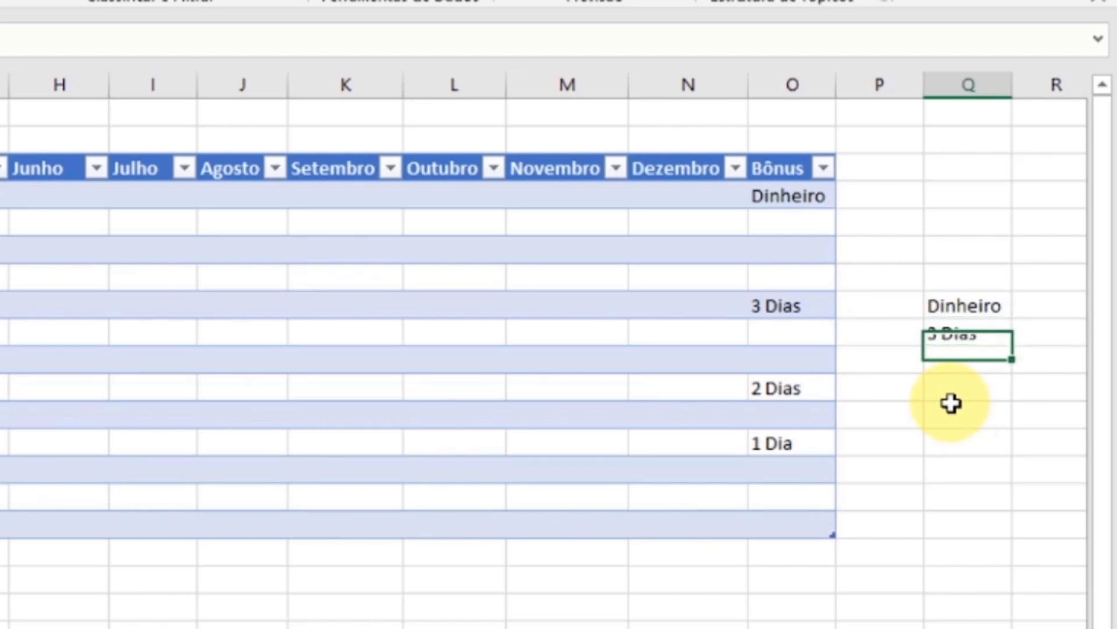
type("2 Dias")
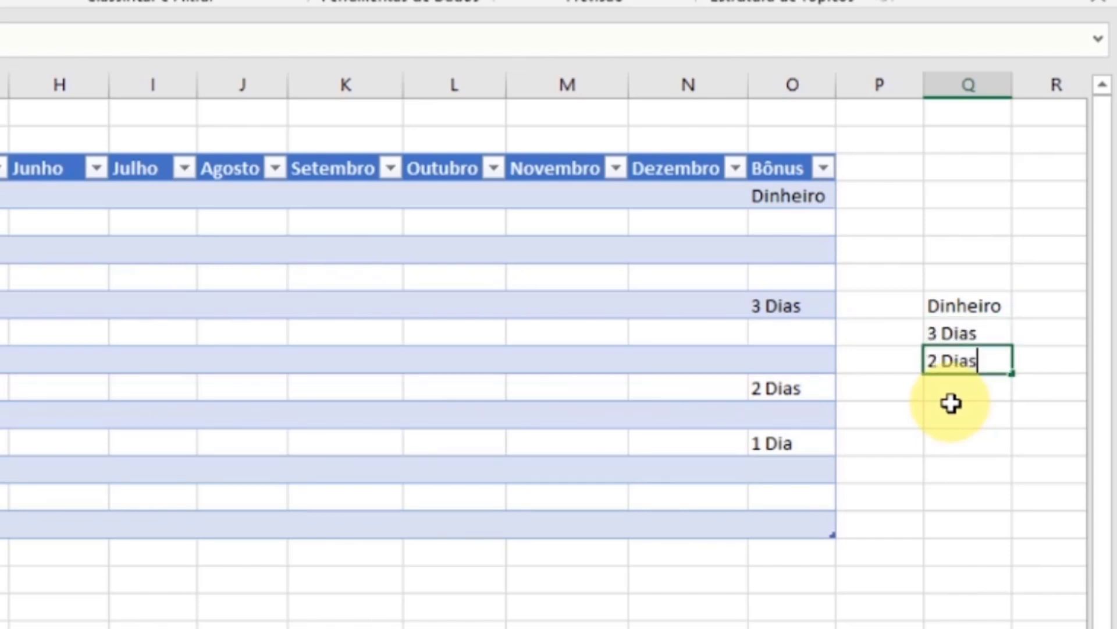
key("Return")
type("1 D")
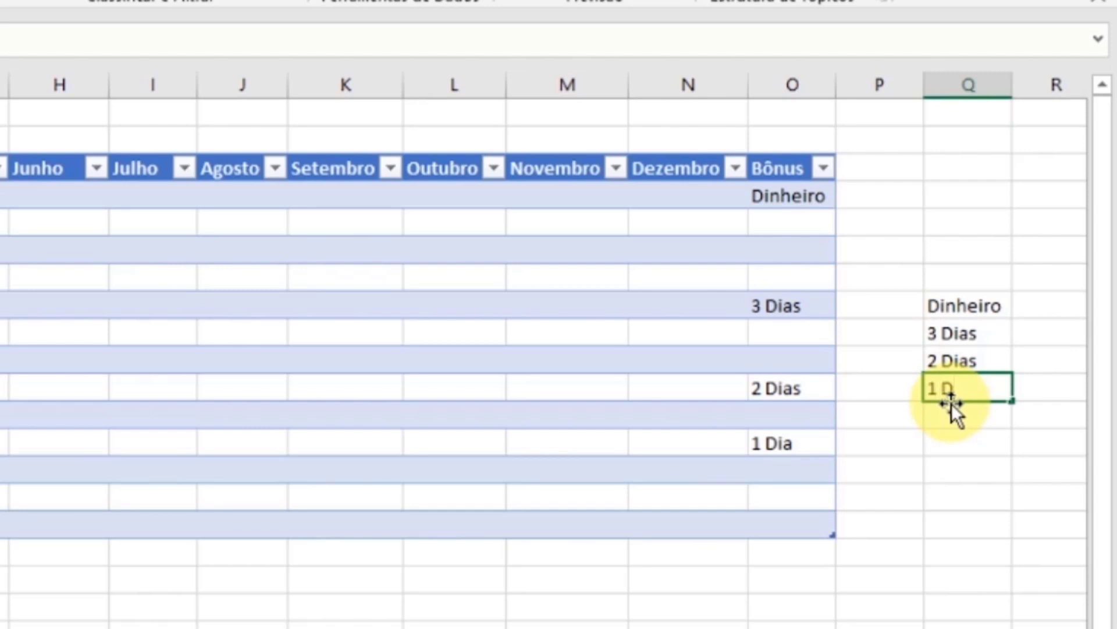
type("ia")
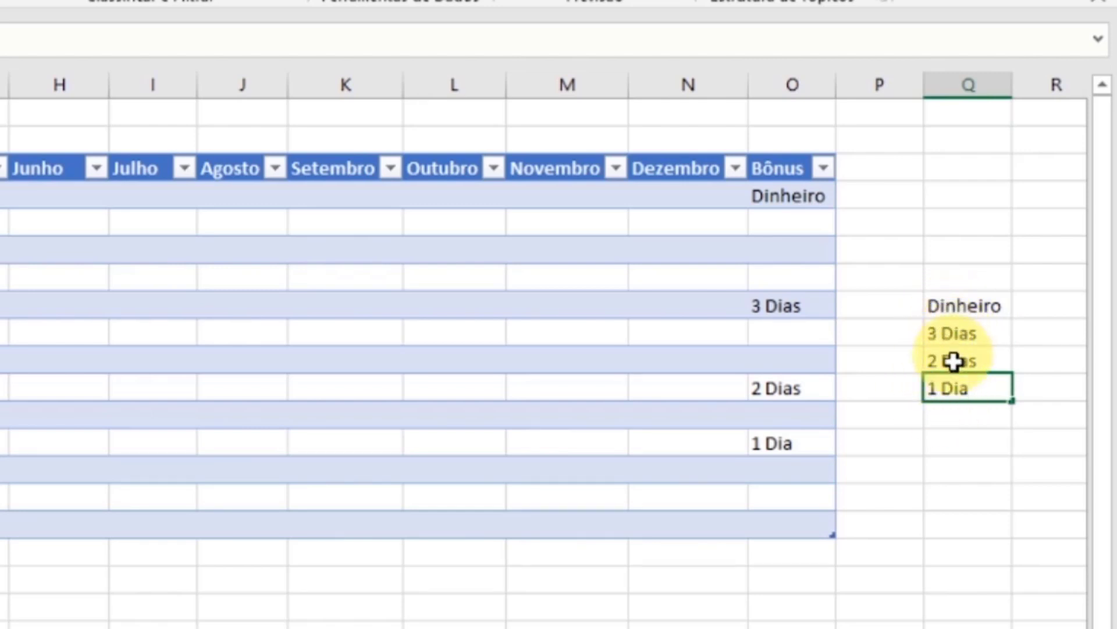
left_click(980, 339)
- Open data validation for the Bônus cells O4:O16 and clear the list source
left_click(785, 194)
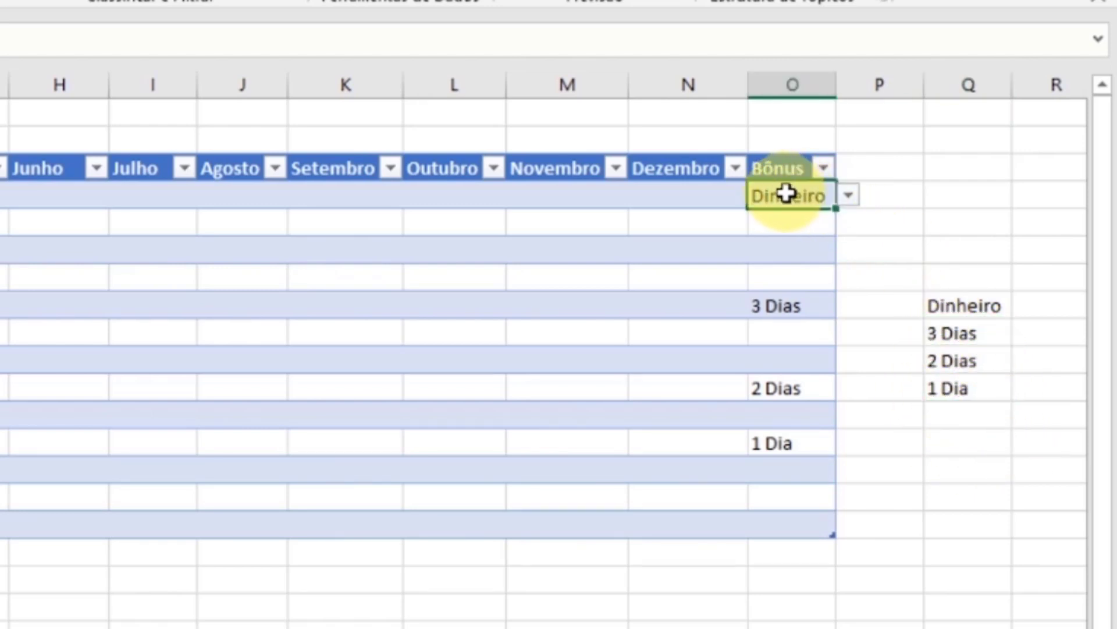
left_click_drag(786, 194, 780, 526)
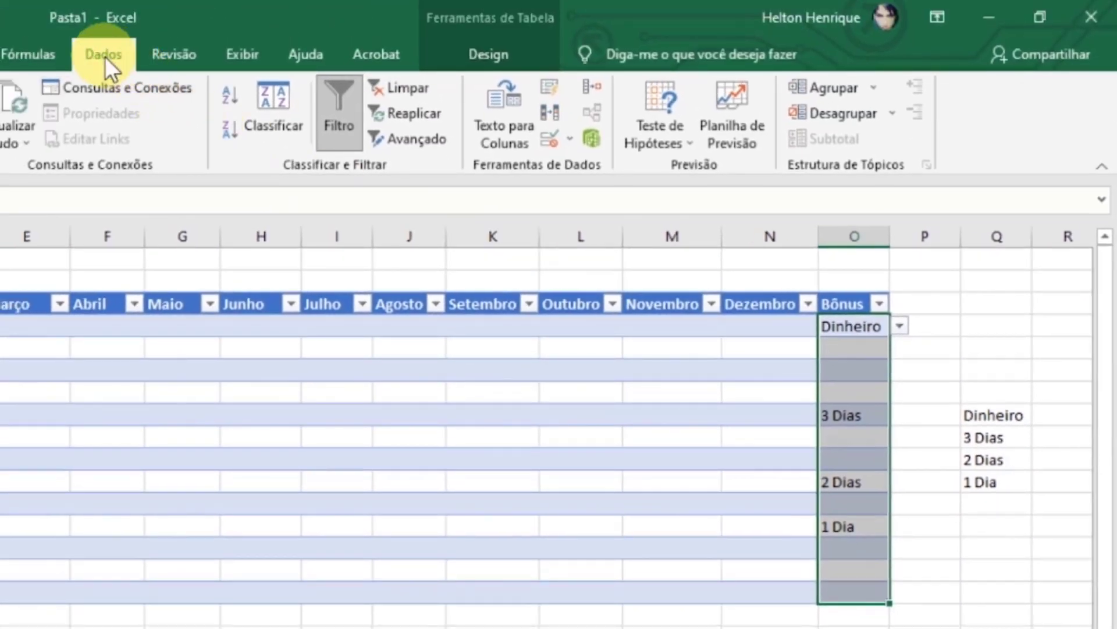
left_click(552, 136)
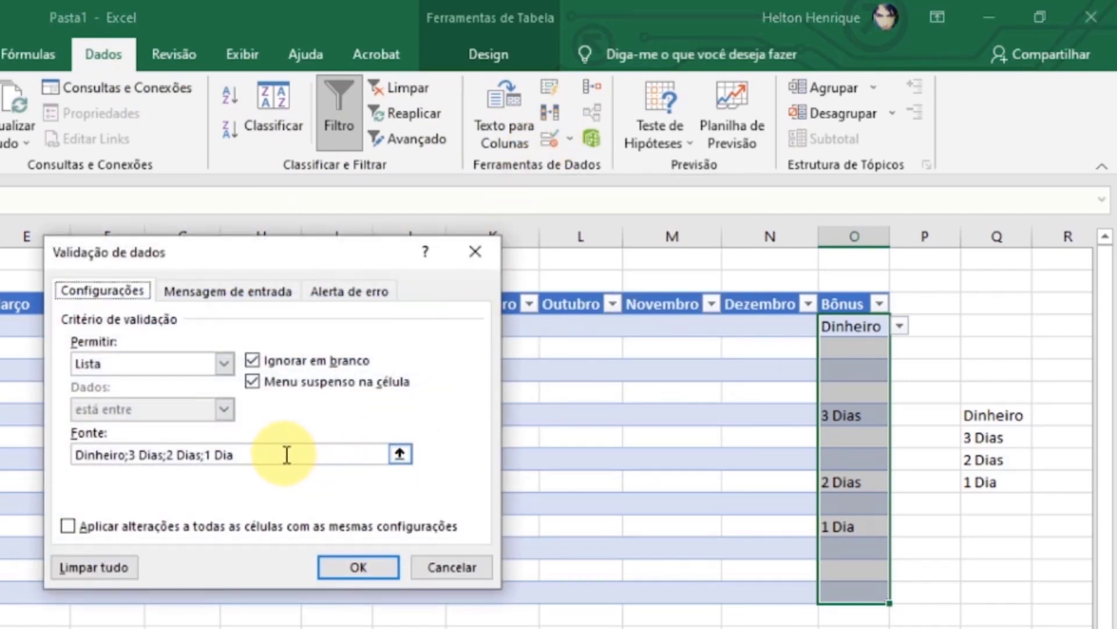
left_click_drag(299, 454, 69, 455)
key("BackSpace")
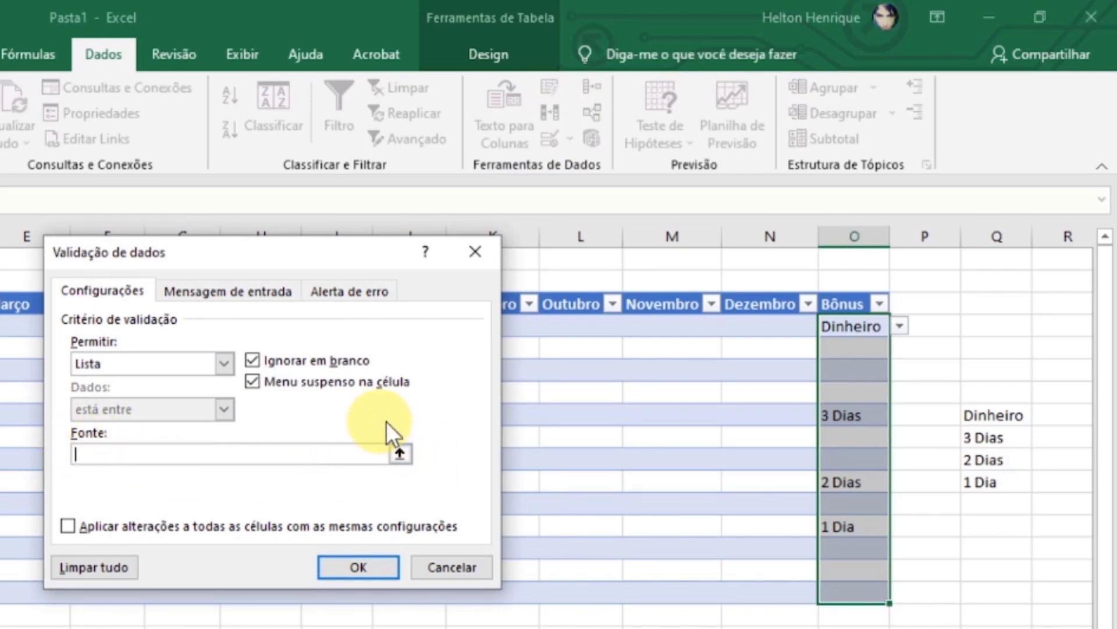
- Set the validation list source to the range =$Q$8:$Q$11 and apply it
left_click(399, 454)
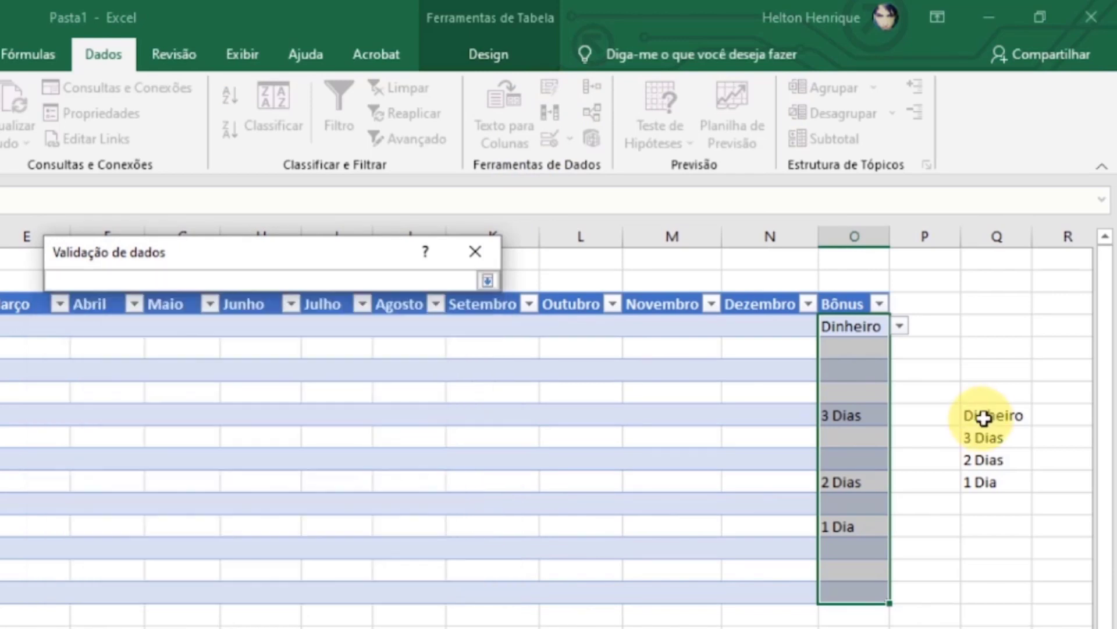
left_click_drag(987, 417, 993, 482)
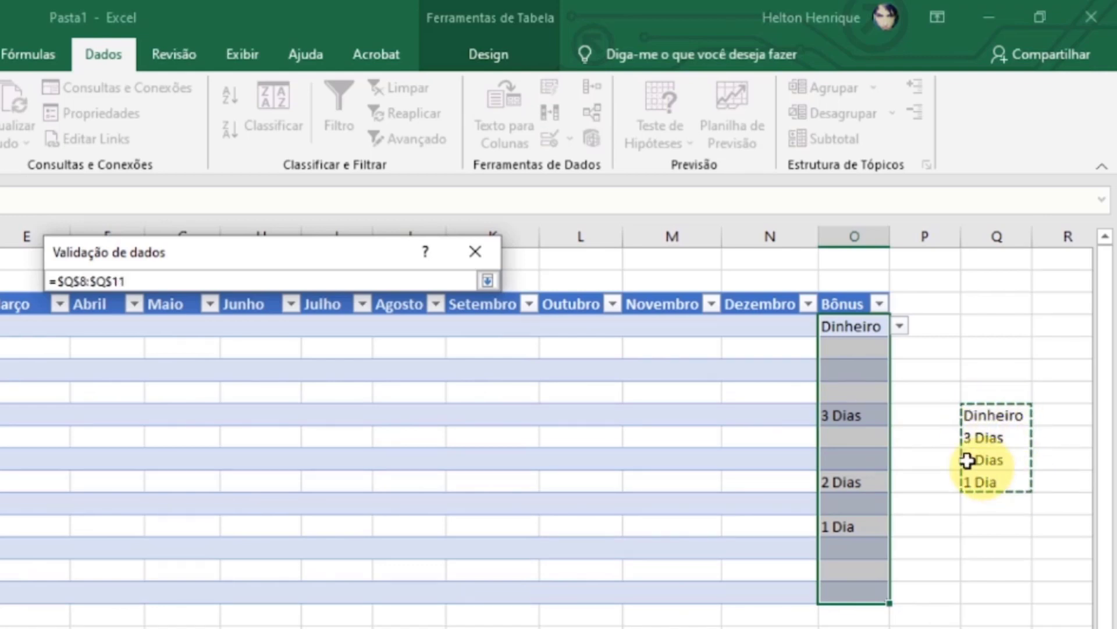
left_click(488, 281)
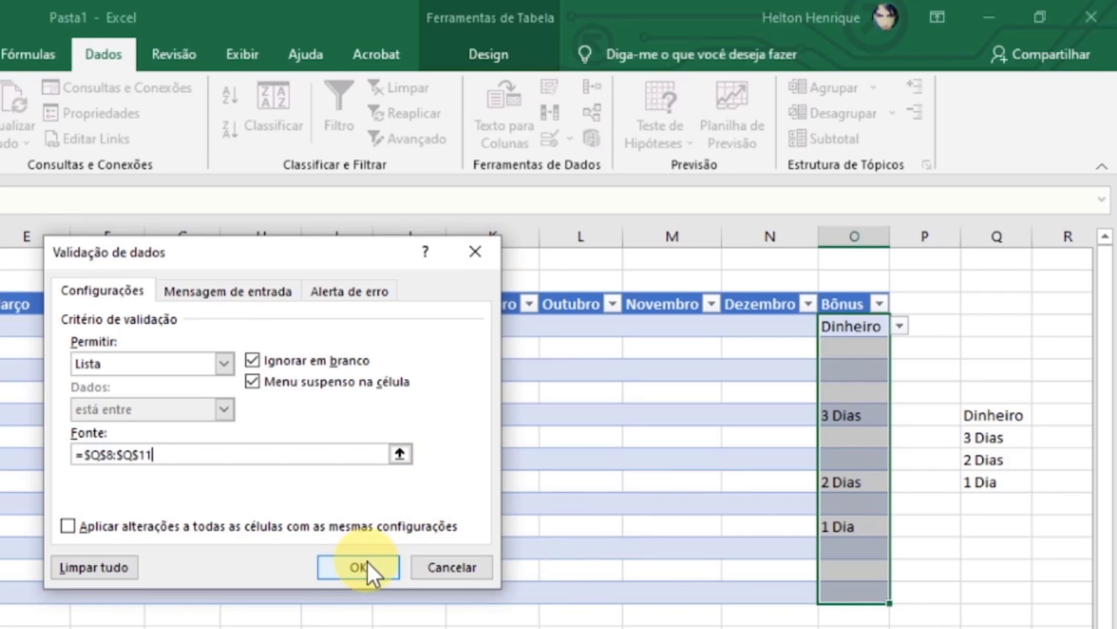
left_click(367, 561)
- Check the options offered in the drop-down list of Bônus cell O5
left_click(880, 357)
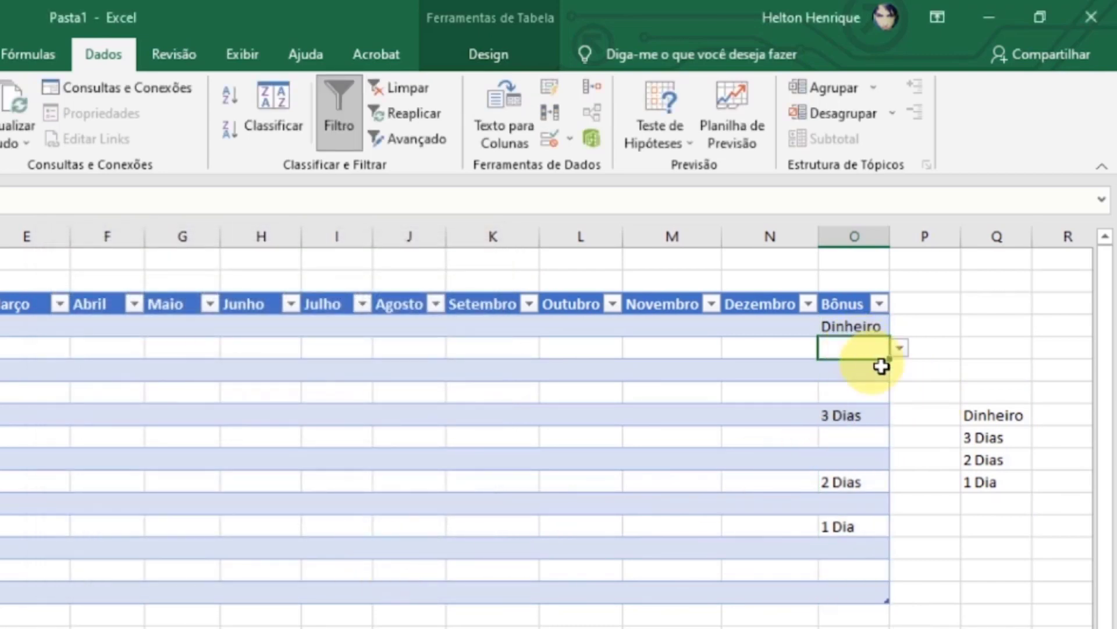
left_click(899, 347)
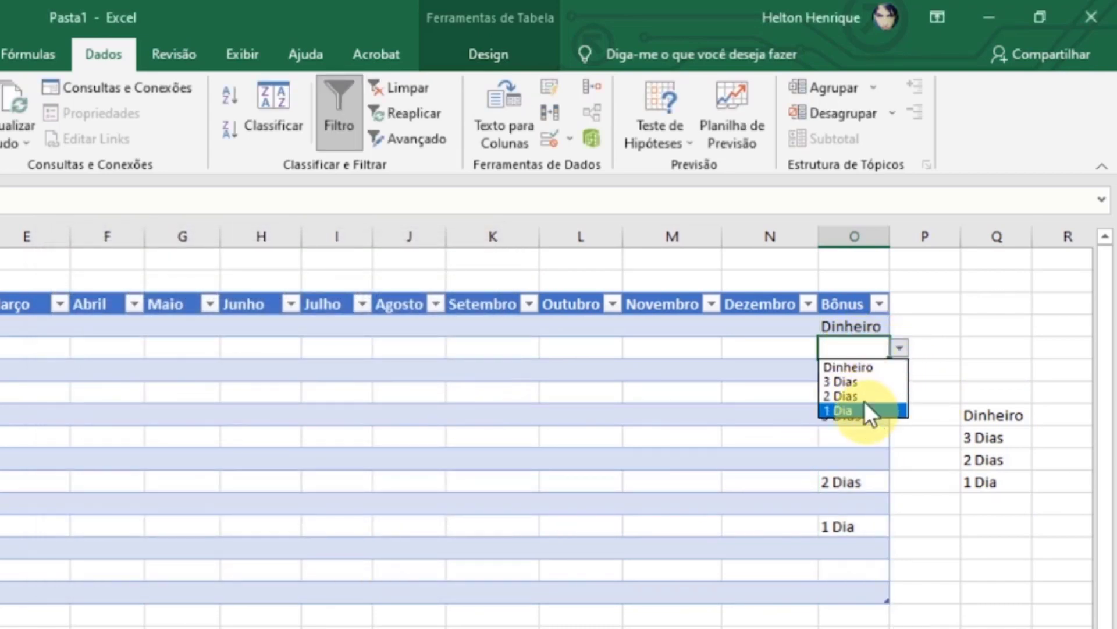
left_click(860, 427)
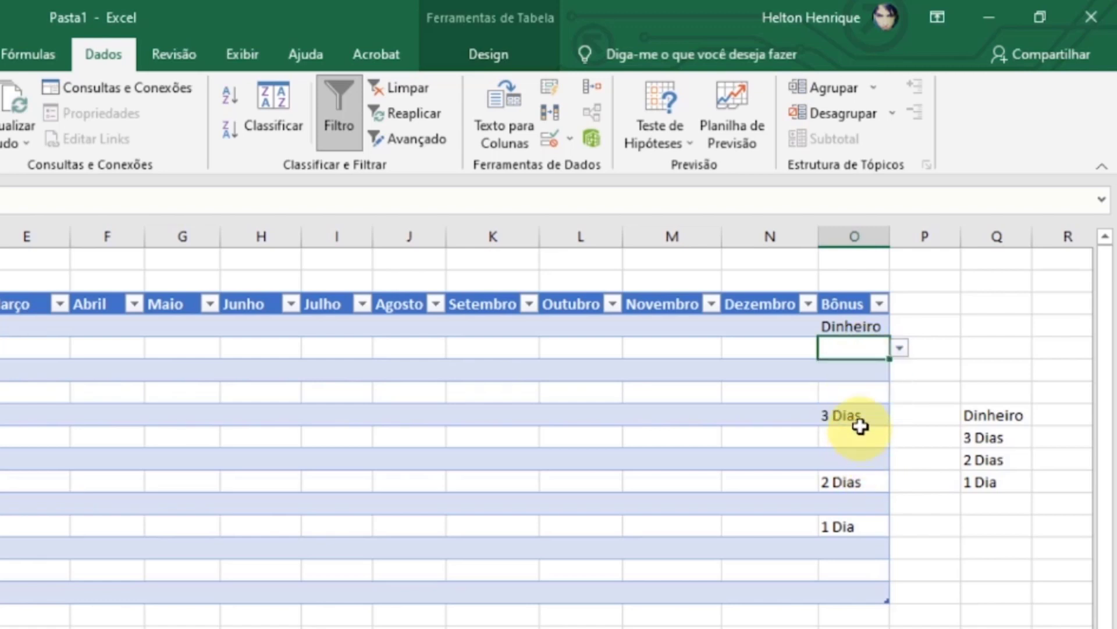
left_click(859, 423)
left_click(855, 347)
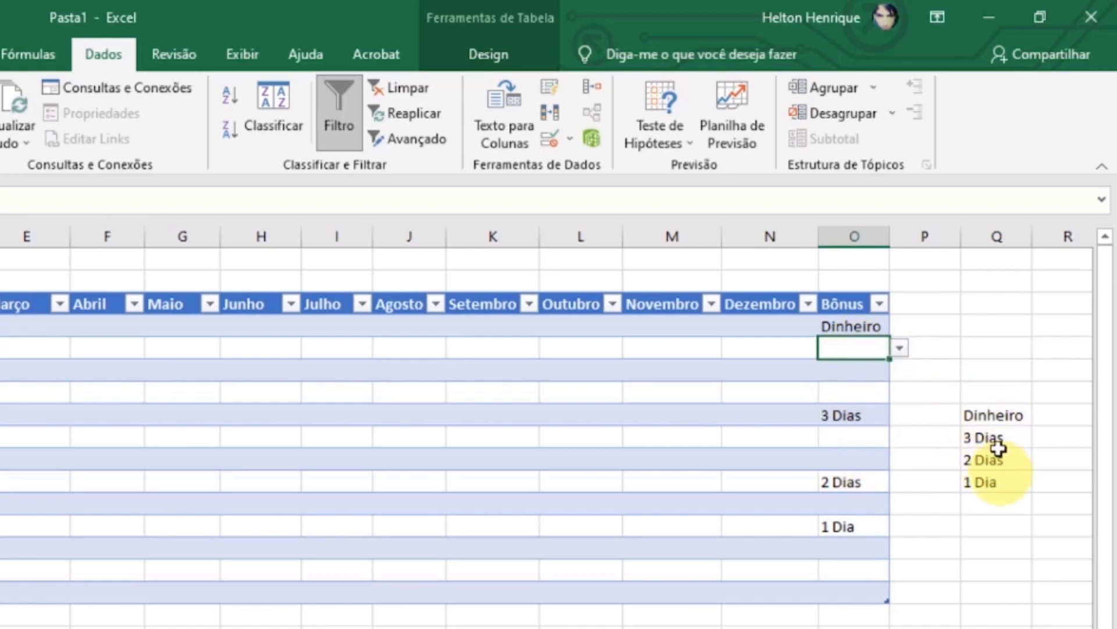
- Replace the last bonus option, in cell Q11, with "Desconto"
left_click(1001, 480)
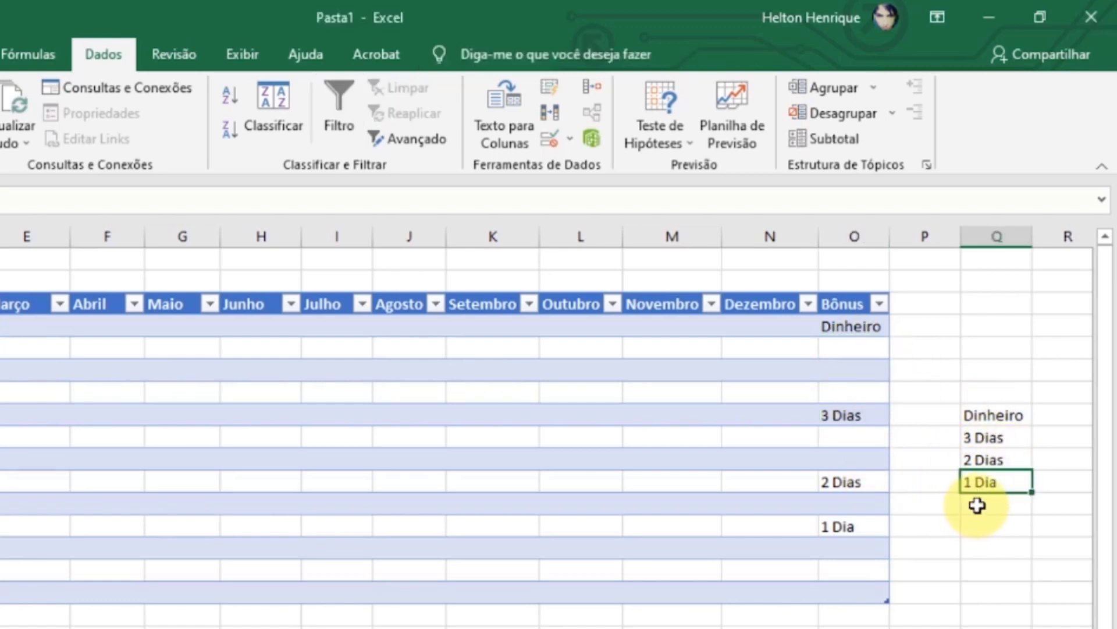
double_click(1001, 481)
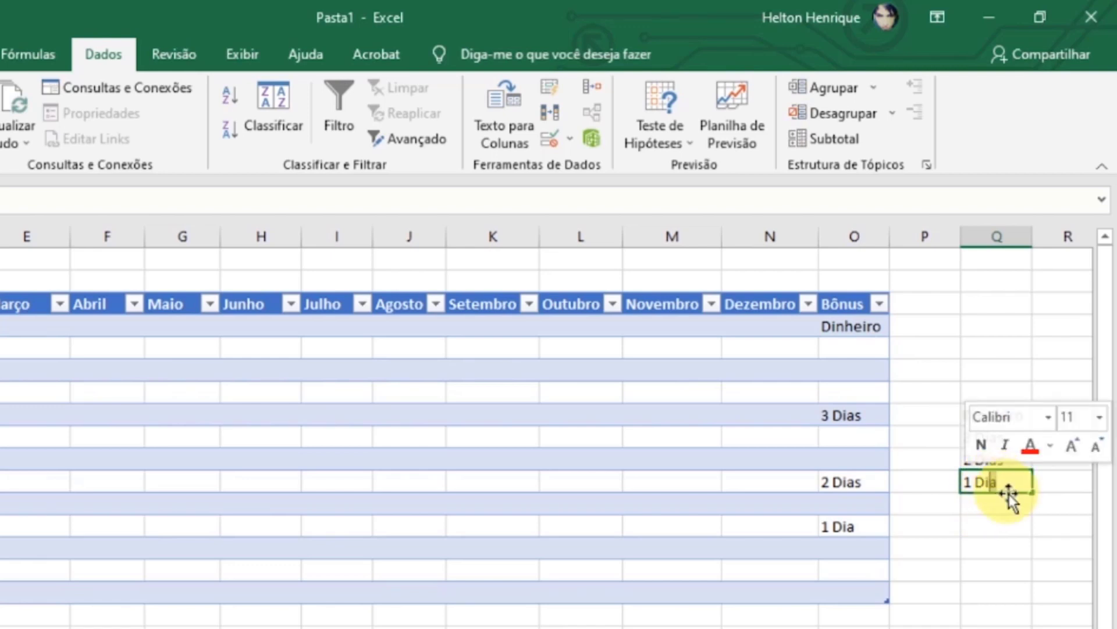
left_click_drag(1008, 483, 911, 494)
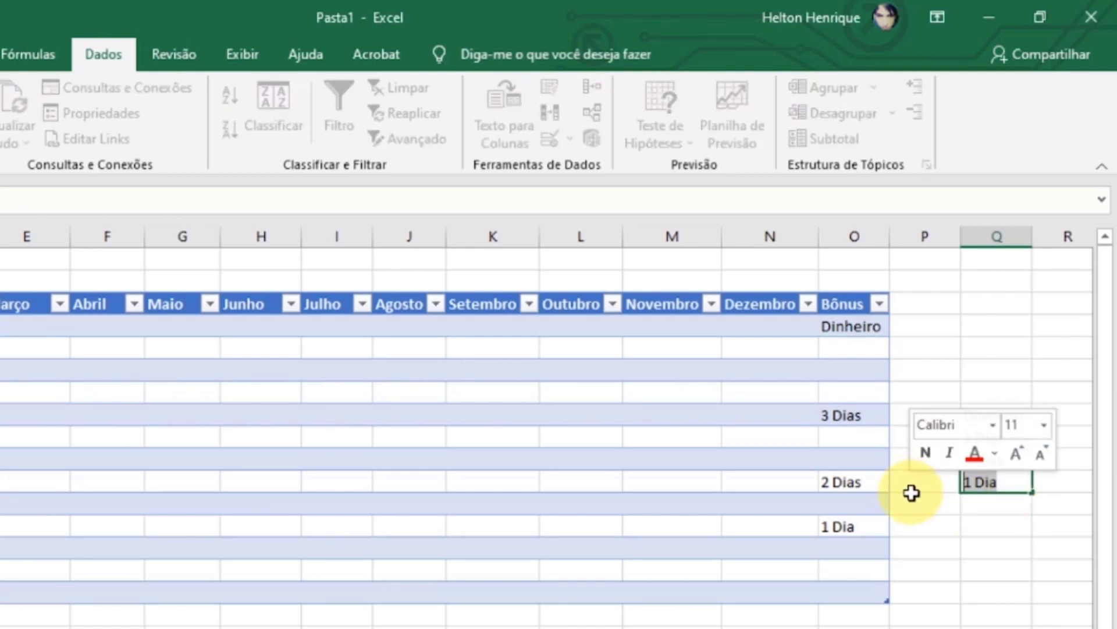
type("Desconto")
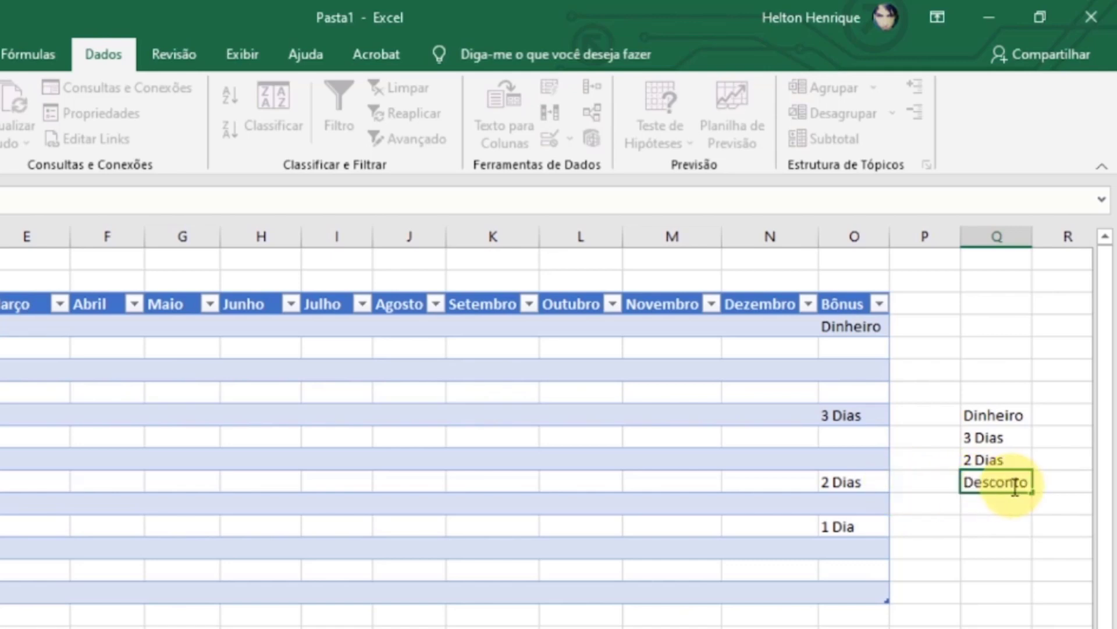
key("Return")
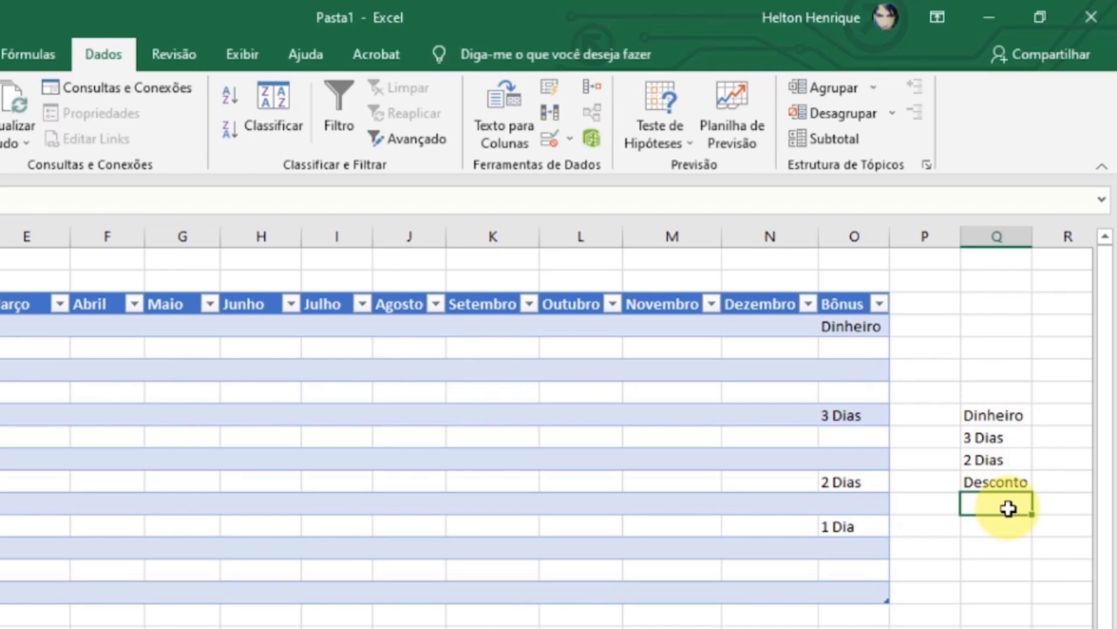
- Check the drop-down list of Bônus cell O5 for the edited option and close it without choosing a value
left_click(873, 349)
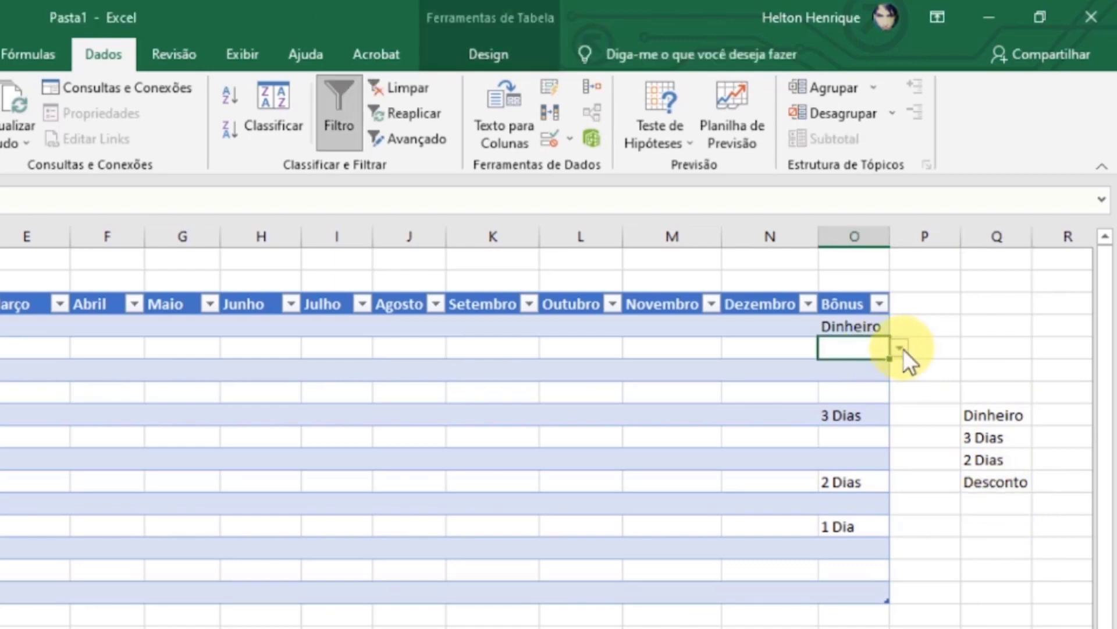
left_click(900, 348)
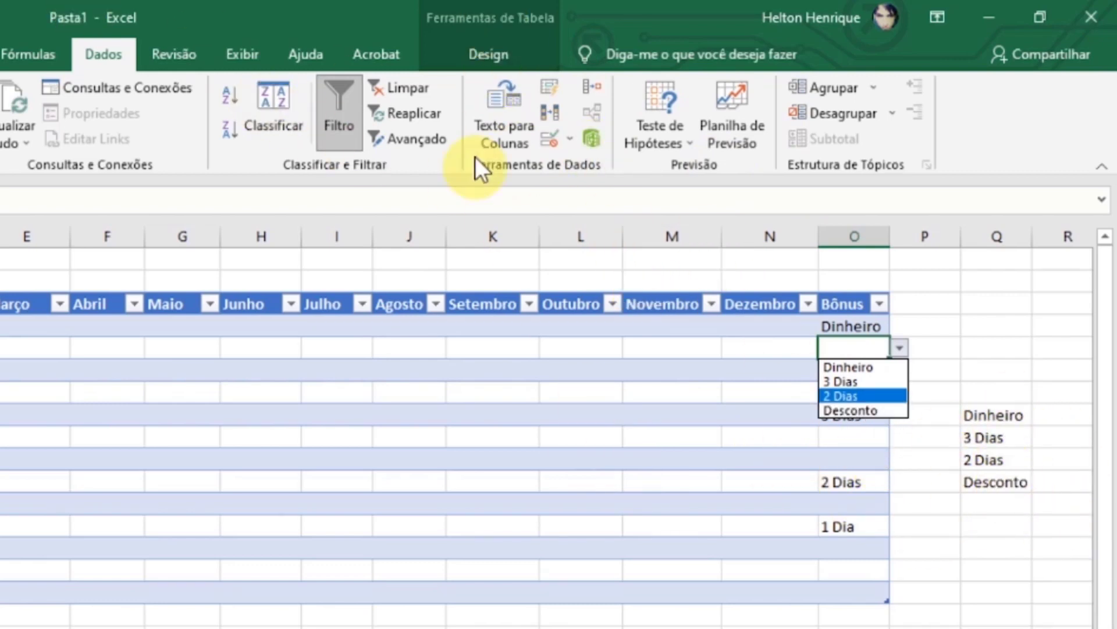
left_click(901, 347)
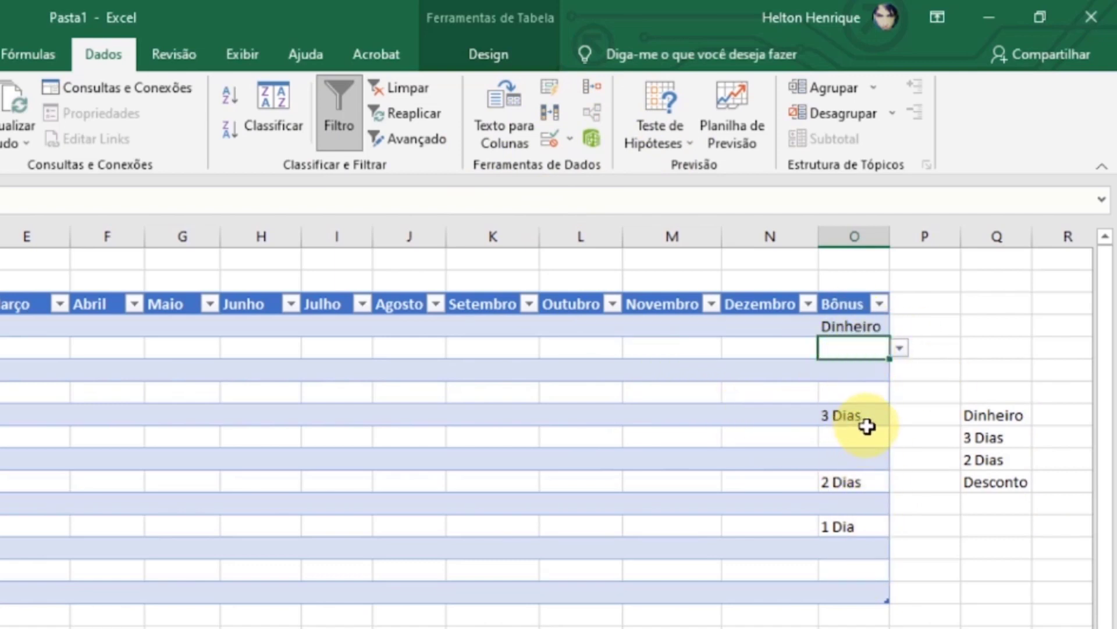
left_click(940, 546)
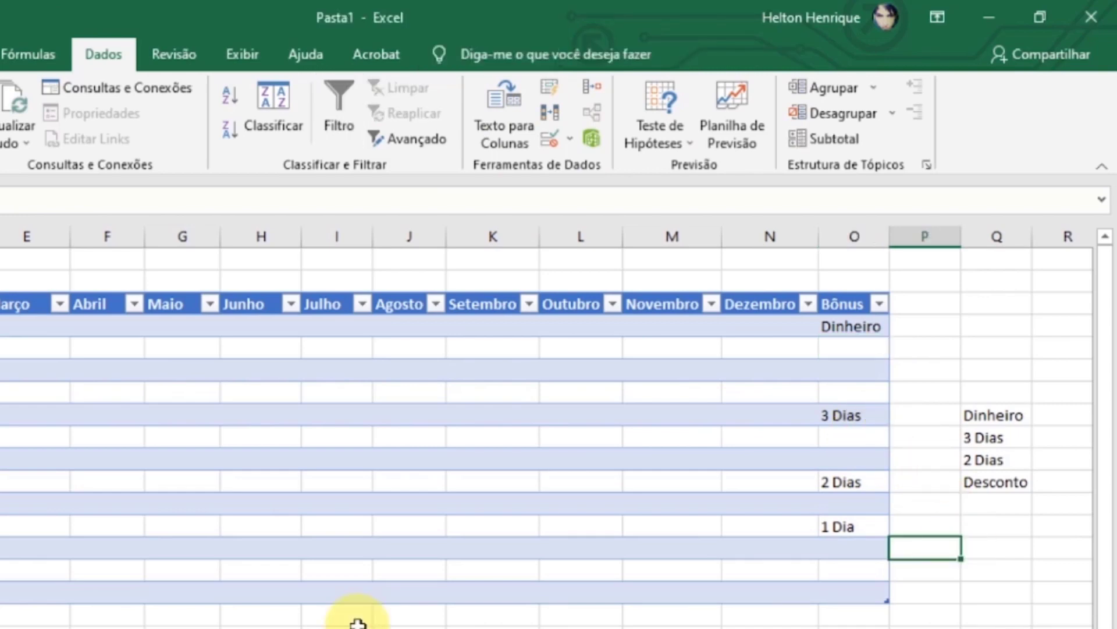